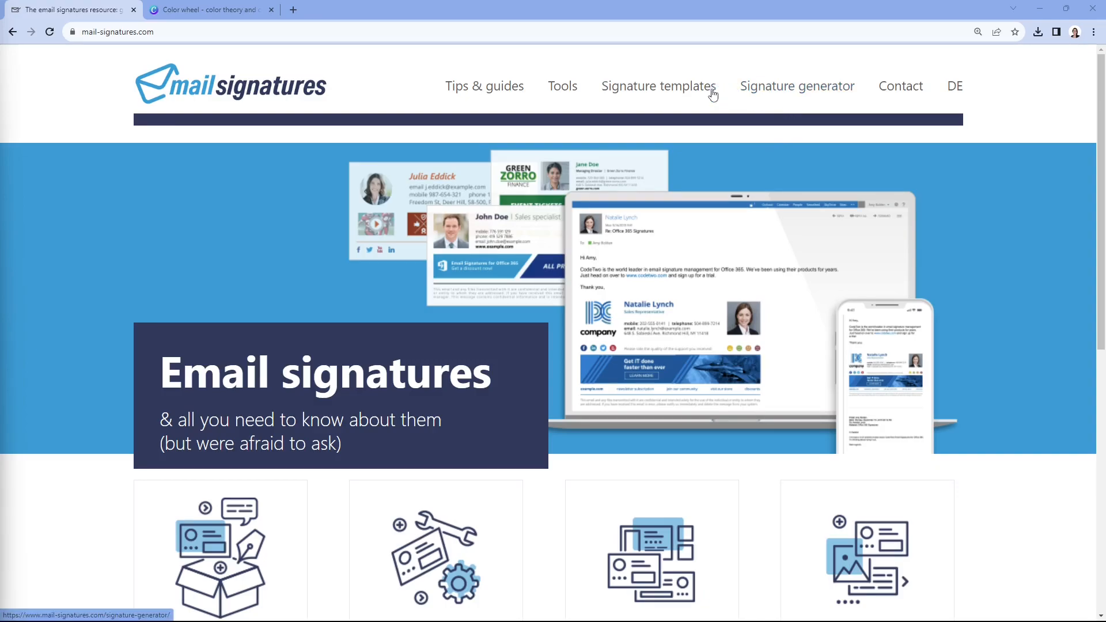
Browse the free signature templates with the filter options and open the "Make some impact with us" template
{"action": "left_click", "coordinate": [681, 91]}
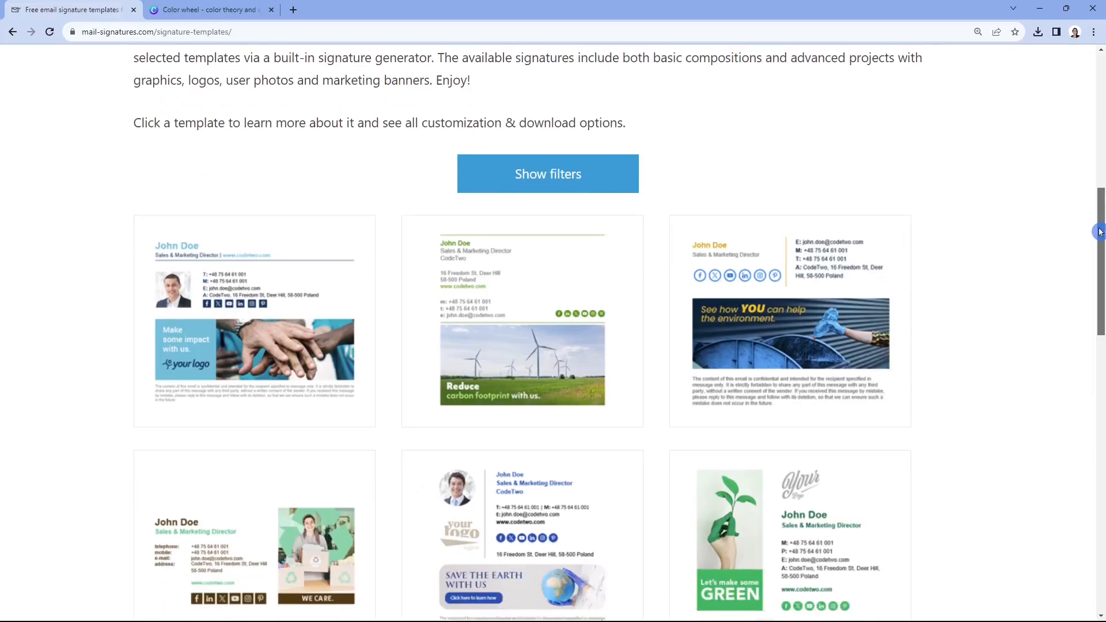
{"action": "left_click_drag", "start_coordinate": [1100, 230], "coordinate": [1099, 254]}
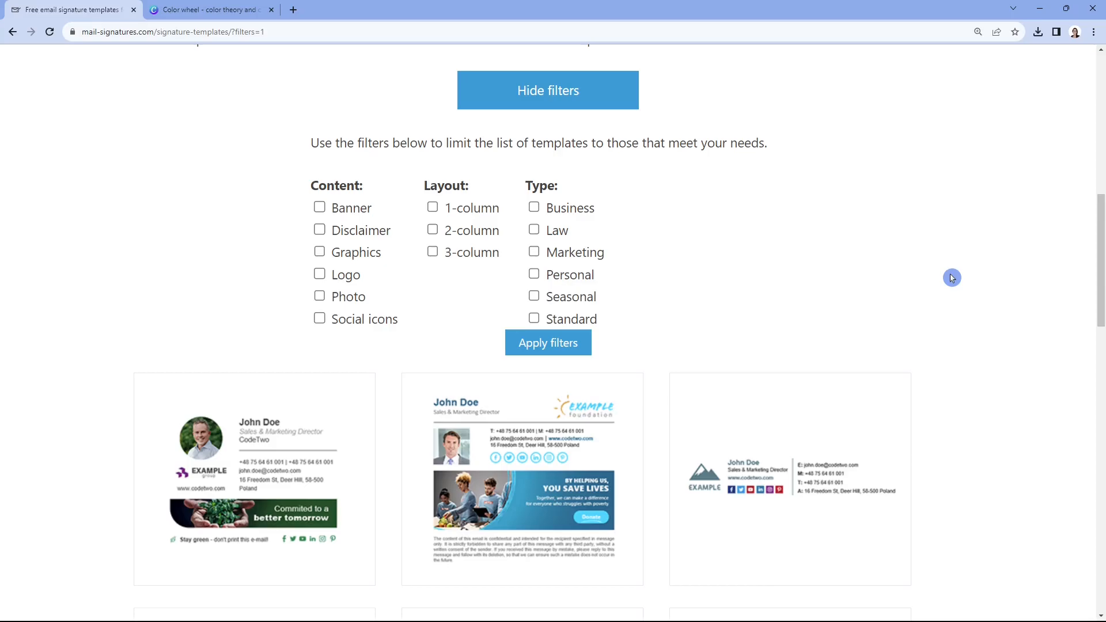
{"action": "left_click_drag", "start_coordinate": [1102, 217], "coordinate": [1100, 264]}
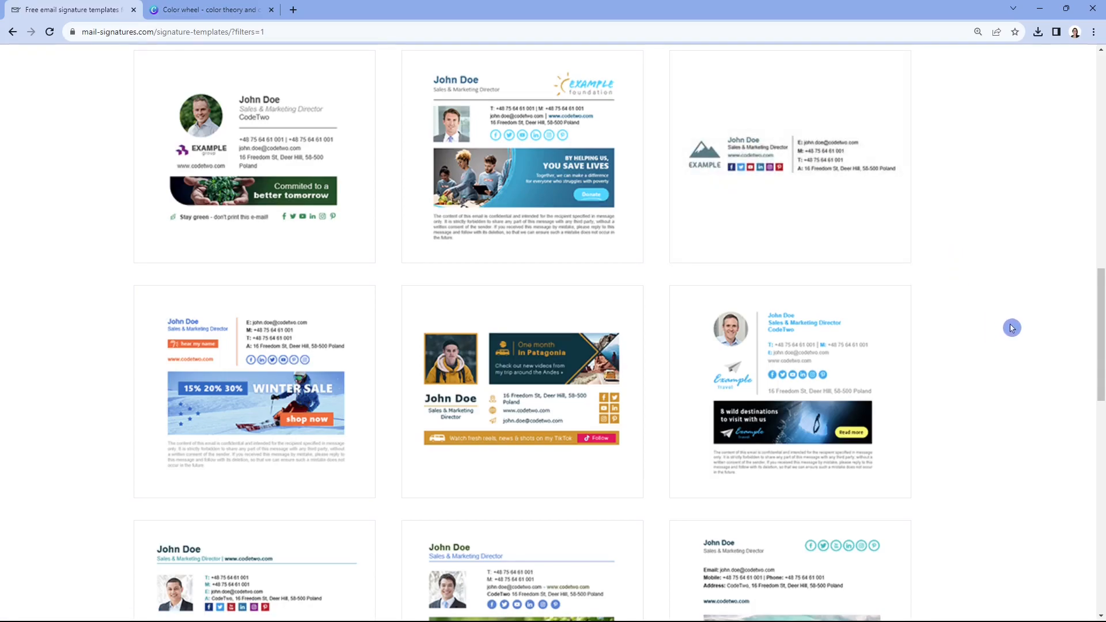
{"action": "left_click_drag", "start_coordinate": [1102, 297], "coordinate": [1102, 311]}
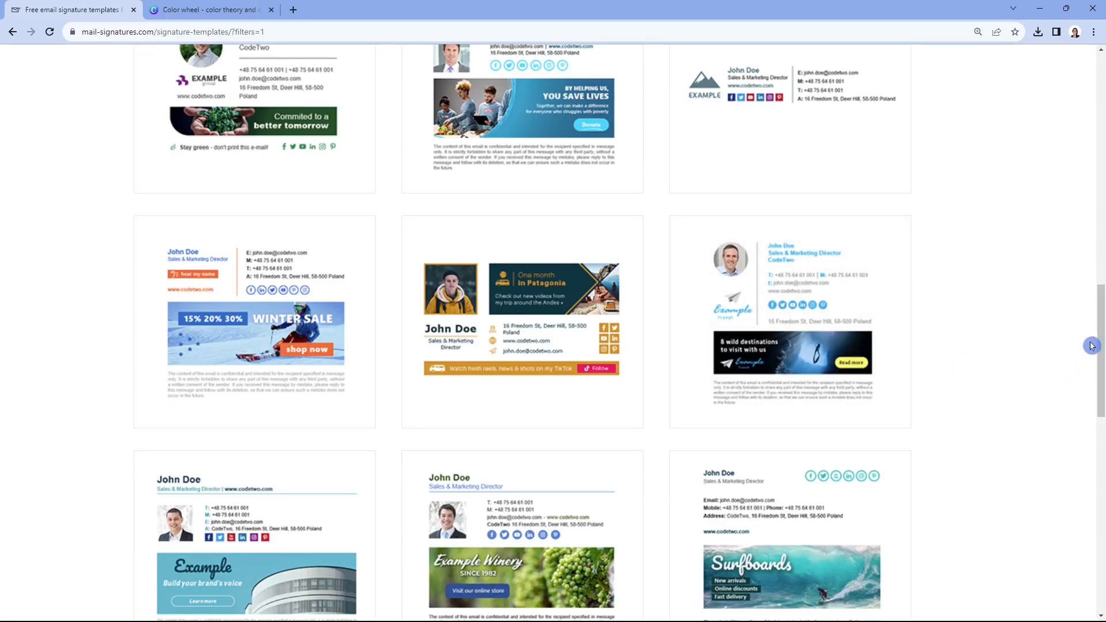
{"action": "left_click_drag", "start_coordinate": [1102, 318], "coordinate": [1102, 368]}
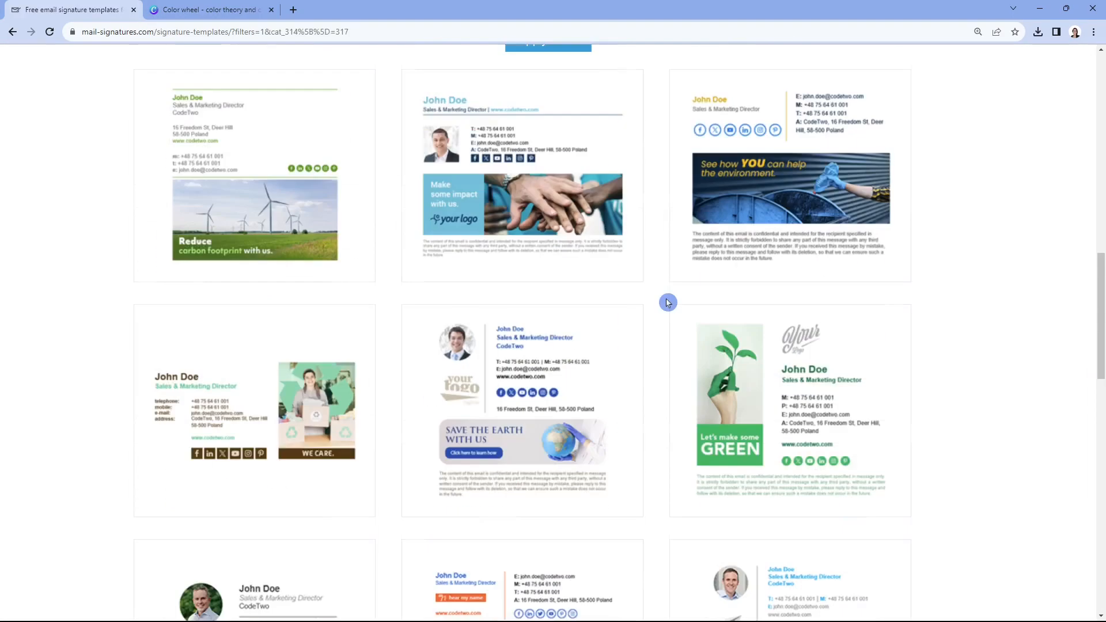
{"action": "left_click", "coordinate": [518, 184]}
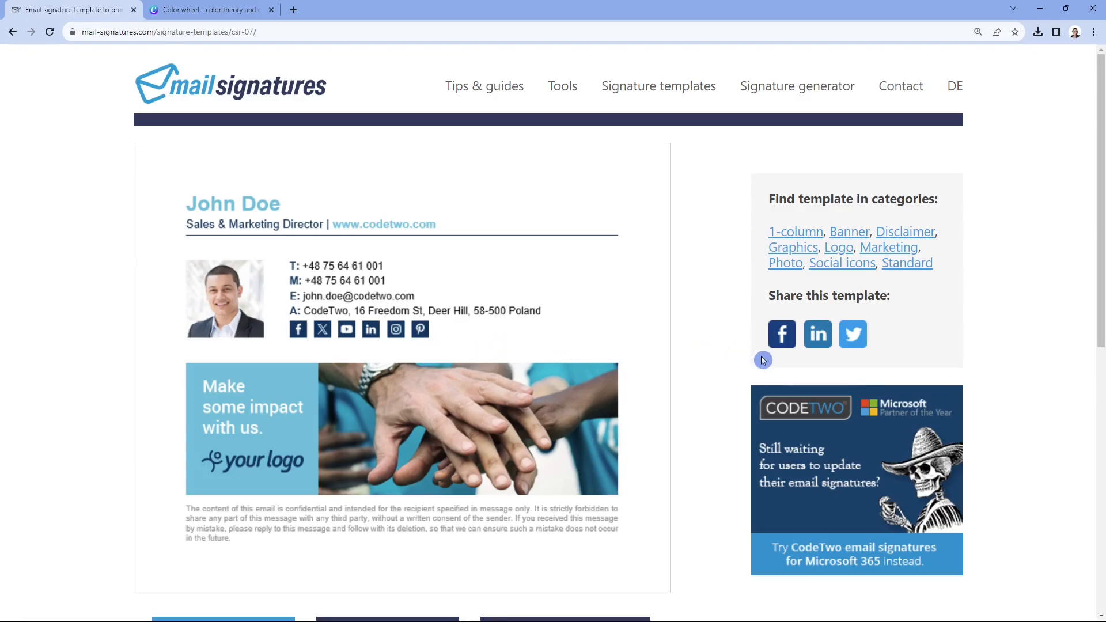
Preview how the selected signature template looks in dark mode
{"action": "scroll", "coordinate": [678, 332], "scroll_direction": "down", "scroll_amount": 2}
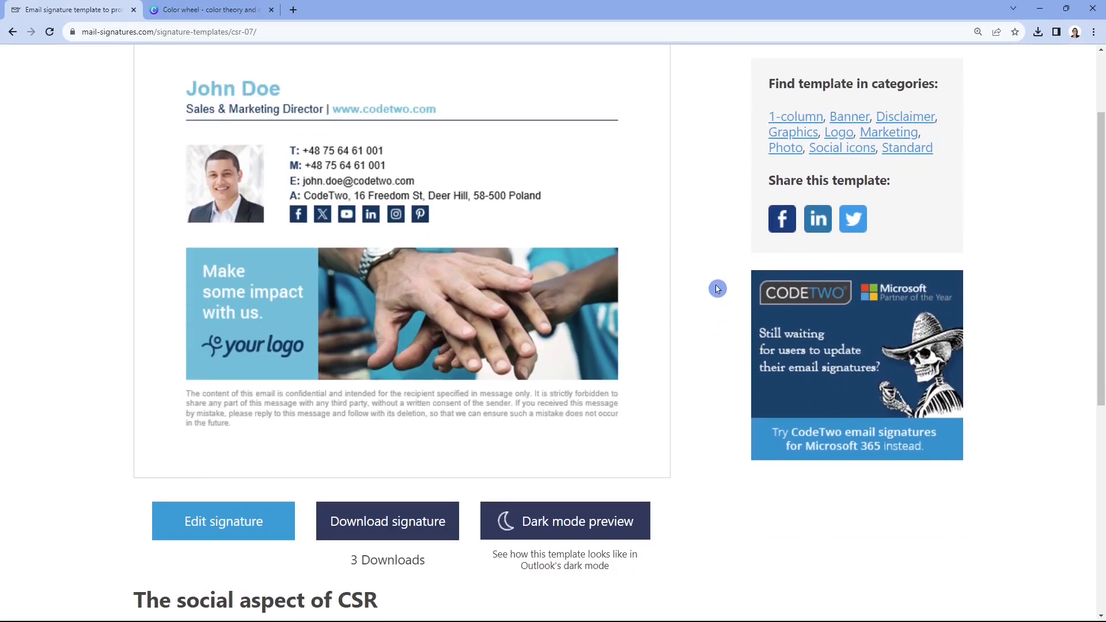
{"action": "scroll", "coordinate": [728, 402], "scroll_direction": "down", "scroll_amount": 1}
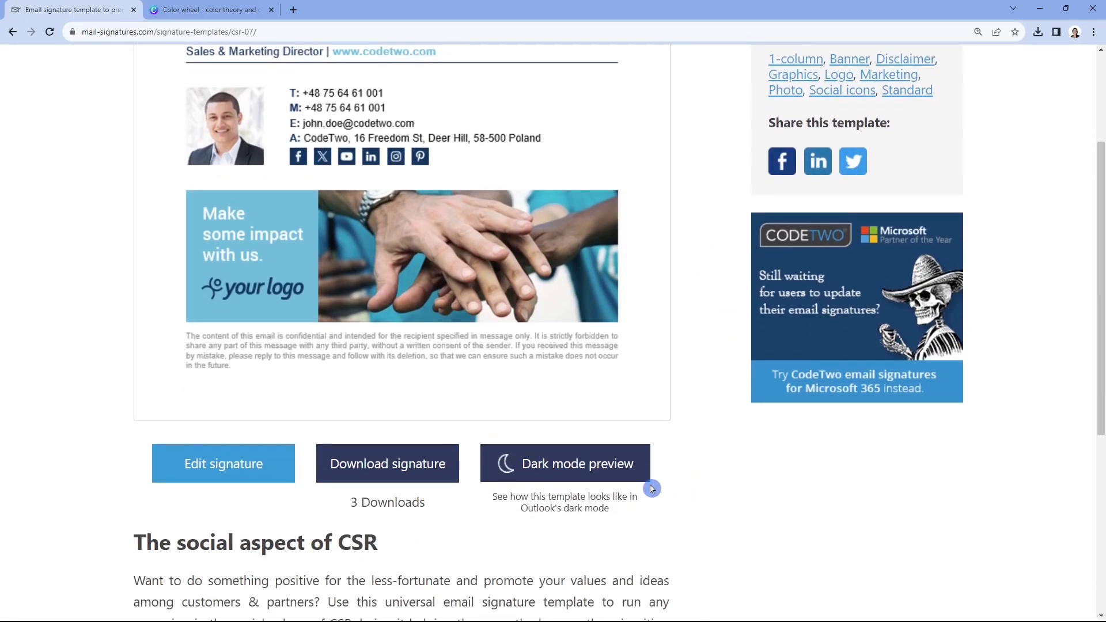
{"action": "left_click", "coordinate": [605, 475]}
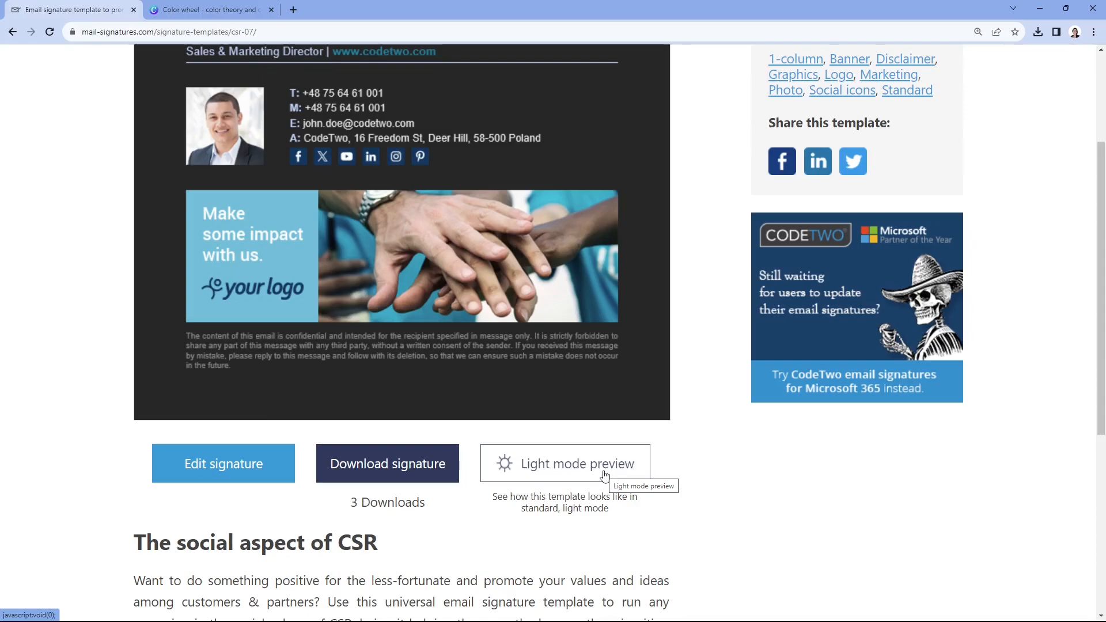
{"action": "left_click", "coordinate": [661, 500]}
Open the template for editing in the signature generator and set the job title to Owner
{"action": "left_click_drag", "start_coordinate": [1099, 418], "coordinate": [1101, 396]}
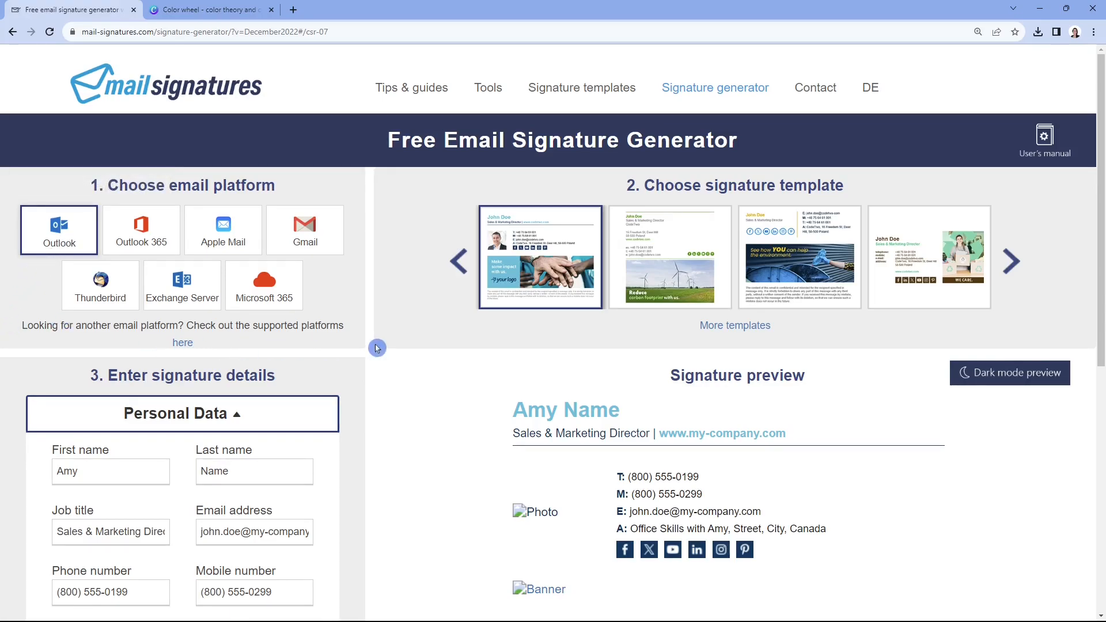
{"action": "scroll", "coordinate": [358, 340], "scroll_direction": "down", "scroll_amount": 1}
{"action": "scroll", "coordinate": [359, 341], "scroll_direction": "down", "scroll_amount": 1}
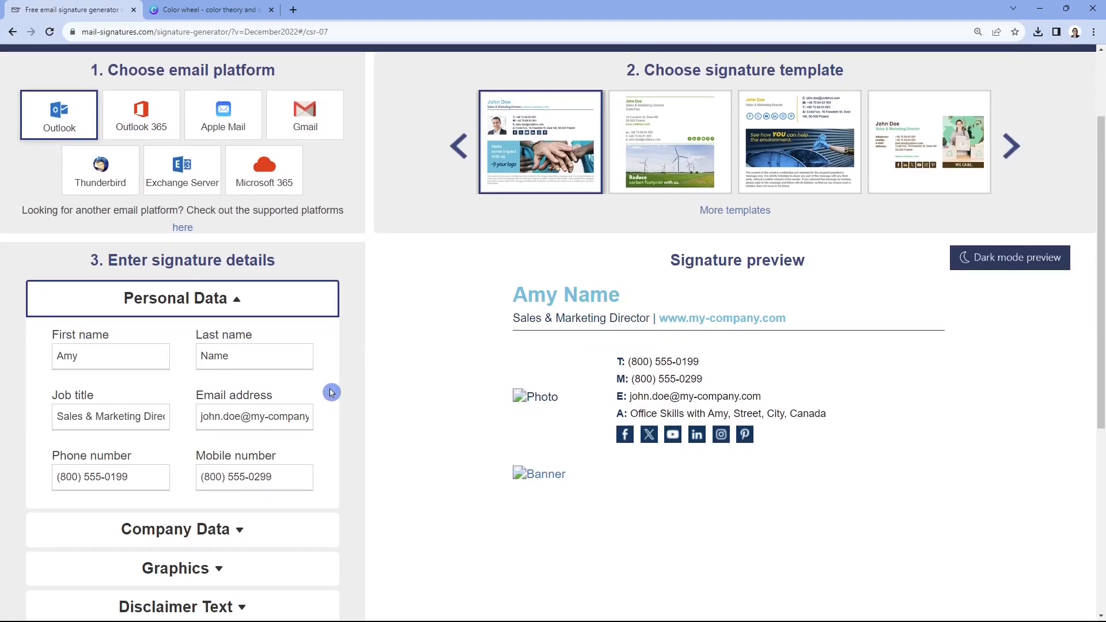
{"action": "scroll", "coordinate": [331, 391], "scroll_direction": "down", "scroll_amount": 6}
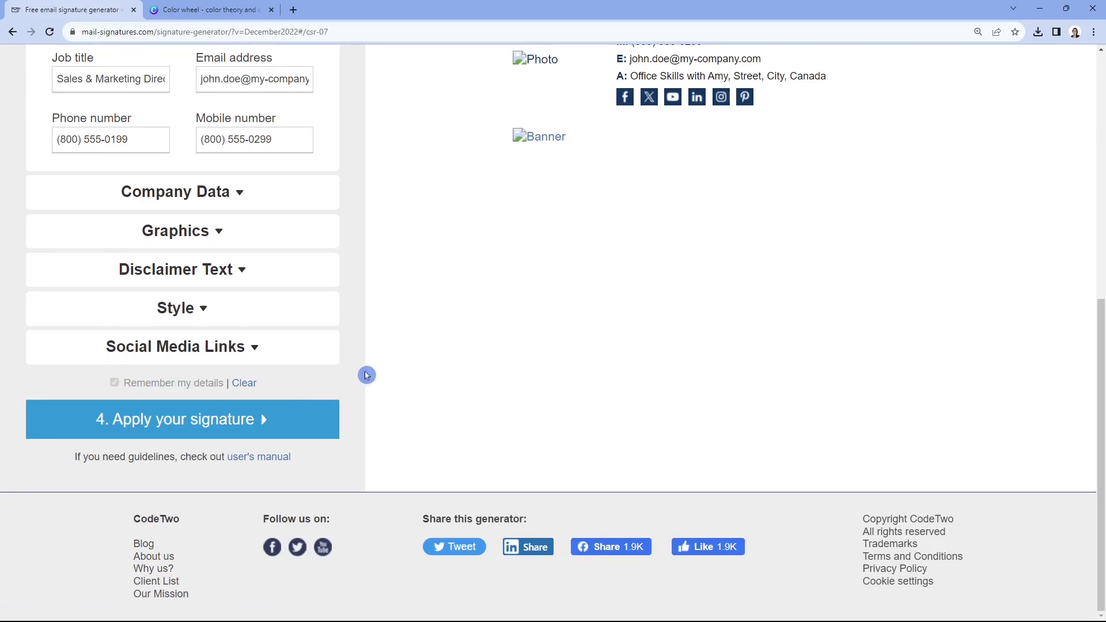
{"action": "scroll", "coordinate": [366, 375], "scroll_direction": "up", "scroll_amount": 3}
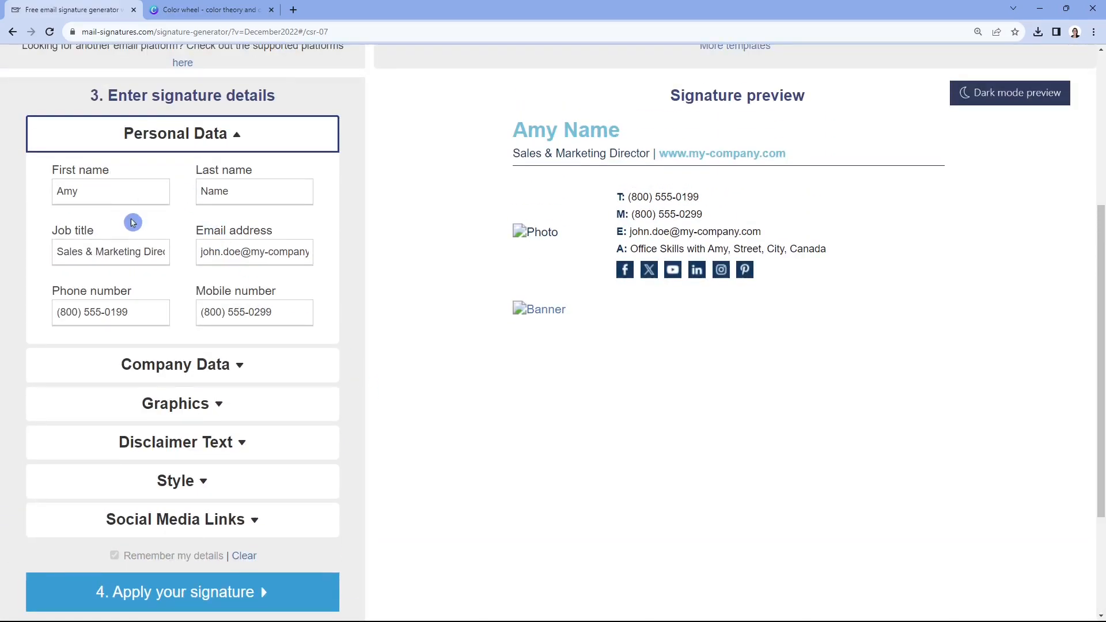
{"action": "triple_click", "coordinate": [107, 244]}
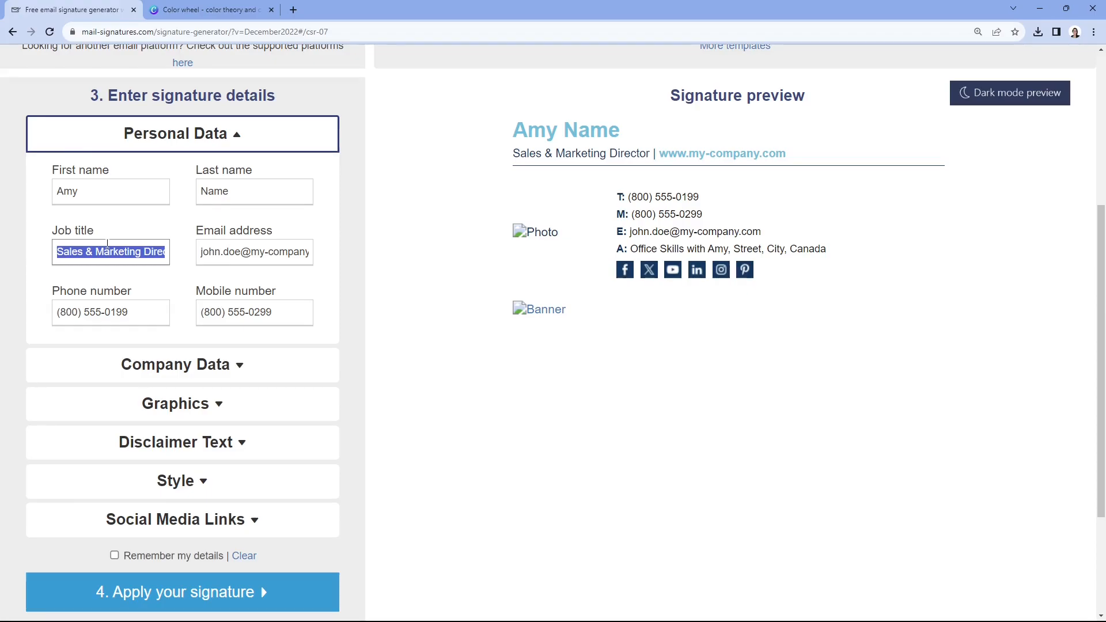
{"action": "type", "text": "Owner"}
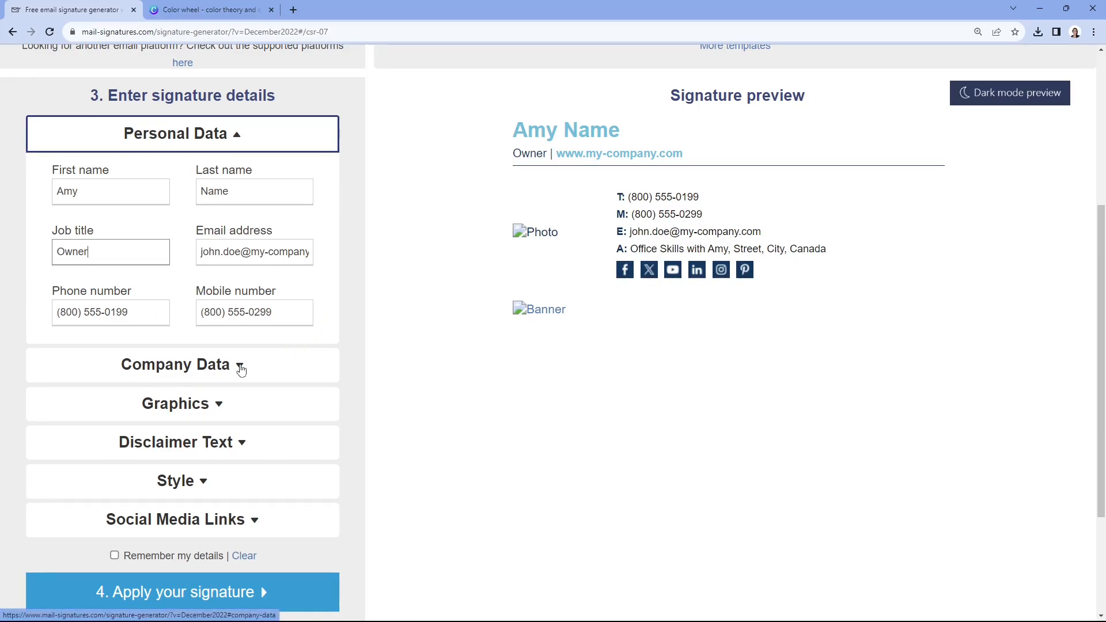
Clear the Address 1 field in the company data of the signature
{"action": "left_click", "coordinate": [241, 370]}
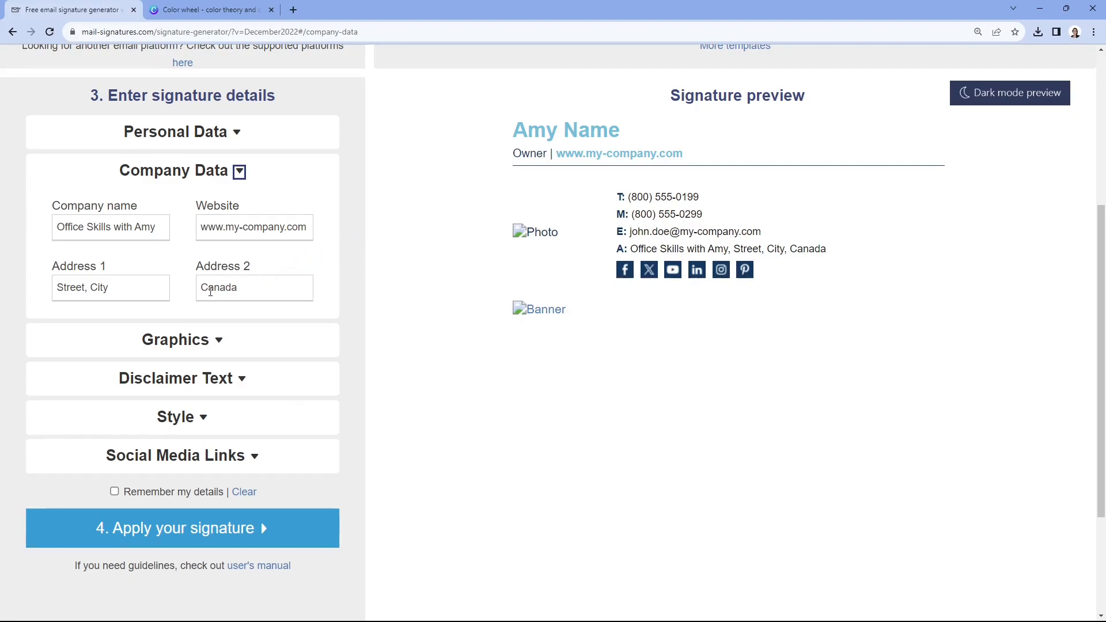
{"action": "triple_click", "coordinate": [154, 286]}
{"action": "key", "text": "Delete"}
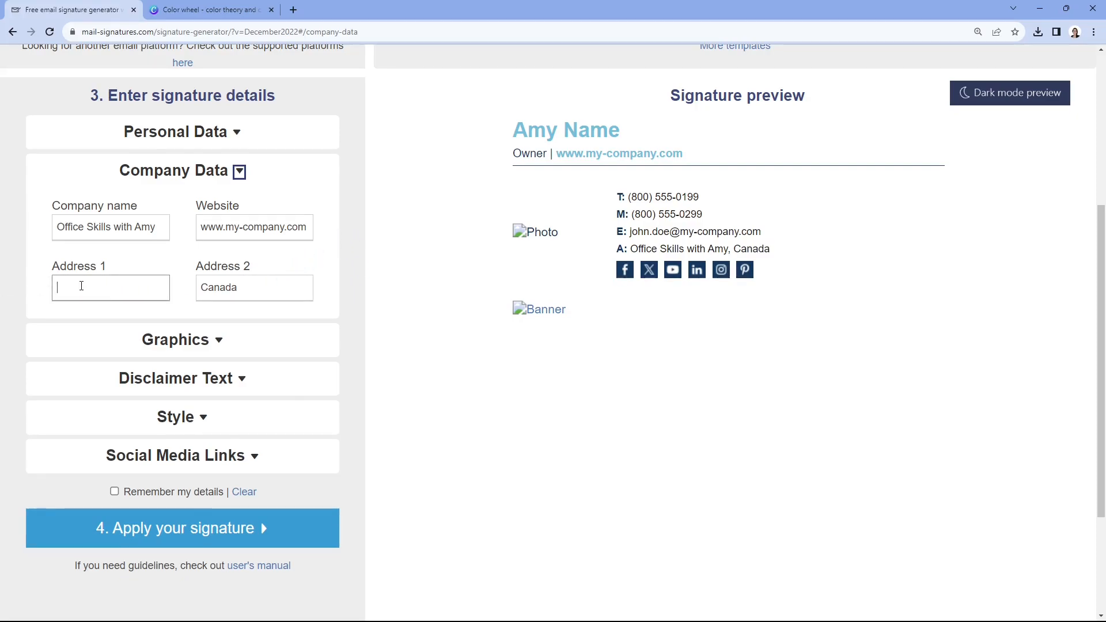
{"action": "left_click", "coordinate": [339, 282]}
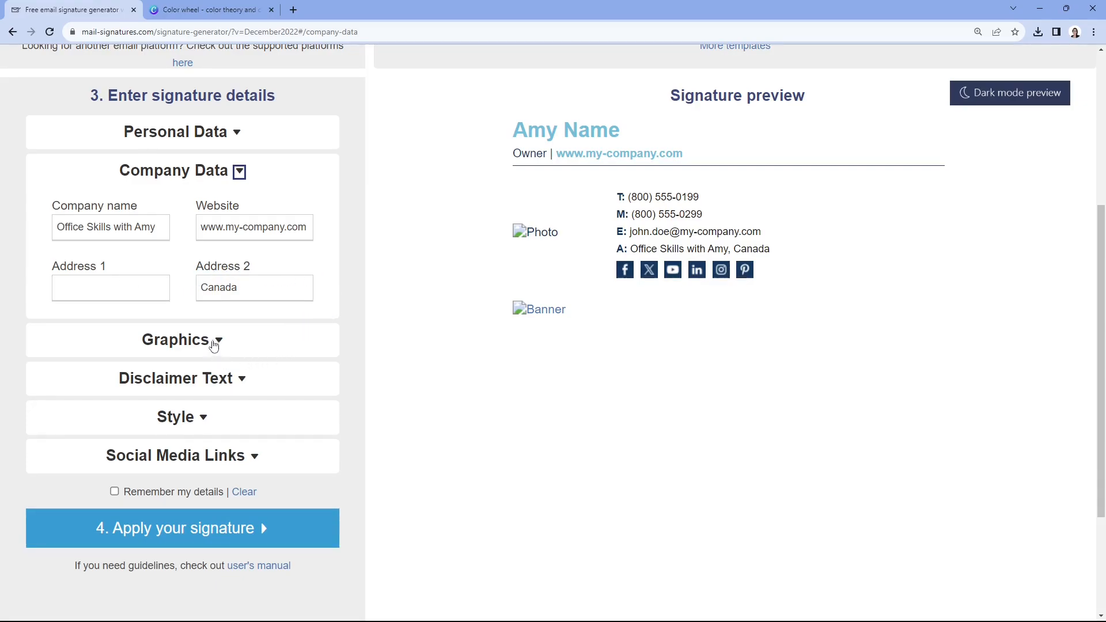
Review the signature's graphics settings for the photo URL, banner URL and banner link
{"action": "left_click", "coordinate": [218, 341]}
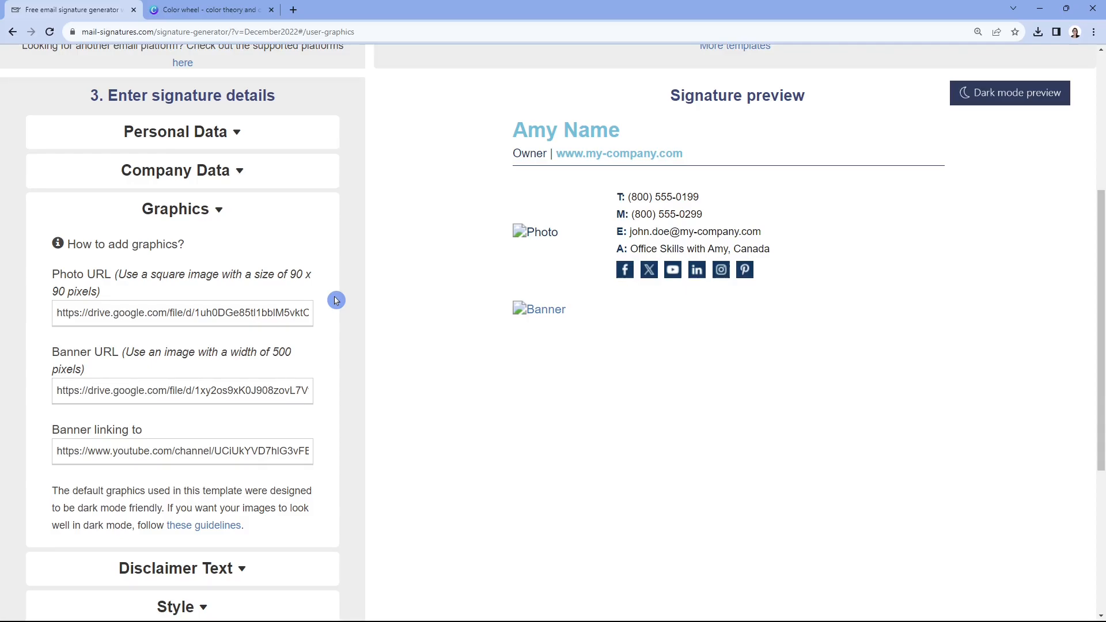
{"action": "scroll", "coordinate": [336, 300], "scroll_direction": "down", "scroll_amount": 4}
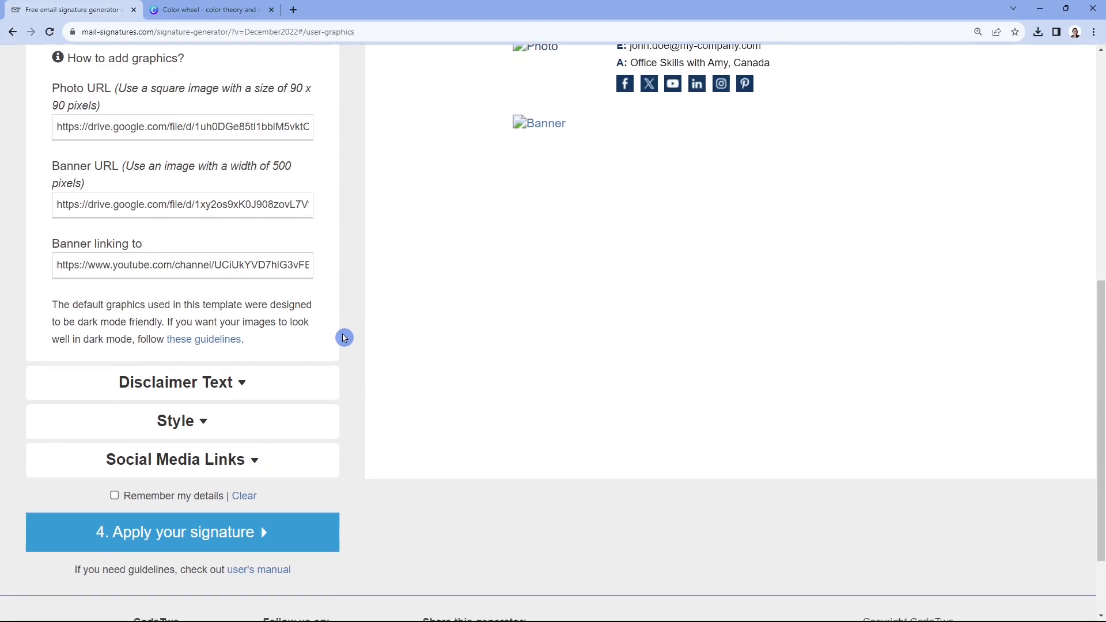
Look through the linked article of email disclaimer examples, return to the generator and clear the test text from the disclaimer
{"action": "left_click", "coordinate": [245, 342]}
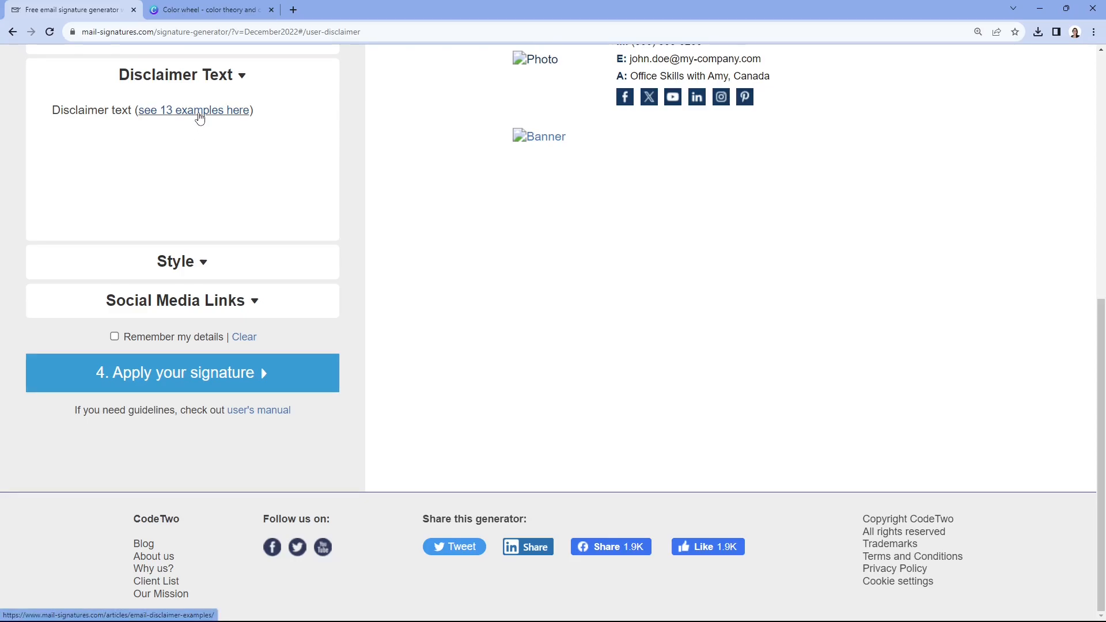
{"action": "left_click", "coordinate": [200, 118]}
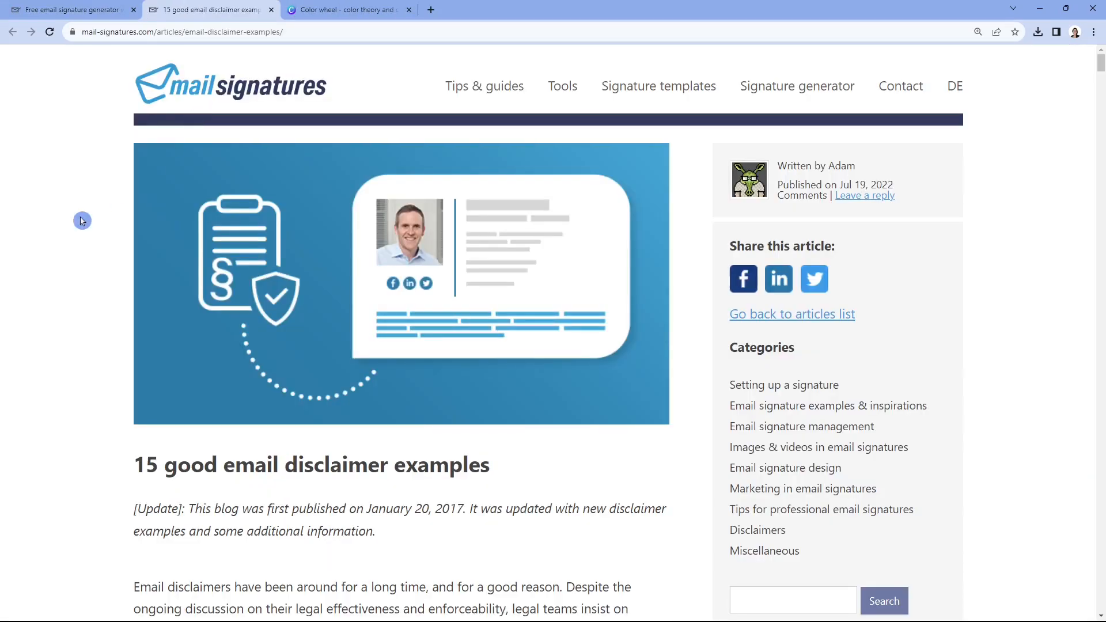
{"action": "scroll", "coordinate": [68, 299], "scroll_direction": "down", "scroll_amount": 3}
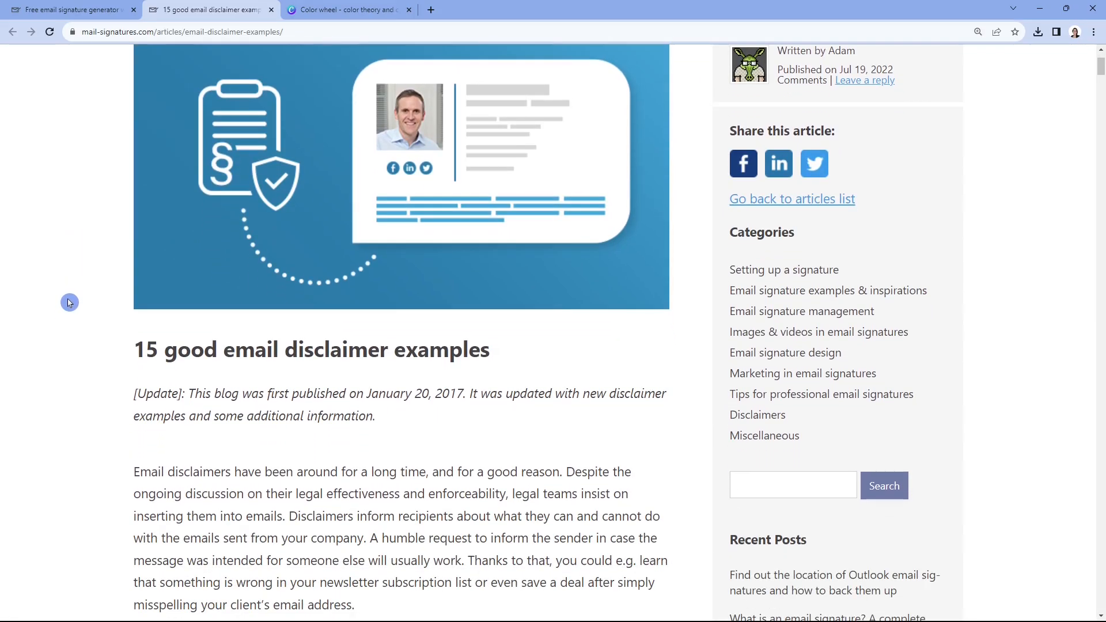
{"action": "scroll", "coordinate": [69, 302], "scroll_direction": "down", "scroll_amount": 2}
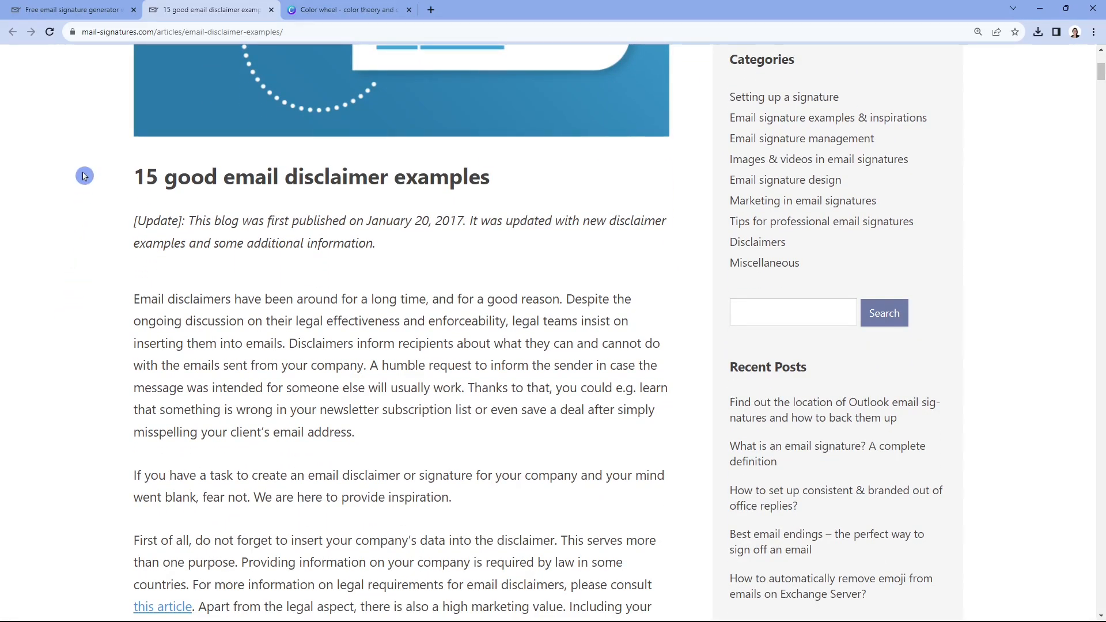
{"action": "left_click", "coordinate": [72, 10]}
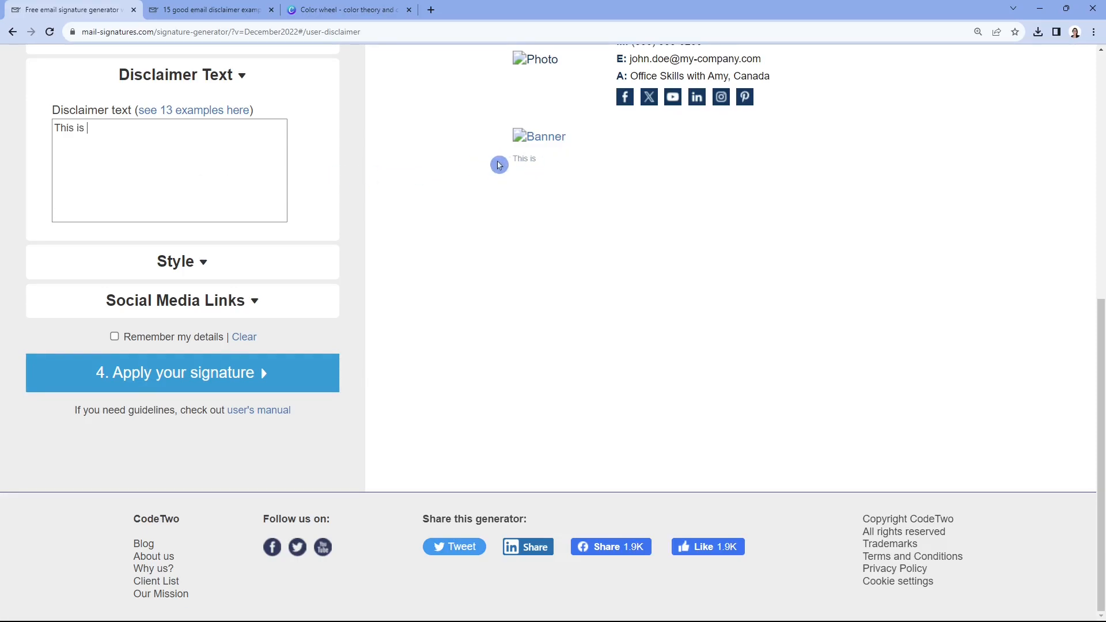
{"action": "left_click_drag", "start_coordinate": [221, 151], "coordinate": [53, 144]}
Set the signature's first font color to #117ab7 in the style settings
{"action": "left_click", "coordinate": [215, 262]}
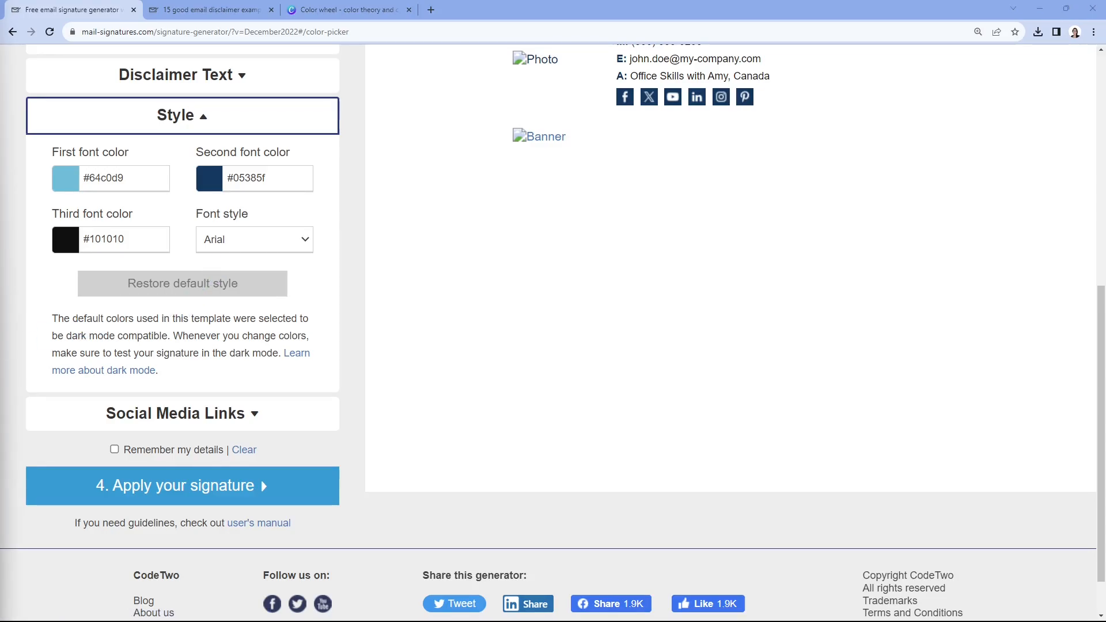
{"action": "double_click", "coordinate": [113, 179]}
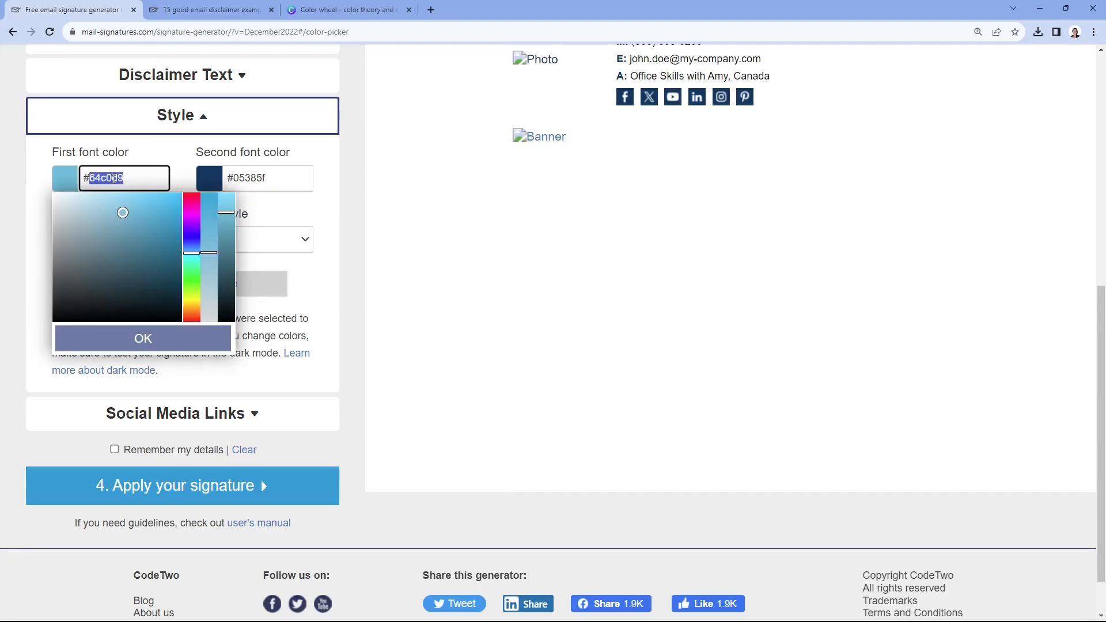
{"action": "type", "text": "117ab7"}
{"action": "key", "text": "Tab"}
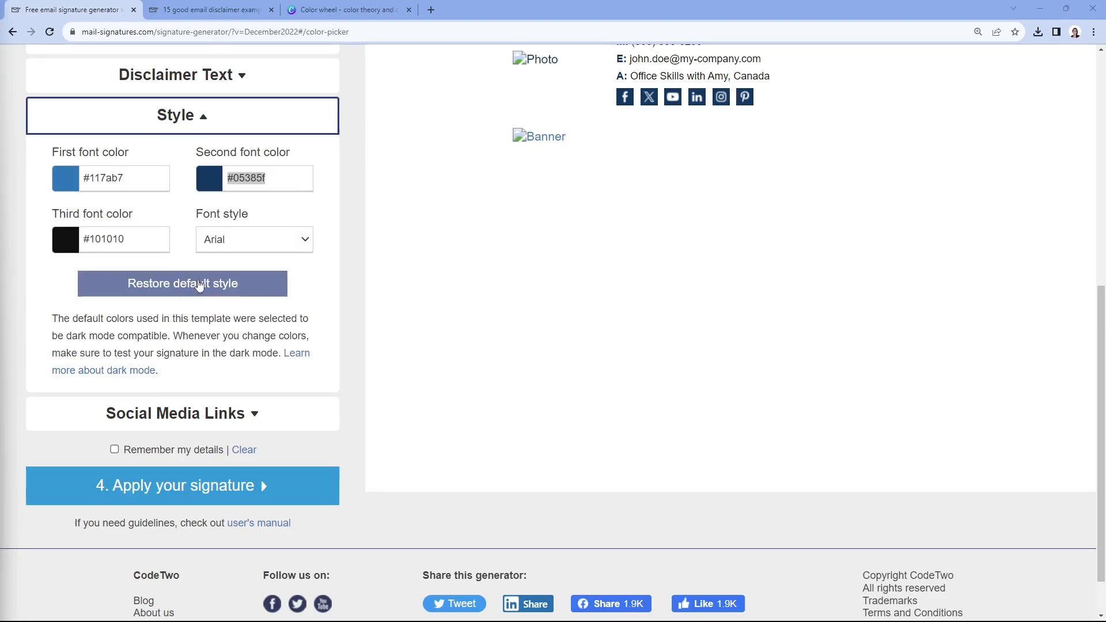
Set the signature's second font color to #b77c1b and check the signature preview
{"action": "double_click", "coordinate": [255, 177]}
{"action": "type", "text": "b77c1b"}
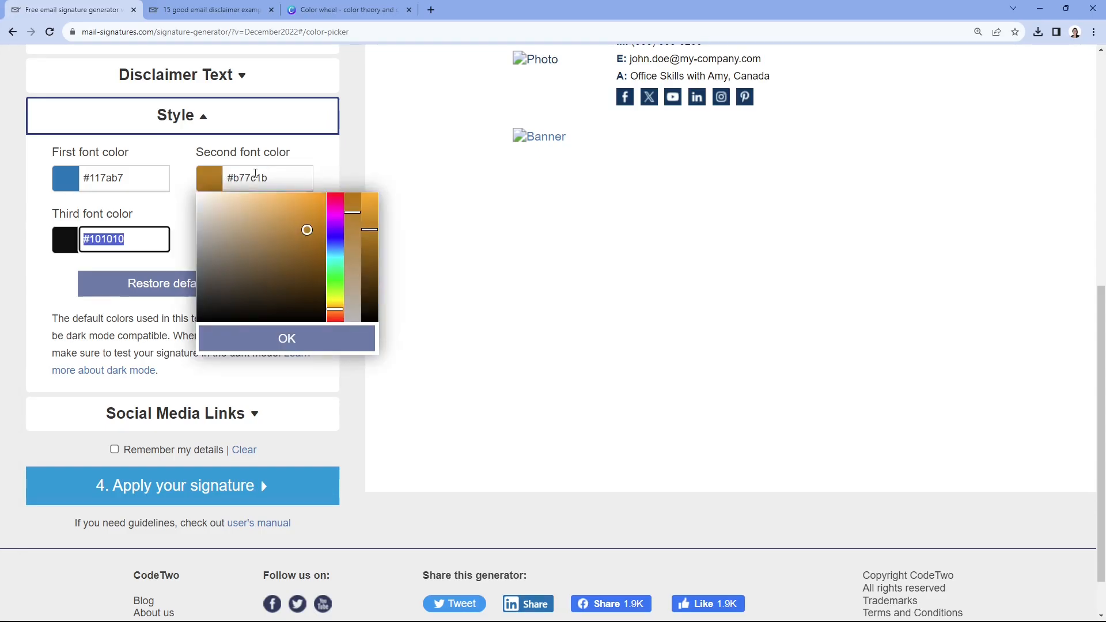
{"action": "key", "text": "Tab"}
{"action": "left_click", "coordinate": [335, 170]}
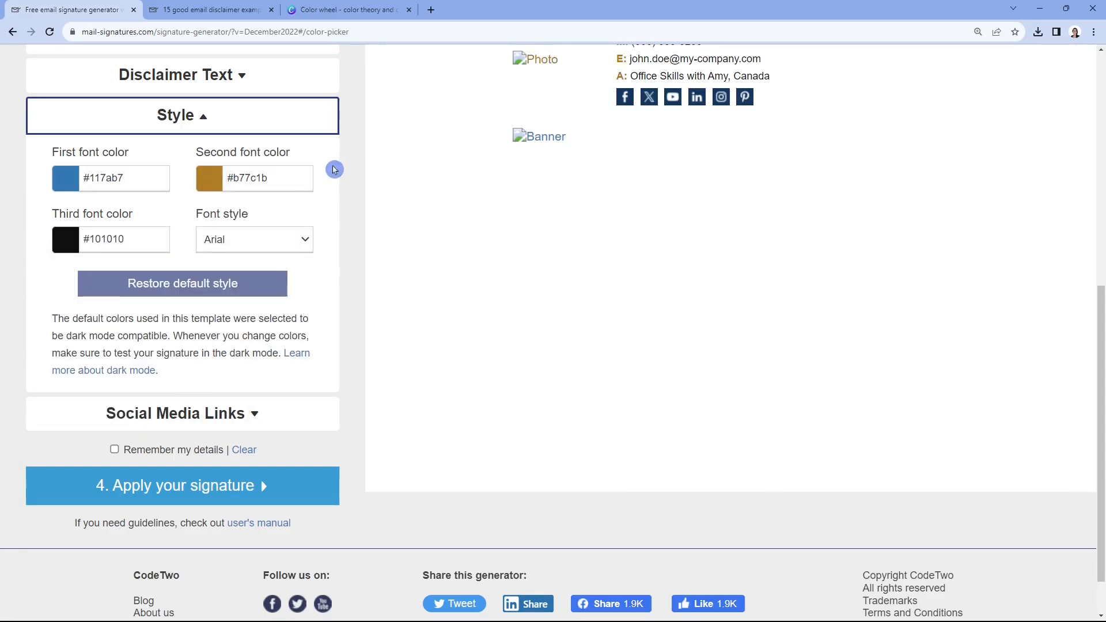
{"action": "scroll", "coordinate": [444, 309], "scroll_direction": "up", "scroll_amount": 1}
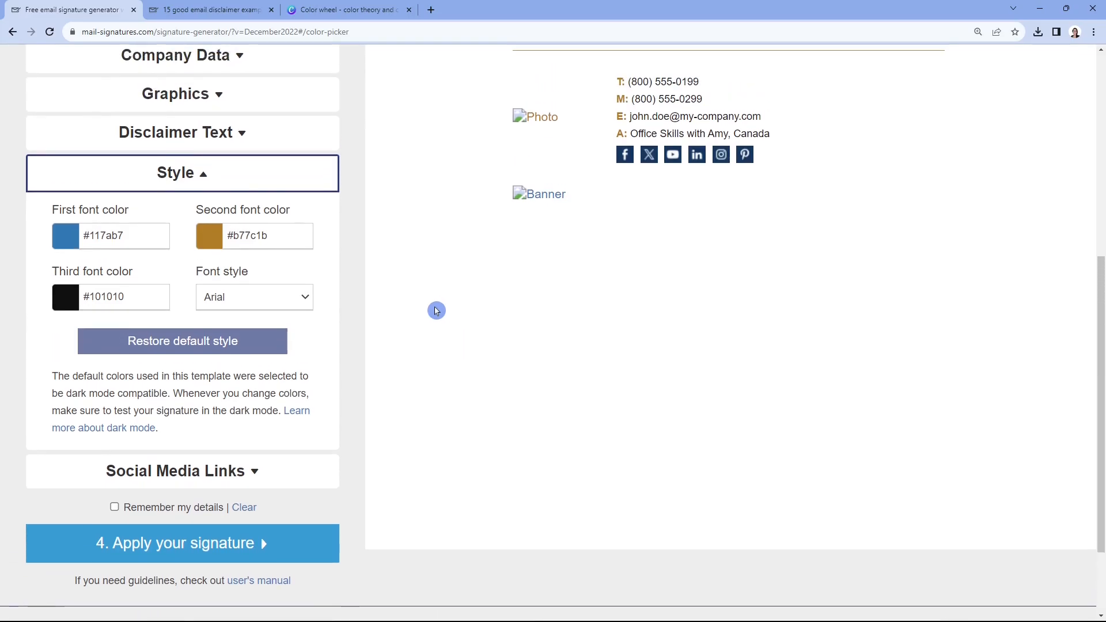
{"action": "scroll", "coordinate": [403, 301], "scroll_direction": "up", "scroll_amount": 1}
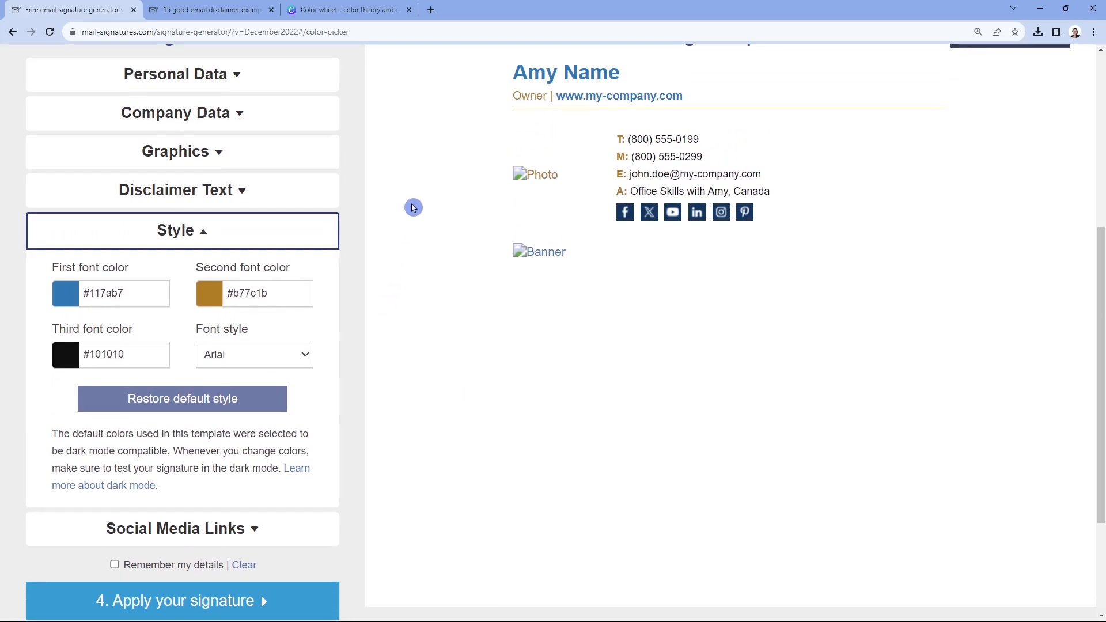
Switch to Canva's color wheel and try the Monochromatic and Triadic color combinations for #1f8ece, ending on Triadic
{"action": "left_click", "coordinate": [352, 11]}
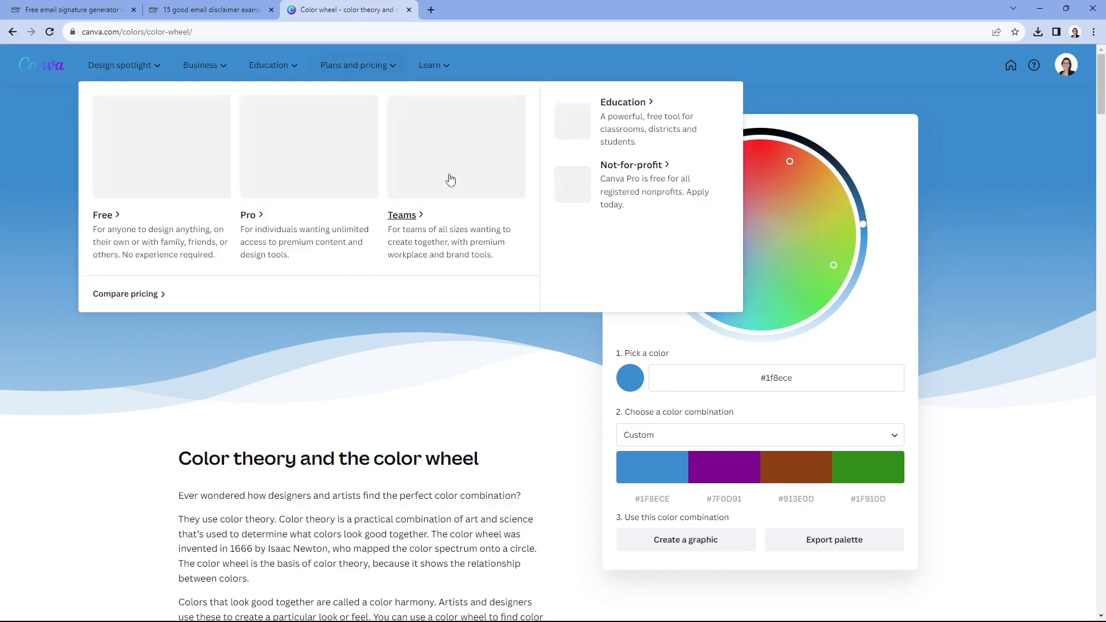
{"action": "left_click", "coordinate": [866, 435]}
{"action": "left_click", "coordinate": [694, 461]}
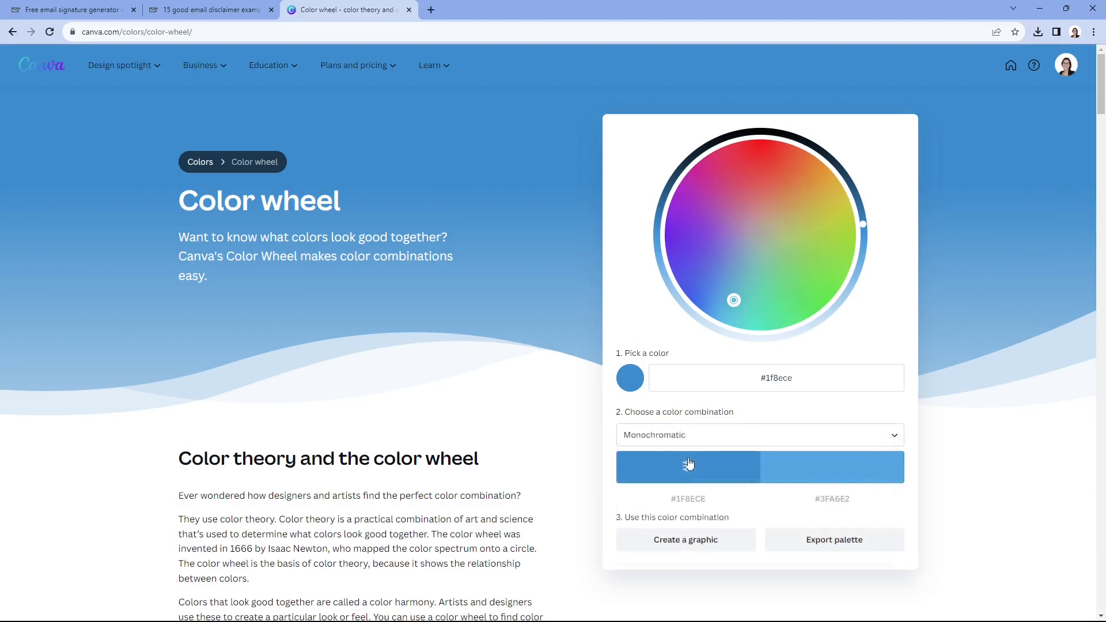
{"action": "left_click", "coordinate": [700, 439]}
{"action": "left_click", "coordinate": [674, 502]}
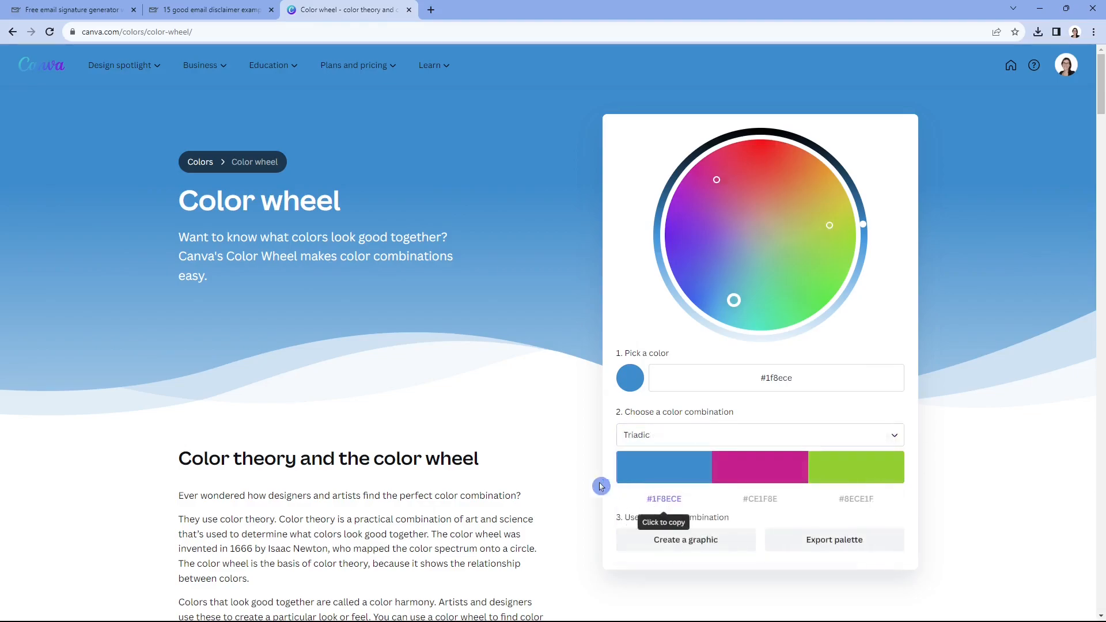
Darken the blue in the color wheel's palette to #2a536b and return to the signature generator to compare its colors
{"action": "left_click", "coordinate": [664, 460]}
{"action": "mouse_move", "coordinate": [660, 385]}
{"action": "left_mouse_down"}
{"action": "mouse_move", "coordinate": [638, 385]}
{"action": "mouse_move", "coordinate": [690, 362]}
{"action": "mouse_move", "coordinate": [658, 362]}
{"action": "left_mouse_up"}
{"action": "left_click", "coordinate": [549, 380]}
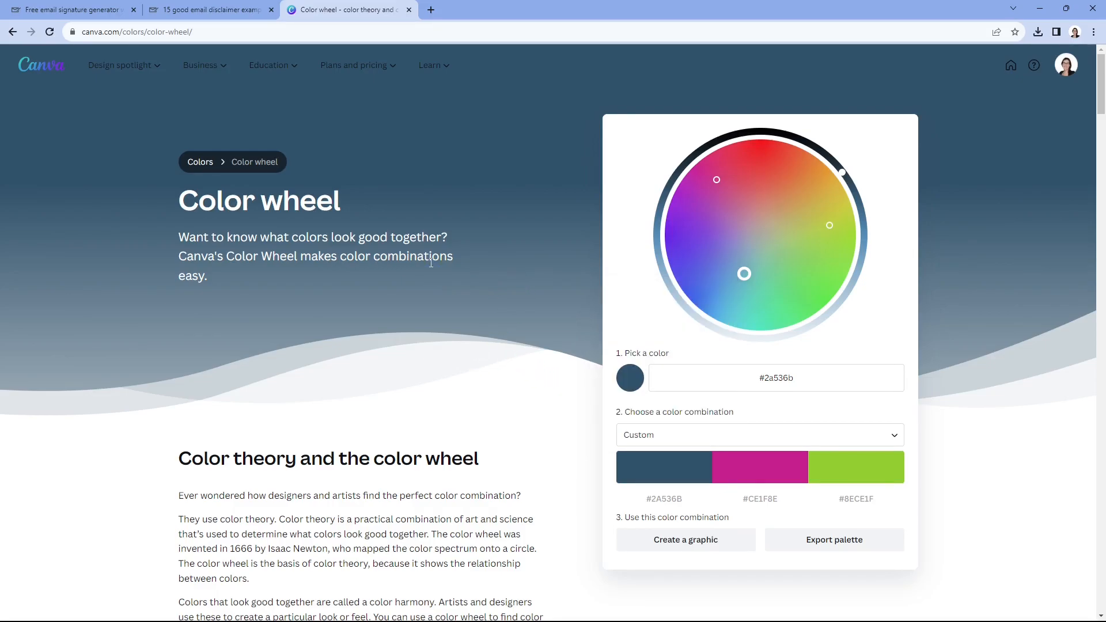
{"action": "left_click", "coordinate": [72, 10]}
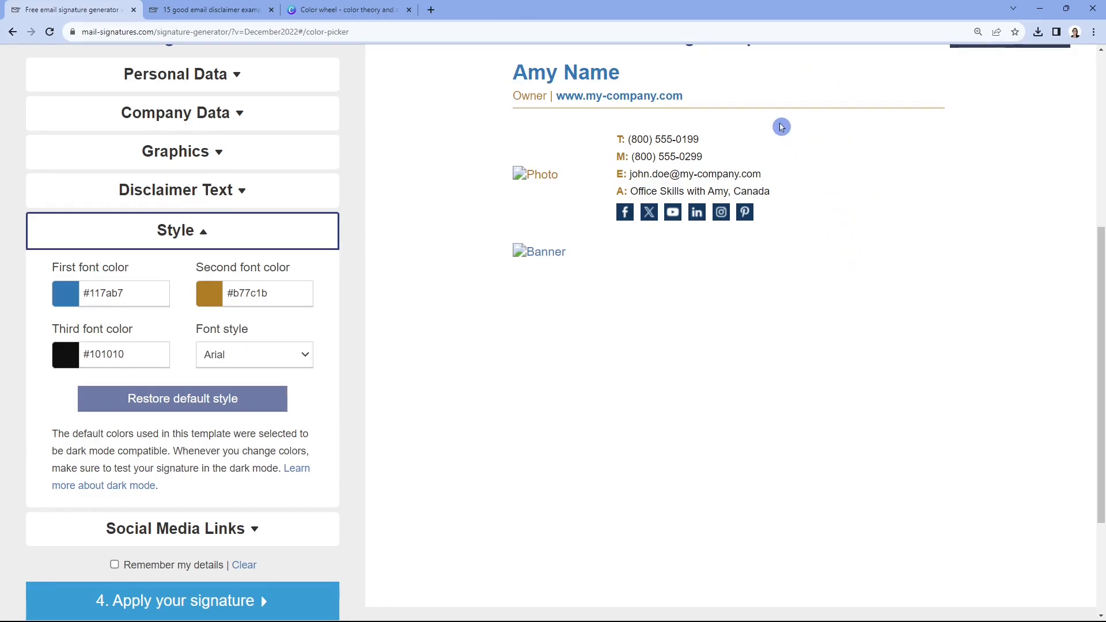
{"action": "left_click", "coordinate": [629, 79]}
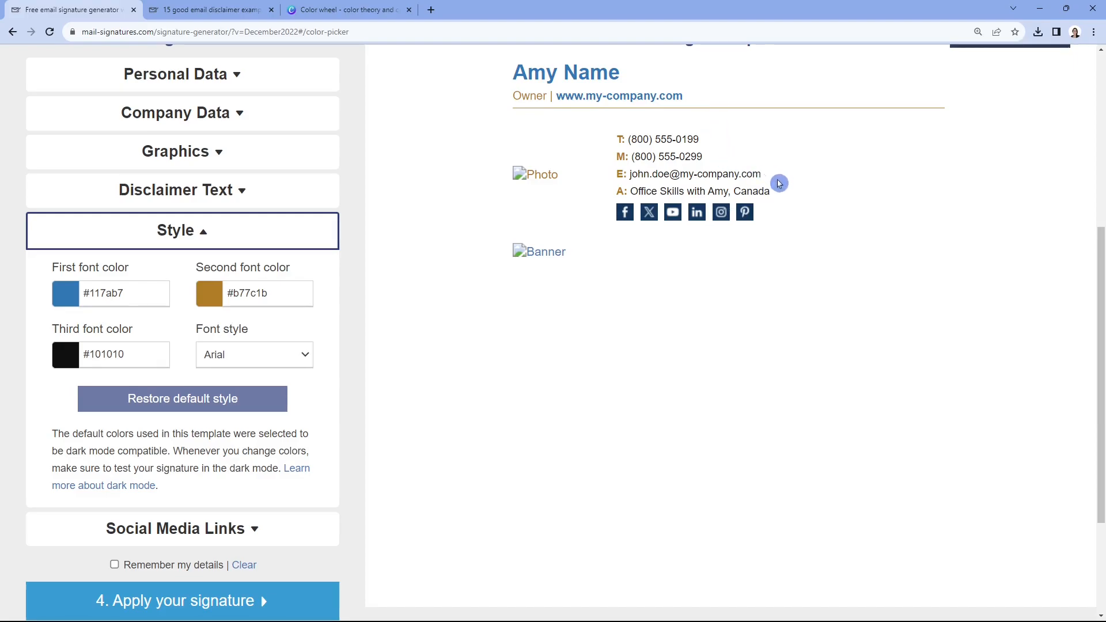
Close the signature's style settings and open its social media link settings
{"action": "left_click", "coordinate": [270, 231]}
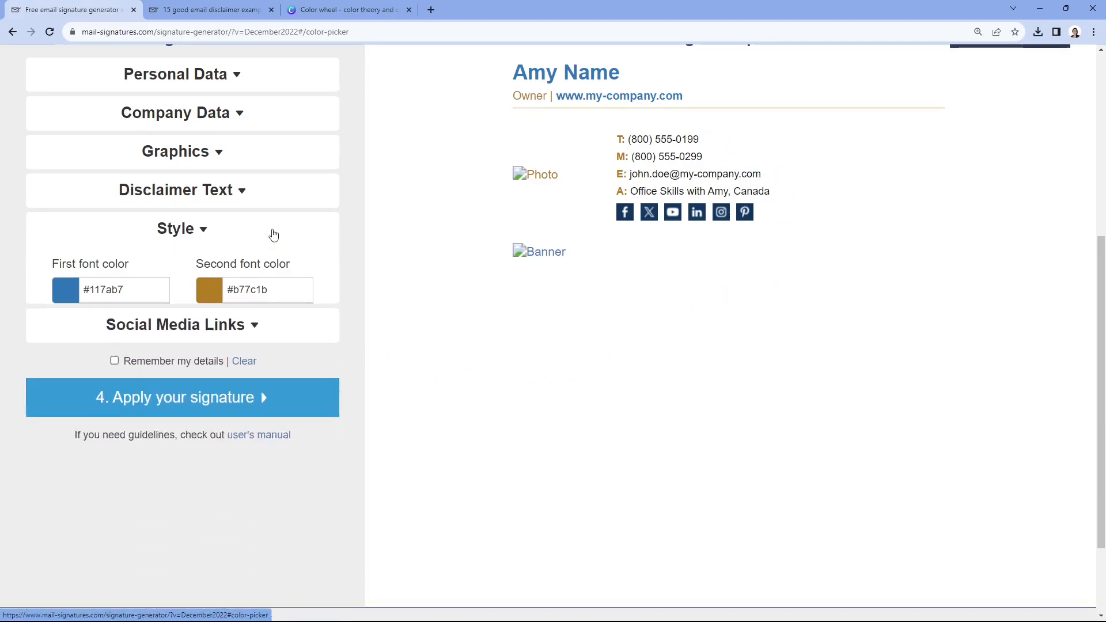
{"action": "left_click", "coordinate": [256, 269]}
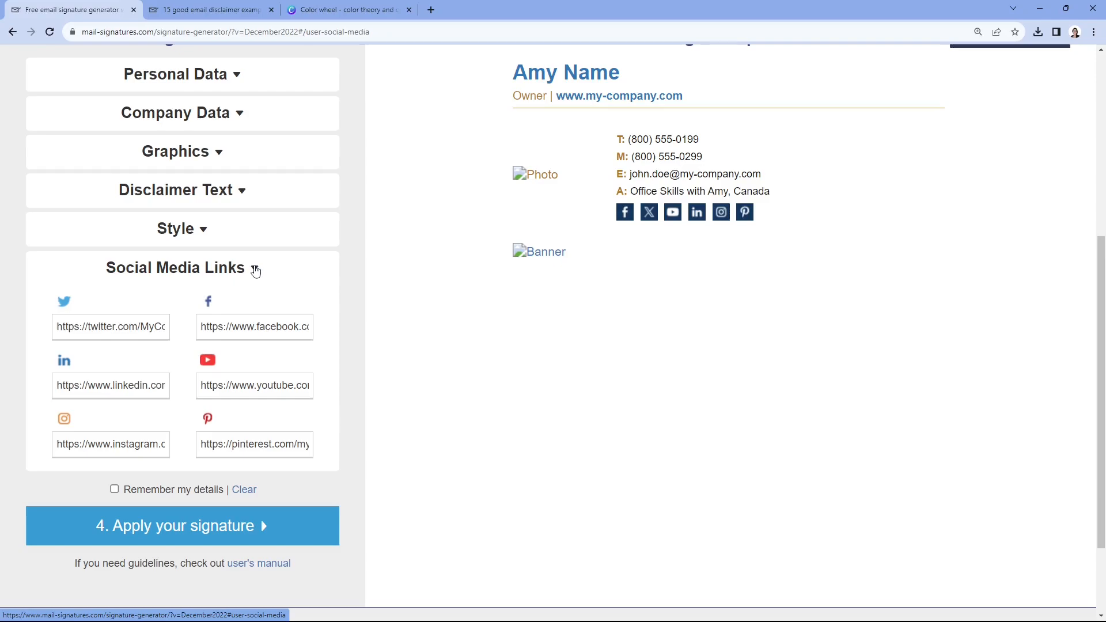
{"action": "left_click", "coordinate": [334, 304]}
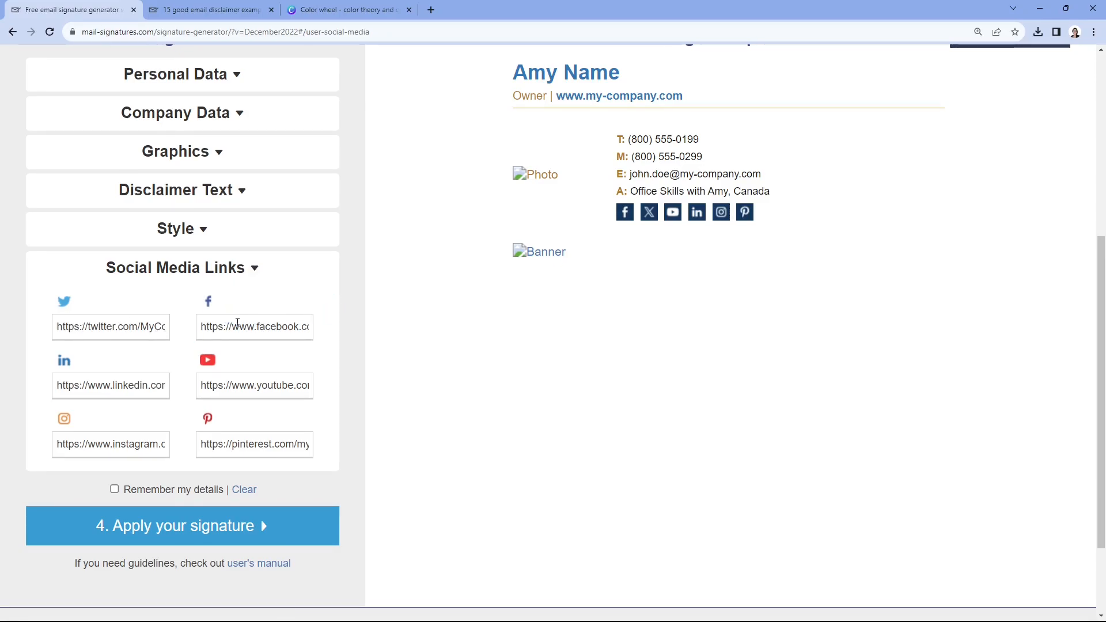
Try clearing the Facebook link to remove its icon from the signature, and undo the clearing
{"action": "triple_click", "coordinate": [238, 323]}
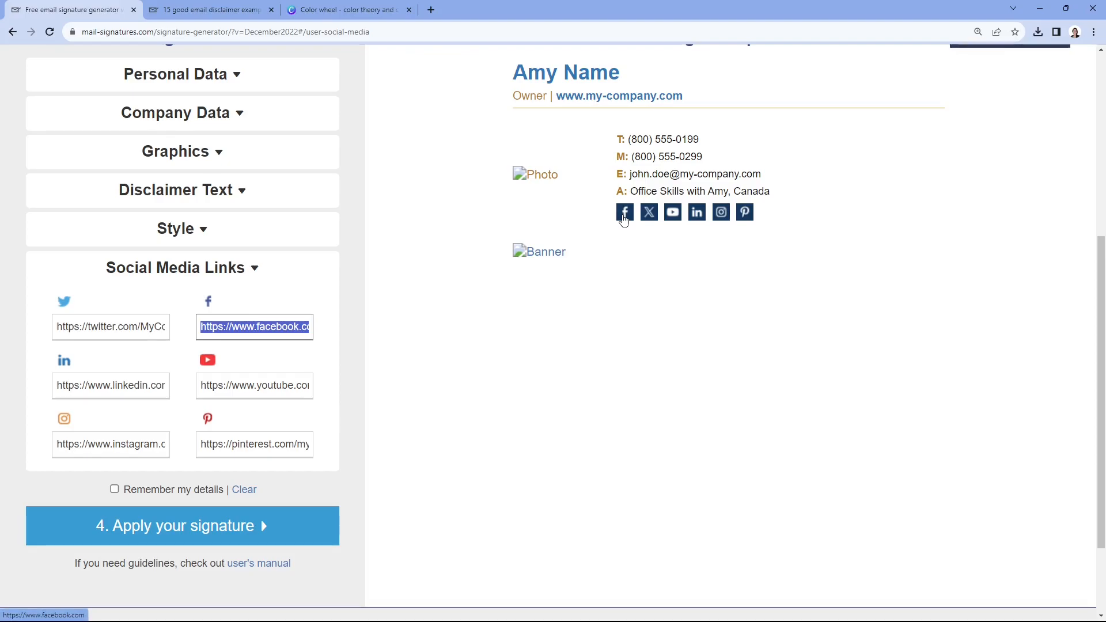
{"action": "left_click", "coordinate": [337, 302]}
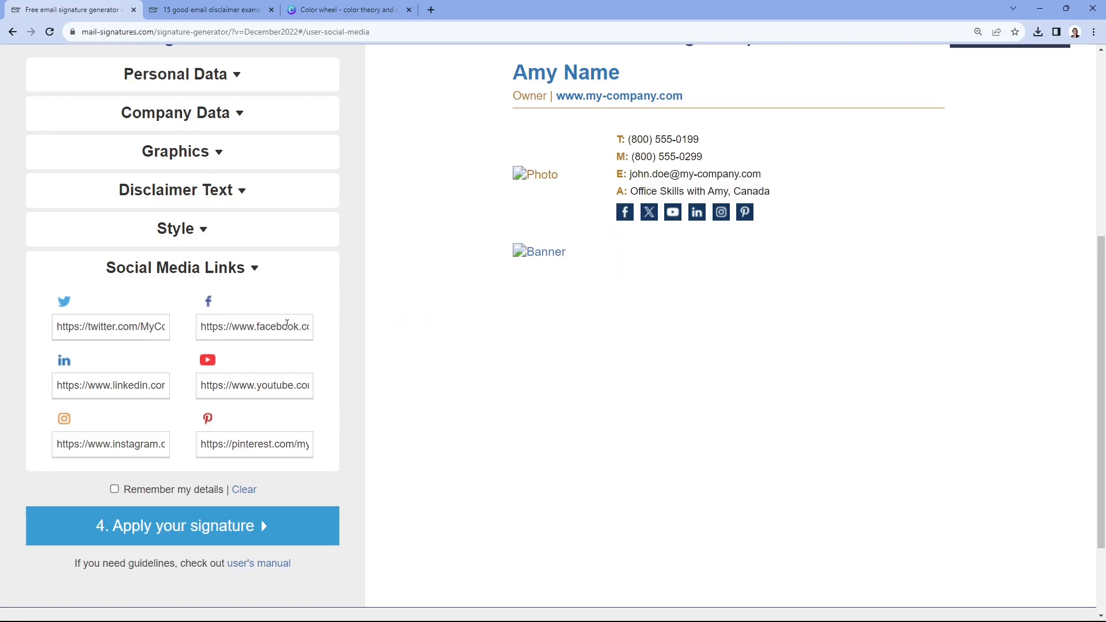
{"action": "left_click", "coordinate": [287, 326]}
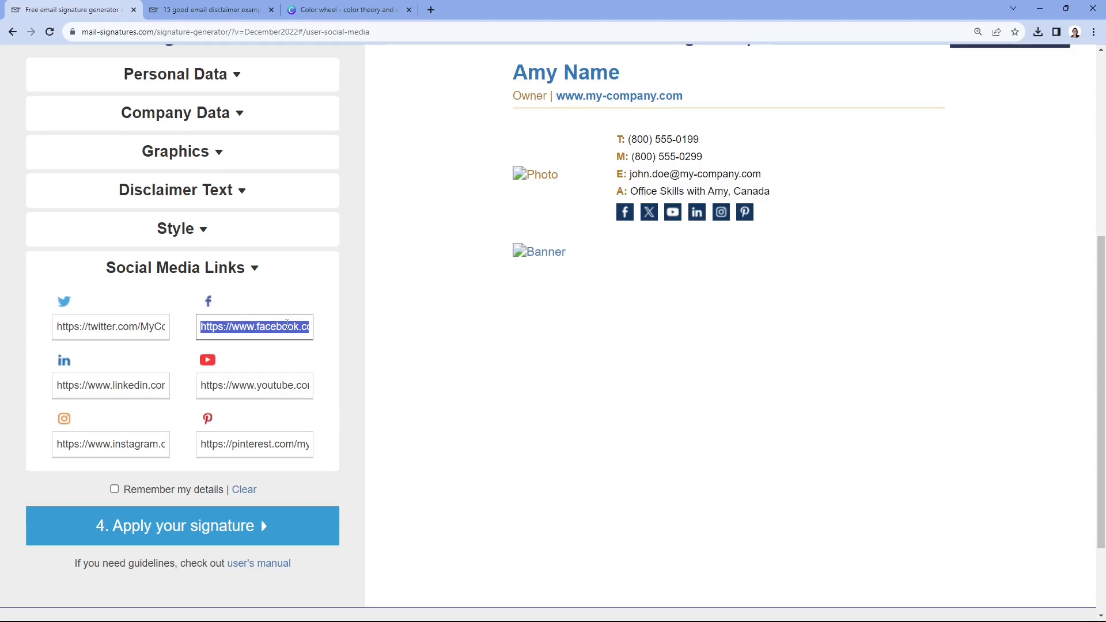
{"action": "key", "text": "BackSpace"}
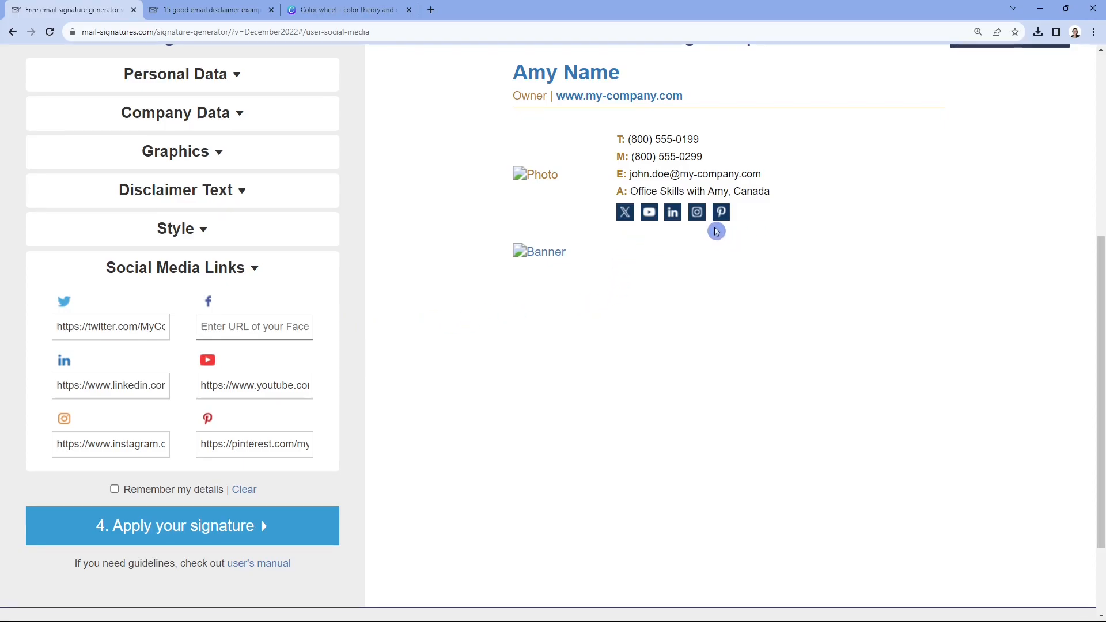
{"action": "key", "text": "ctrl+z"}
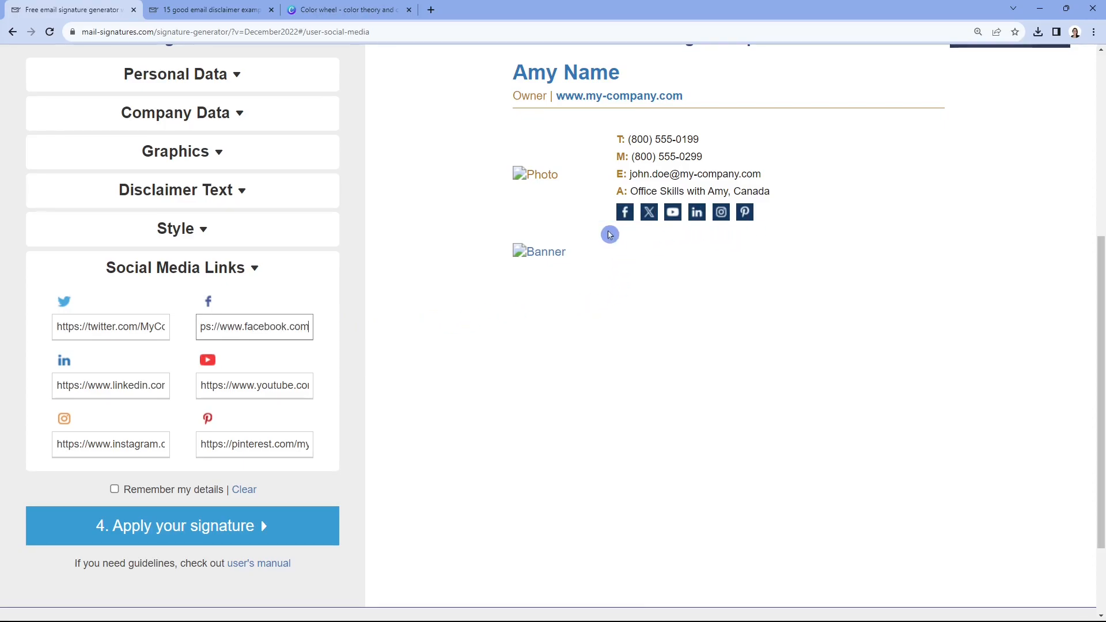
Replace the signature's YouTube link with the channel URL copied from another window
{"action": "key", "text": "Tab"}
{"action": "key", "text": "alt+Tab"}
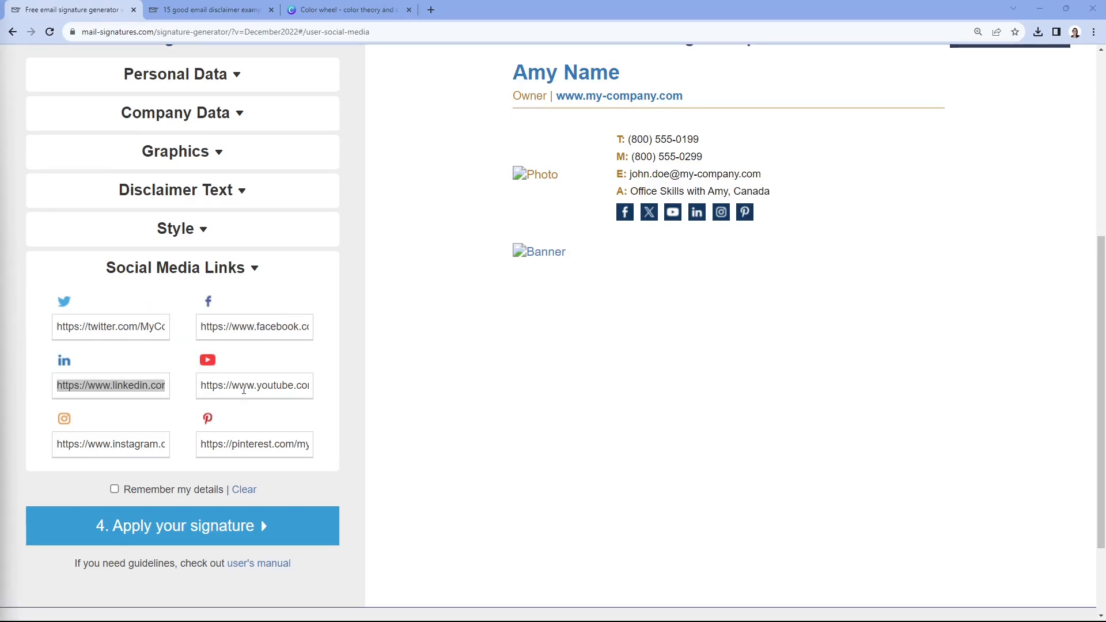
{"action": "key", "text": "alt+Tab"}
{"action": "key", "text": "Tab"}
{"action": "key", "text": "ctrl+v"}
{"action": "key", "text": "Tab"}
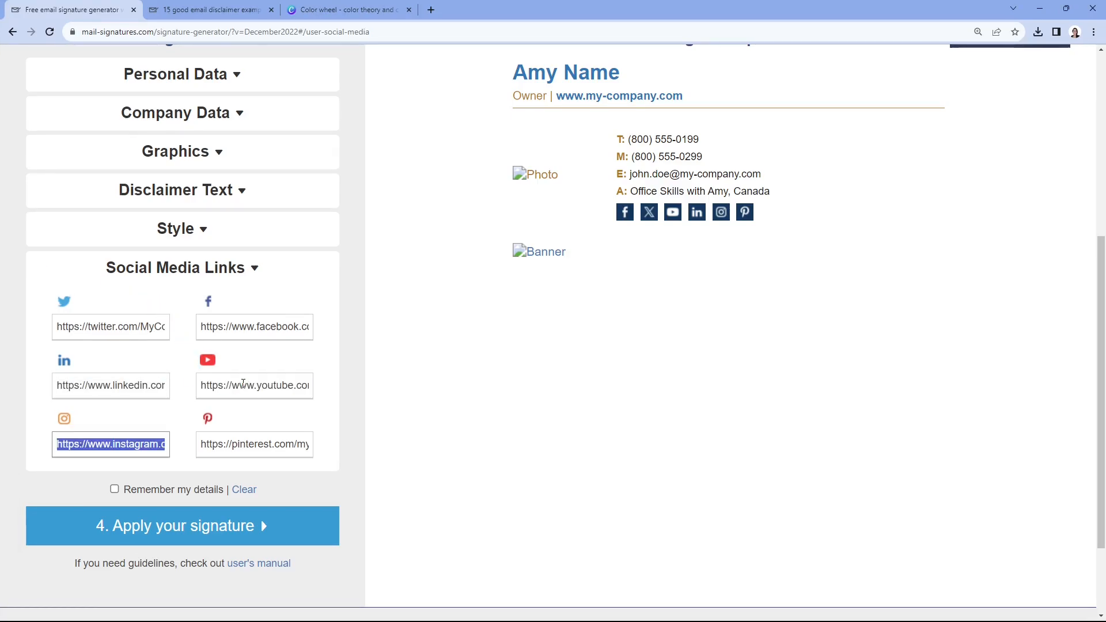
Apply the finished signature and copy it to the clipboard for use in Outlook
{"action": "scroll", "coordinate": [320, 396], "scroll_direction": "down", "scroll_amount": 2}
{"action": "left_click", "coordinate": [129, 393]}
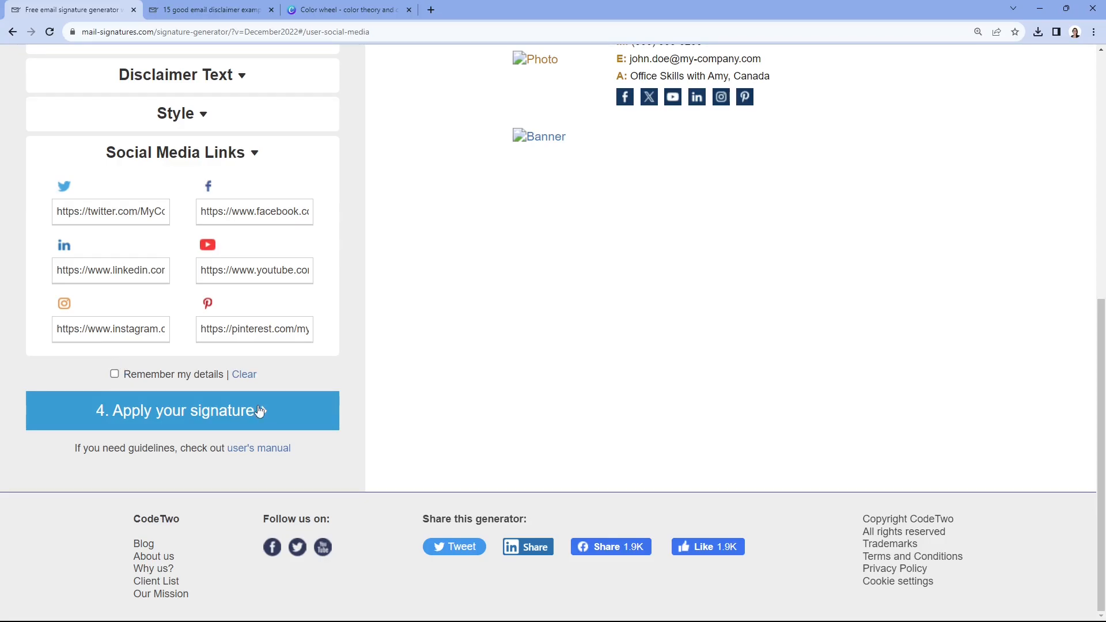
{"action": "left_click", "coordinate": [259, 410]}
{"action": "scroll", "coordinate": [884, 252], "scroll_direction": "up", "scroll_amount": 3}
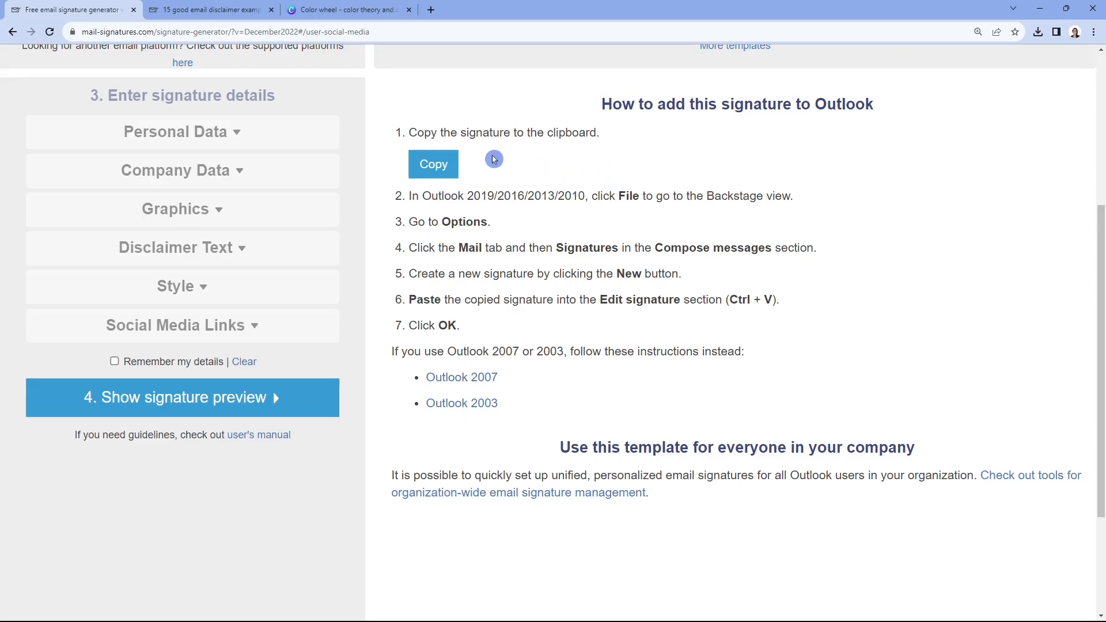
{"action": "left_click", "coordinate": [431, 165]}
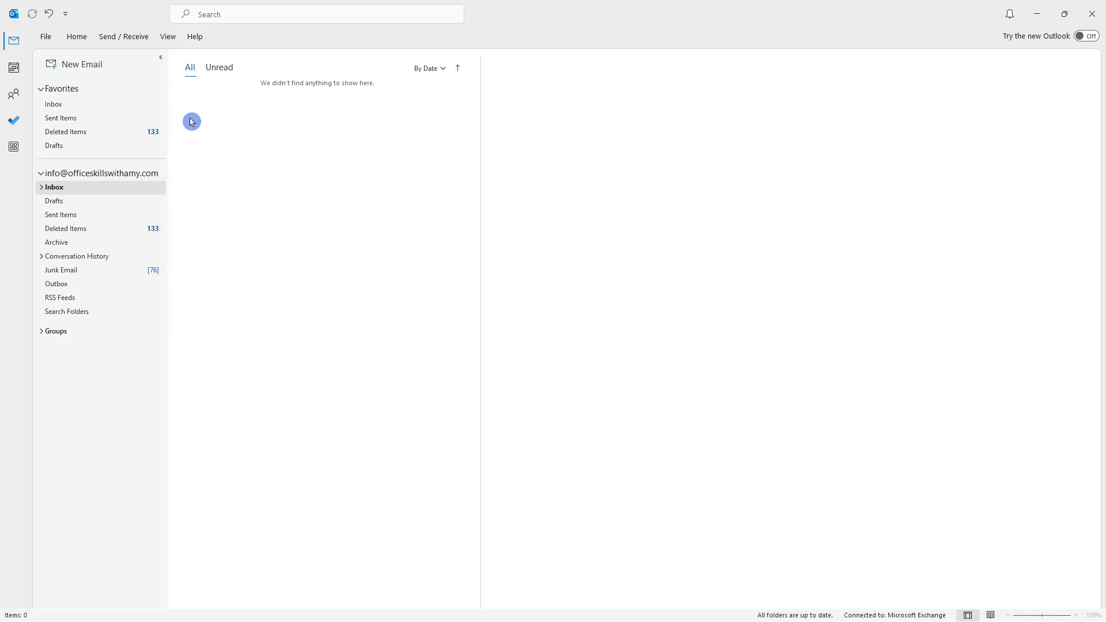
Switch to Outlook, create a new email and paste the copied signature into its body
{"action": "left_click", "coordinate": [80, 62]}
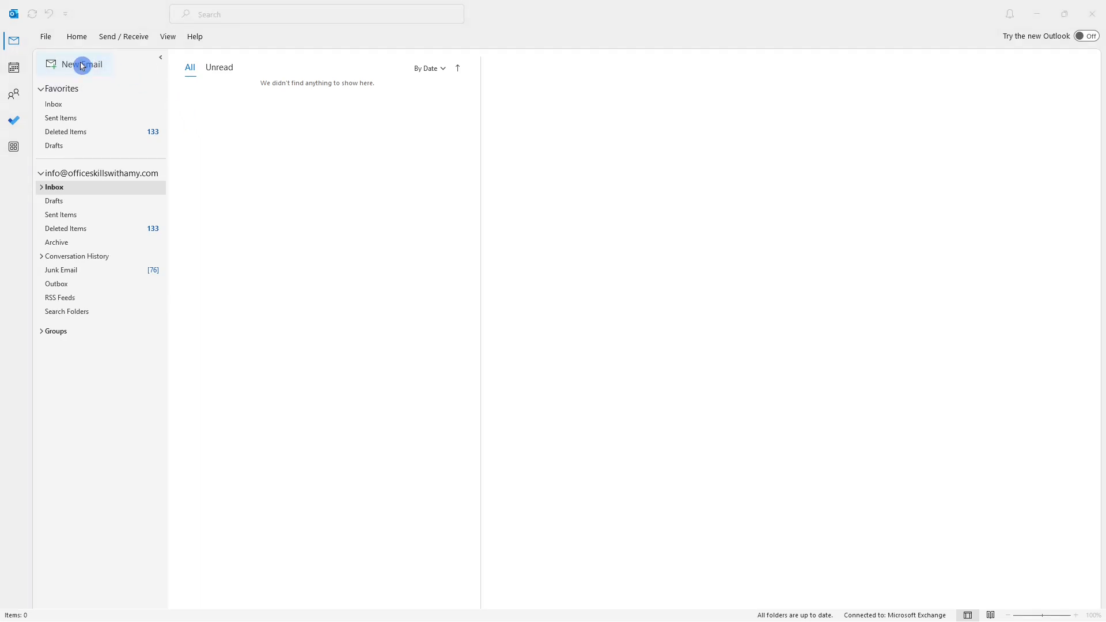
{"action": "left_click", "coordinate": [178, 241]}
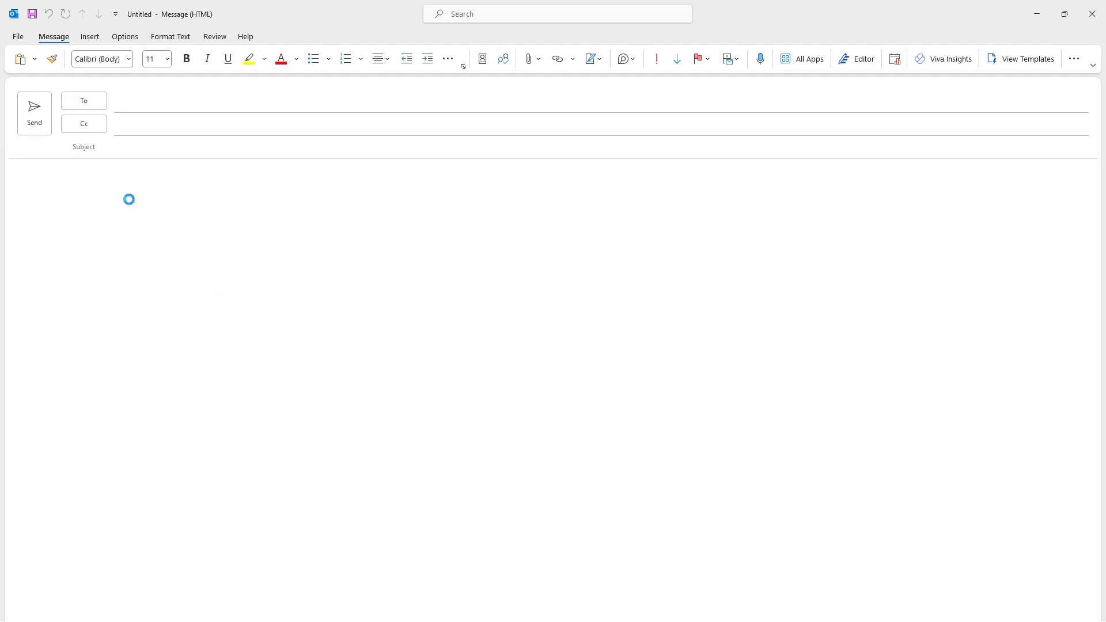
{"action": "key", "text": "ctrl+v"}
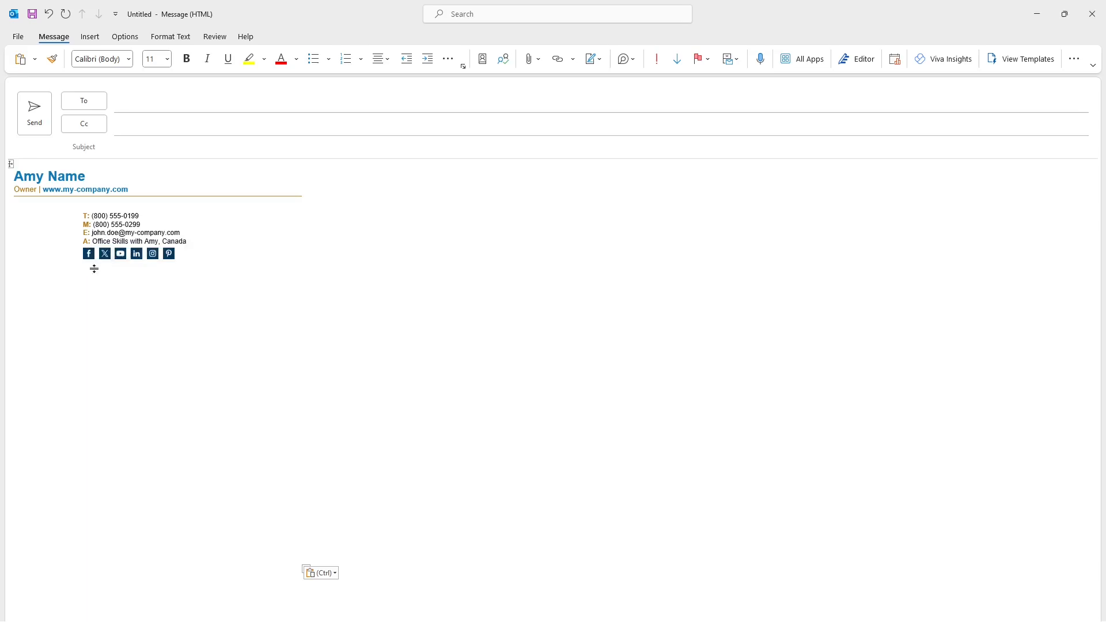
Check the empty banner placeholder below the signature and delete the empty photo placeholder beside the contact details
{"action": "left_click", "coordinate": [272, 294]}
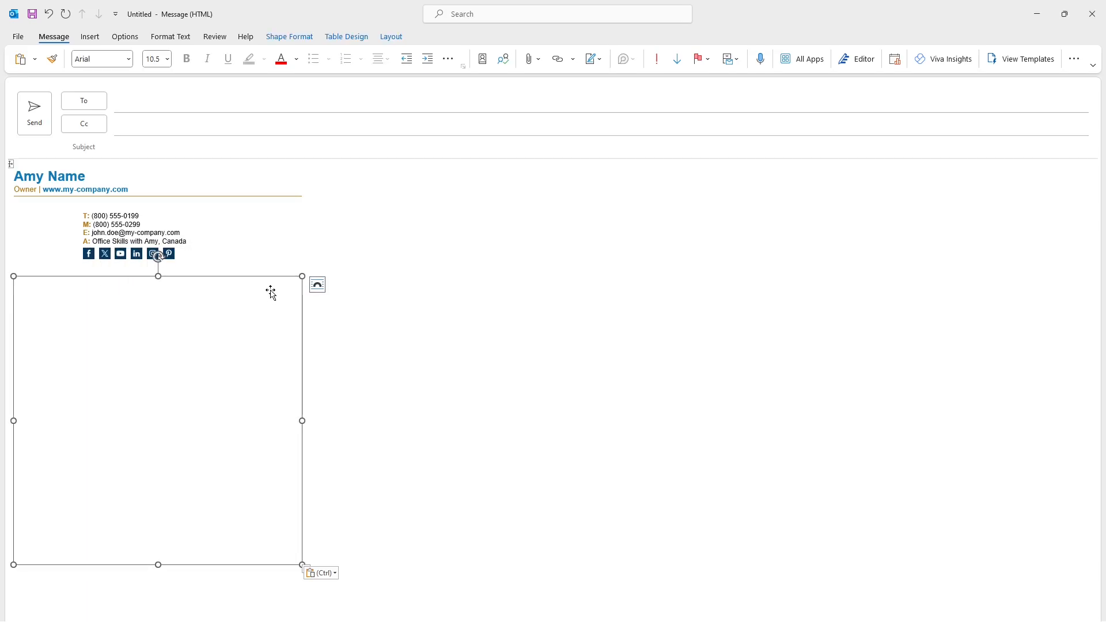
{"action": "left_click", "coordinate": [270, 260]}
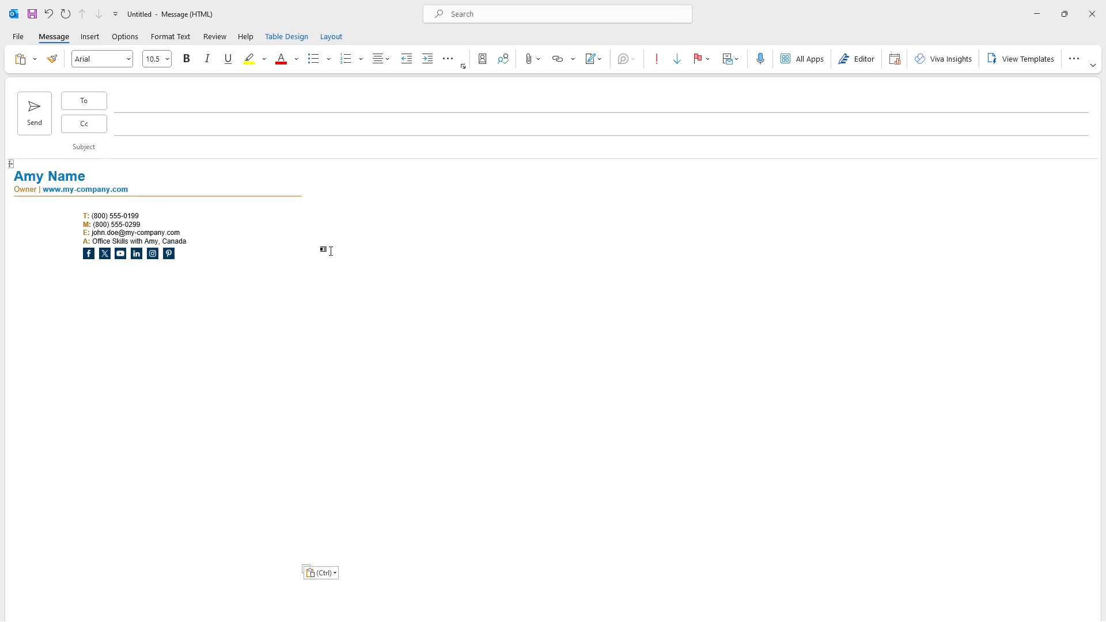
{"action": "left_click", "coordinate": [51, 228]}
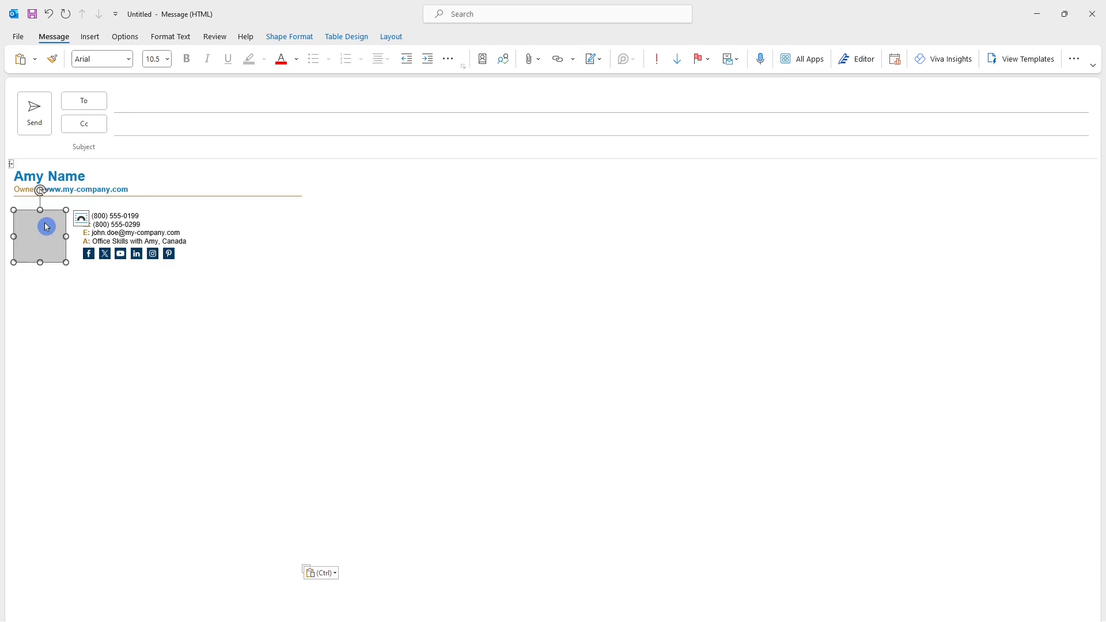
{"action": "key", "text": "Delete"}
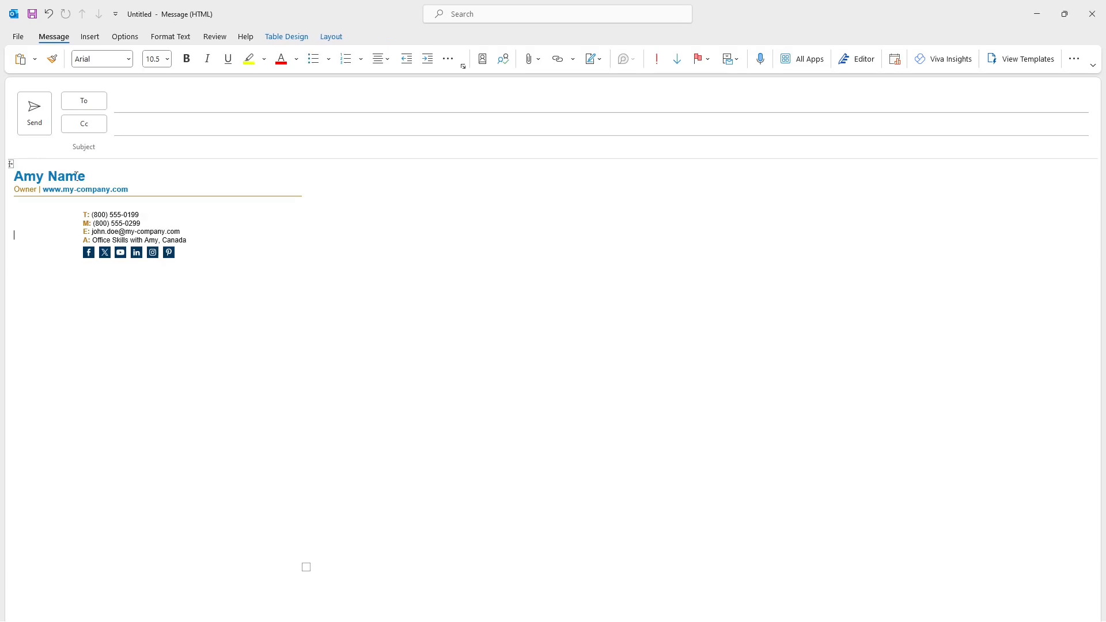
Insert the picture "Headshot - Icon" from the Downloads folder in place of the photo placeholder
{"action": "left_click", "coordinate": [98, 38]}
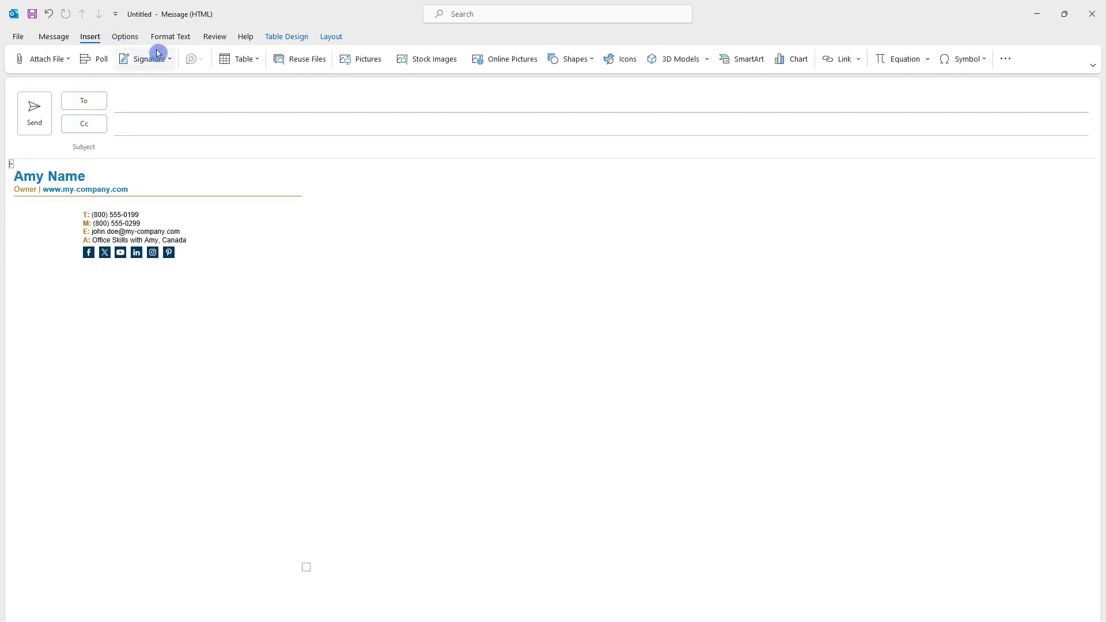
{"action": "left_click", "coordinate": [347, 58]}
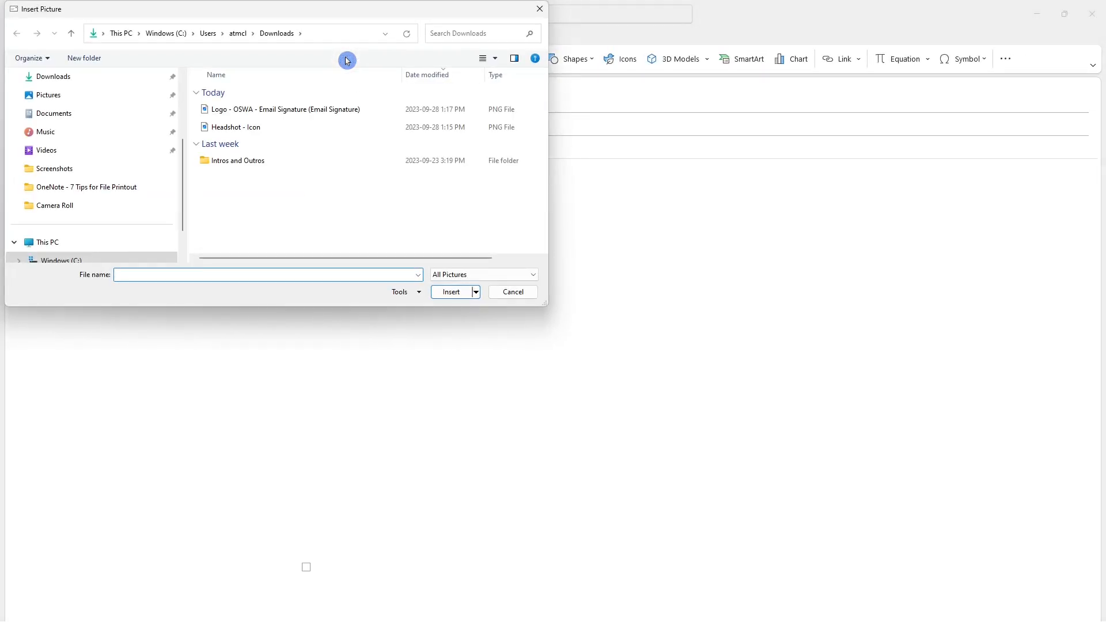
{"action": "left_click", "coordinate": [287, 128]}
{"action": "left_click", "coordinate": [450, 295]}
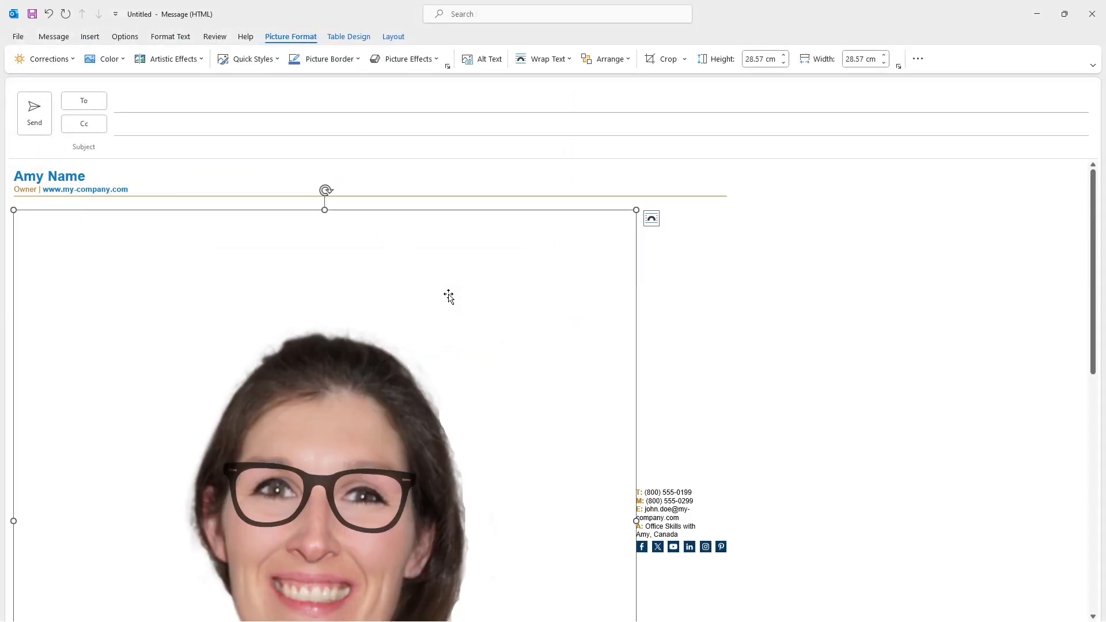
Scale the headshot down to about 2.46 cm high and wide so it fits beside the contact details
{"action": "left_click_drag", "start_coordinate": [637, 212], "coordinate": [74, 247]}
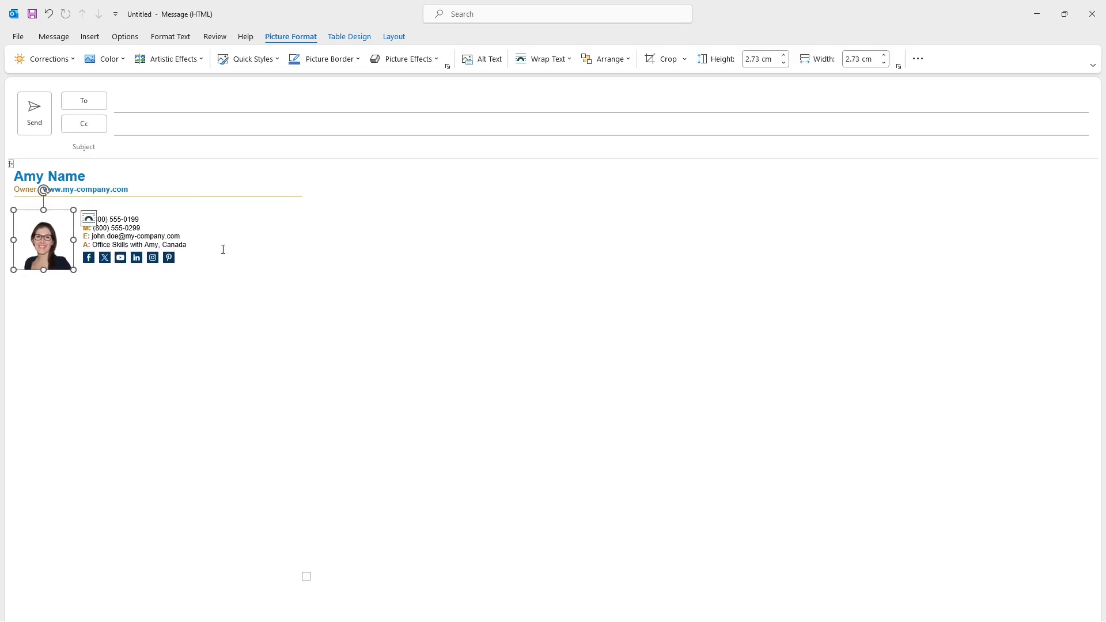
{"action": "left_click", "coordinate": [214, 224]}
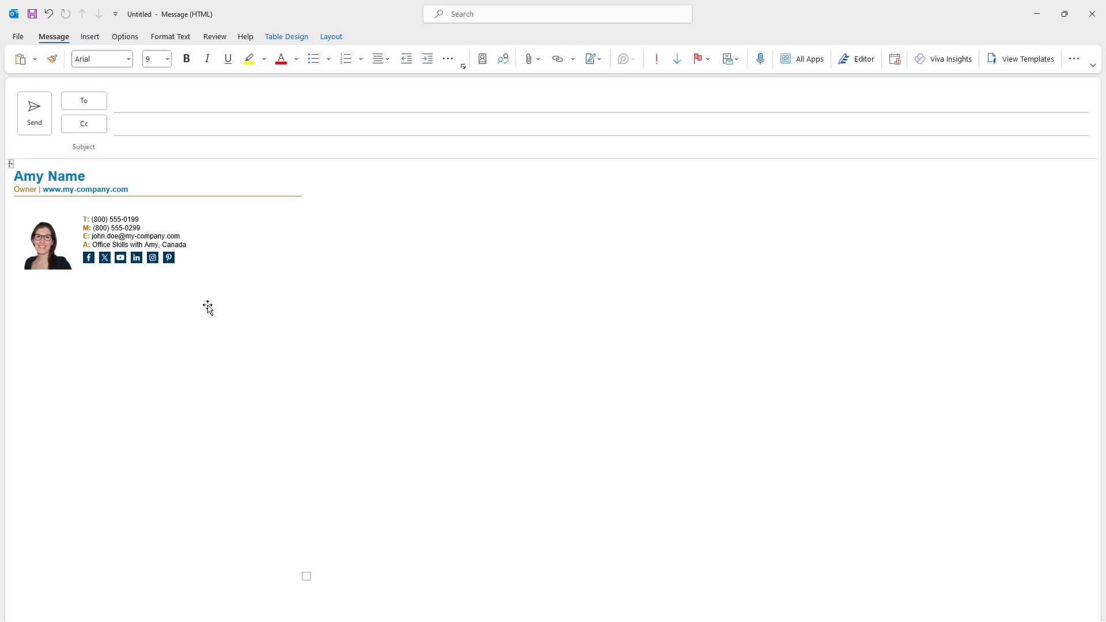
{"action": "left_click", "coordinate": [28, 258]}
{"action": "left_click_drag", "start_coordinate": [14, 270], "coordinate": [19, 264]}
{"action": "left_click", "coordinate": [249, 332]}
Crop the headshot to an oval shape and check how it looks in the signature
{"action": "left_click", "coordinate": [50, 233]}
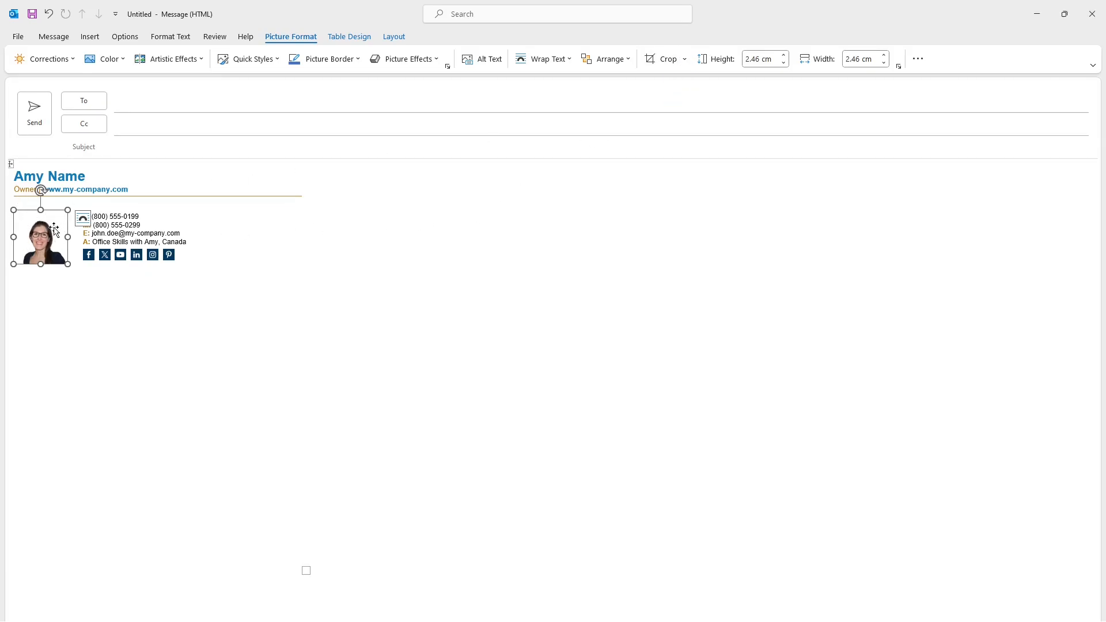
{"action": "left_click", "coordinate": [688, 64]}
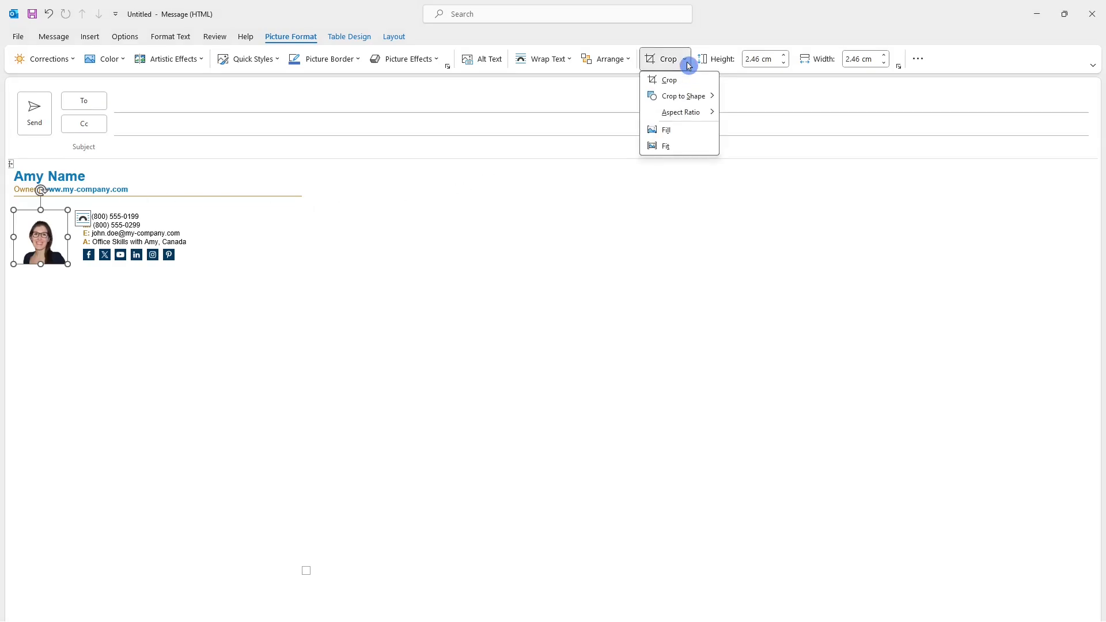
{"action": "mouse_move", "coordinate": [702, 98]}
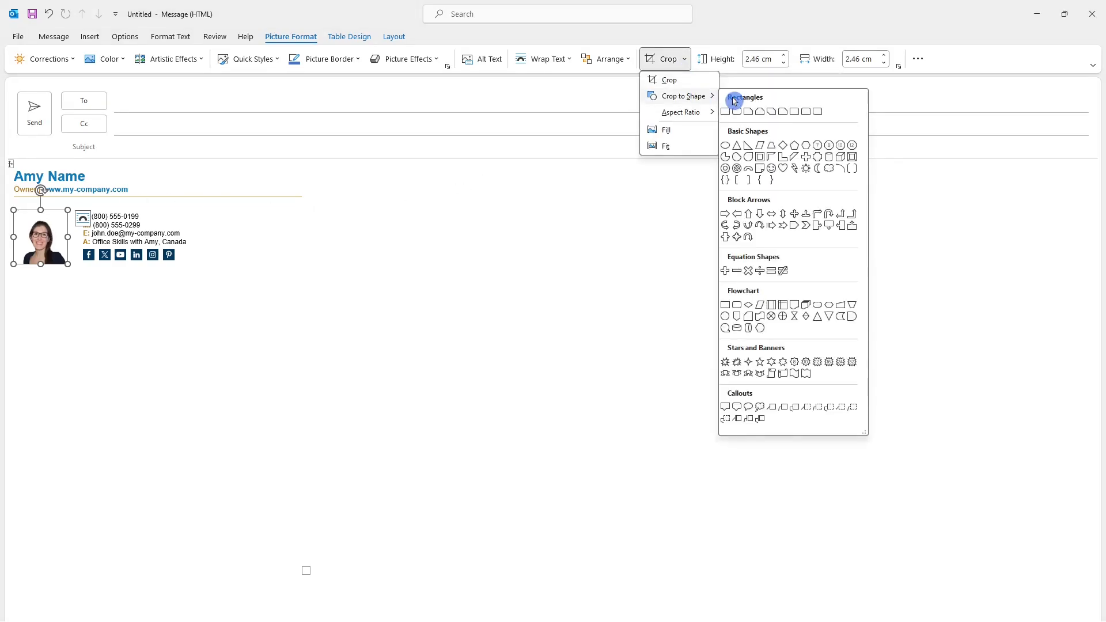
{"action": "left_click", "coordinate": [726, 146]}
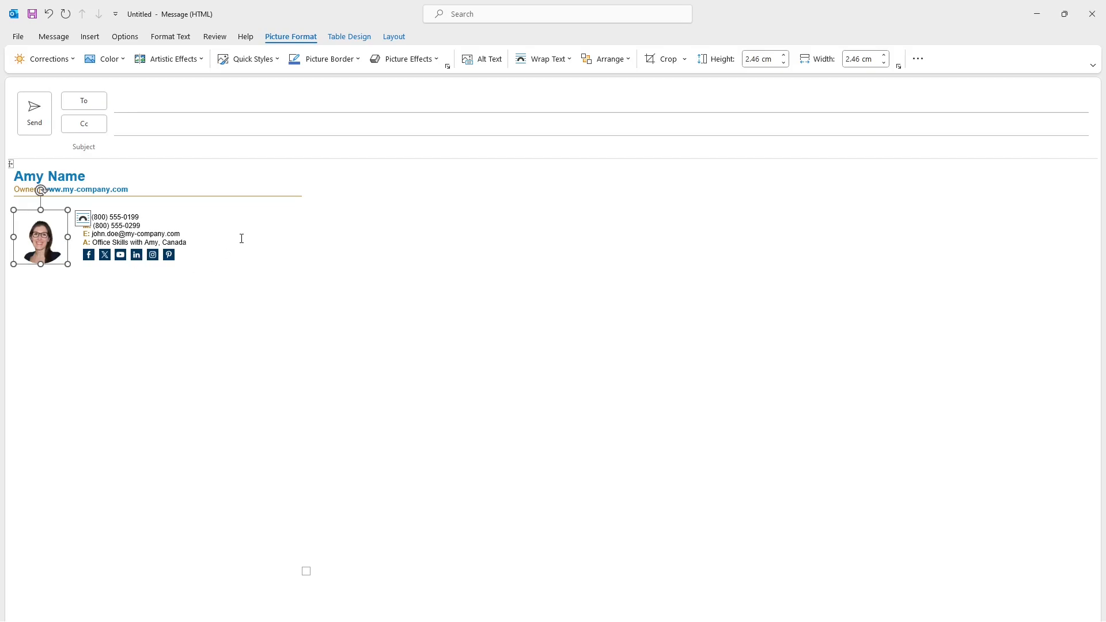
{"action": "left_click", "coordinate": [239, 261]}
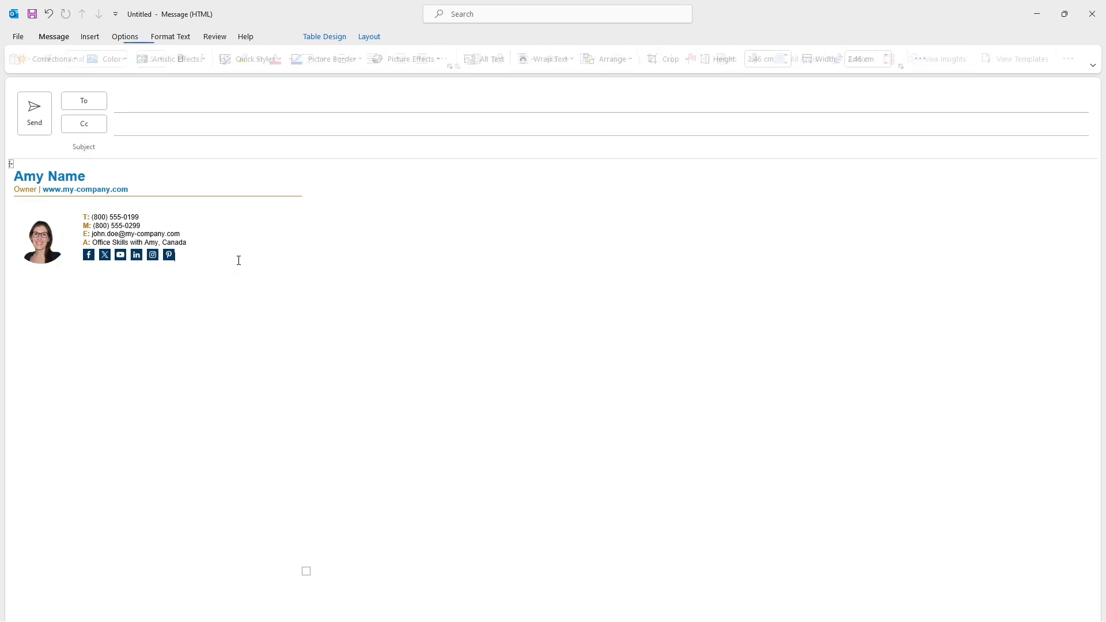
{"action": "left_click", "coordinate": [56, 236]}
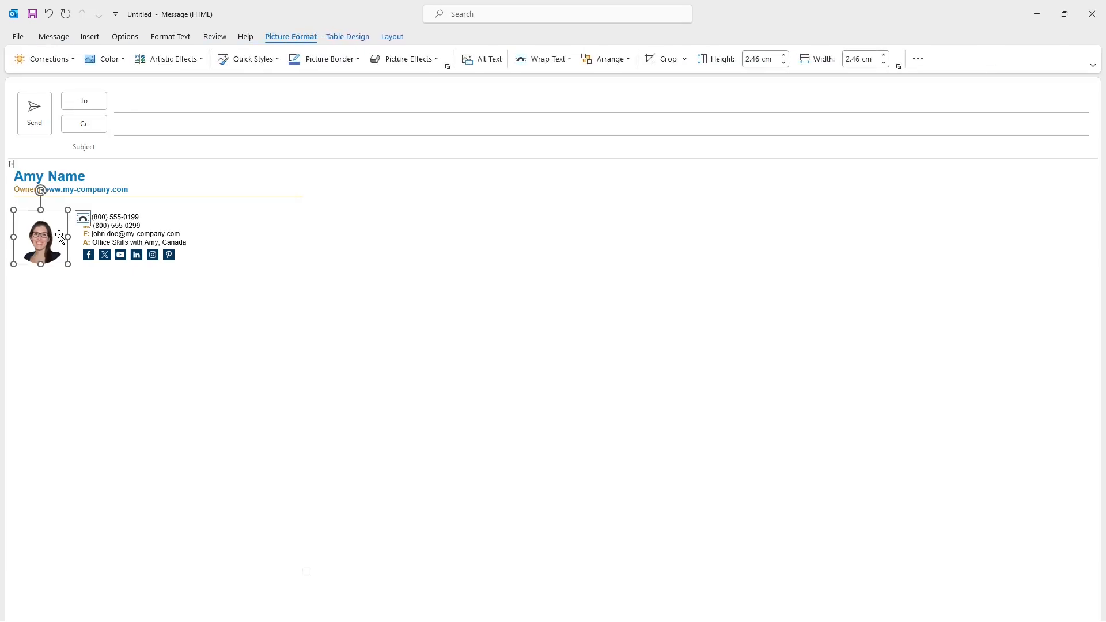
Replace the empty banner placeholder below the signature with the picture "Logo - OSWA - Email Signature (Email Signature)" and scale the logo down
{"action": "left_click", "coordinate": [141, 336]}
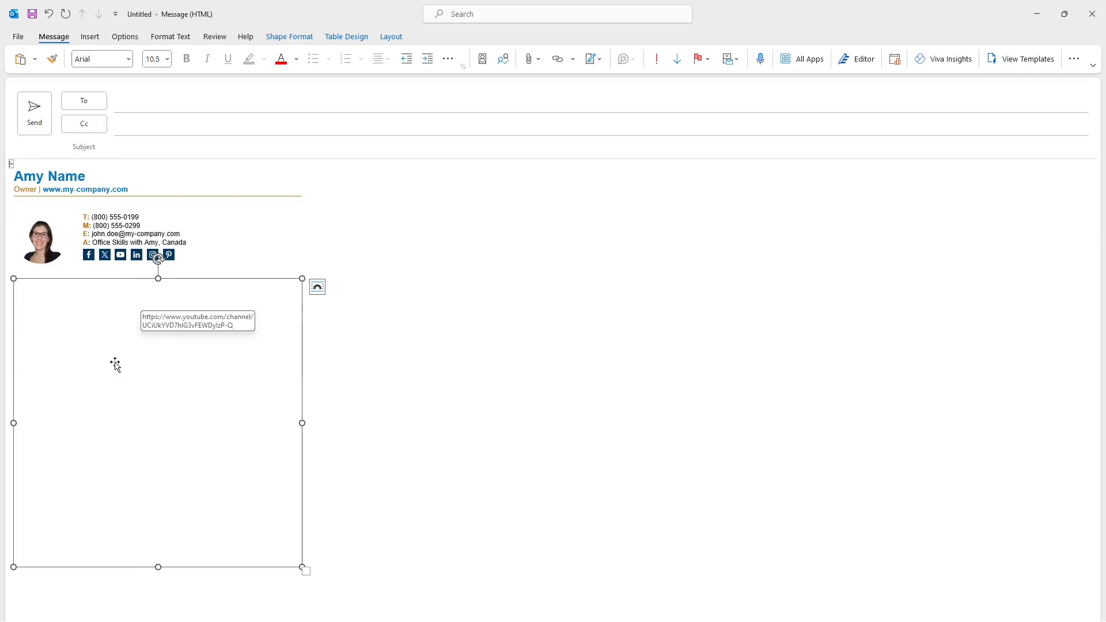
{"action": "key", "text": "Delete"}
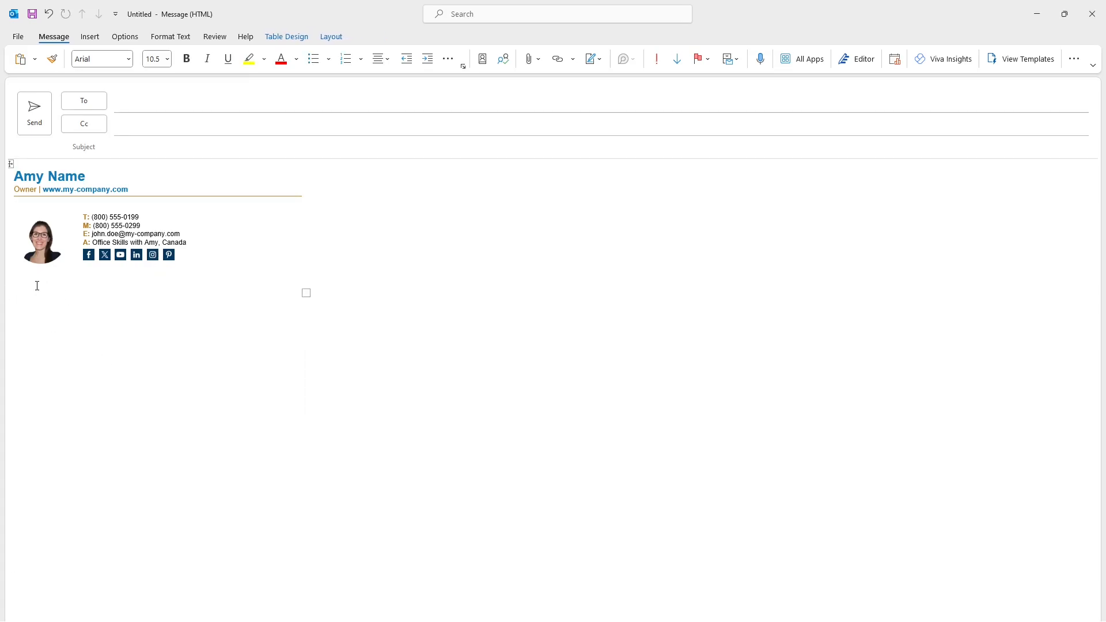
{"action": "left_click", "coordinate": [90, 38]}
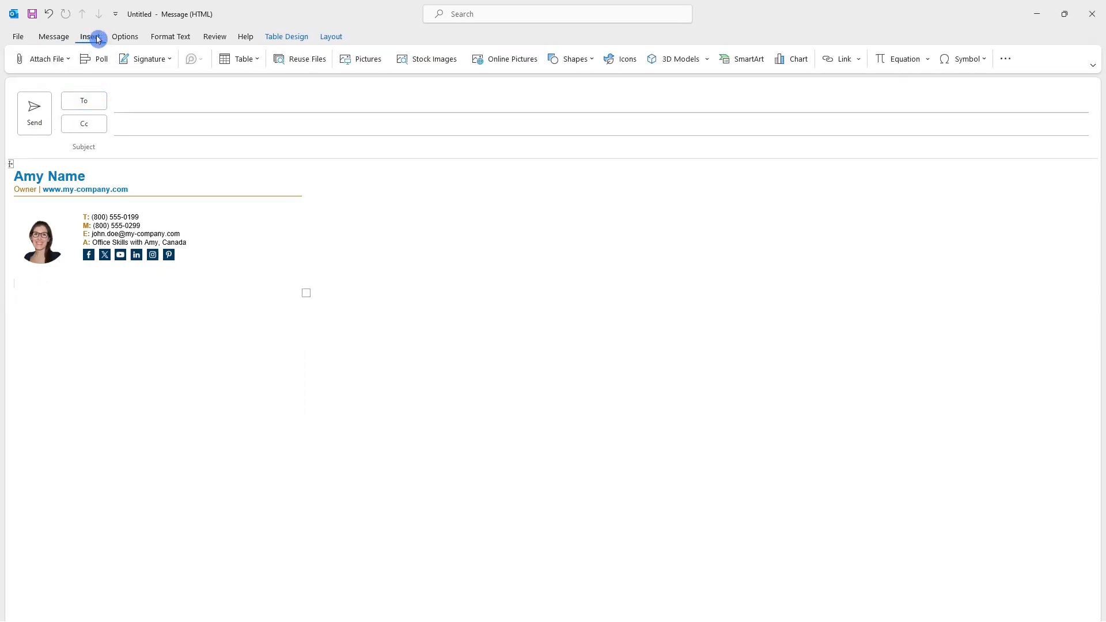
{"action": "left_click", "coordinate": [374, 61]}
{"action": "left_click", "coordinate": [331, 108]}
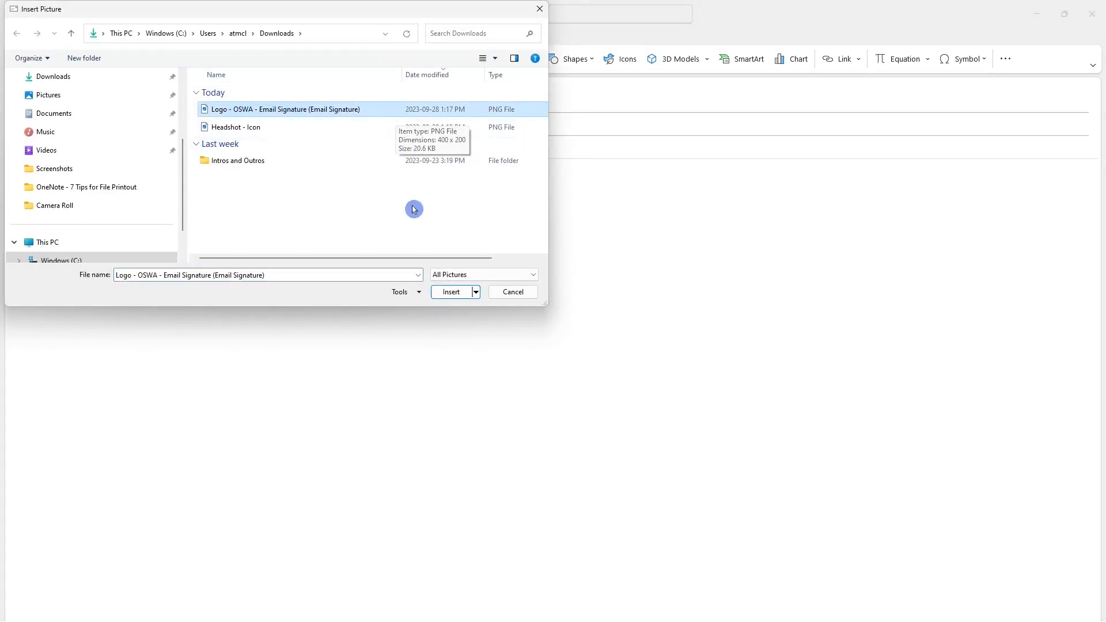
{"action": "left_click", "coordinate": [459, 292]}
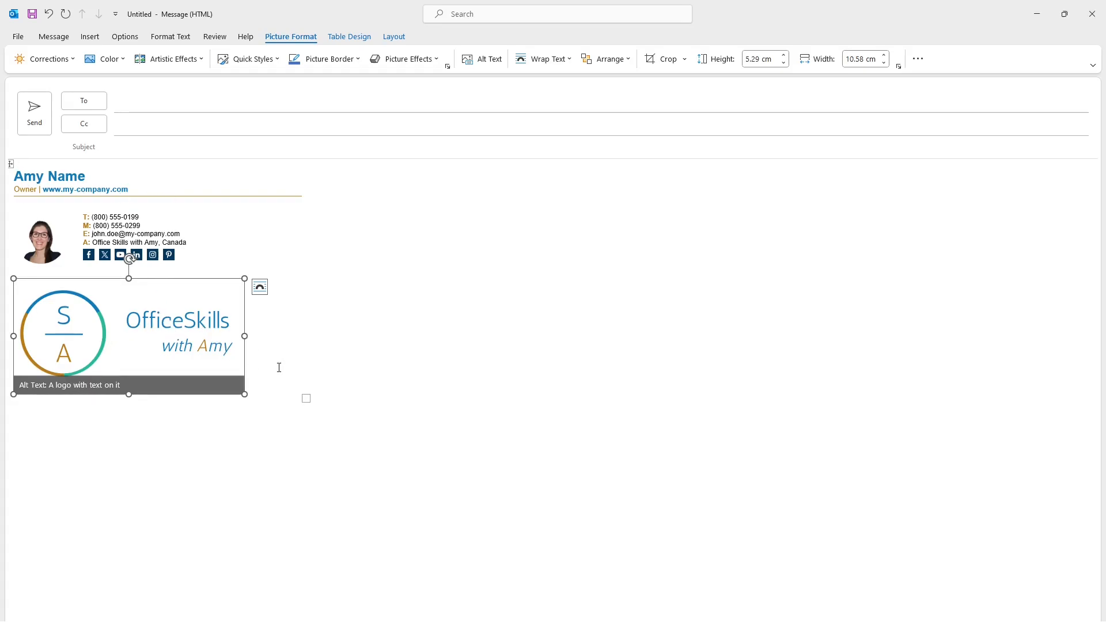
{"action": "left_click_drag", "start_coordinate": [245, 394], "coordinate": [180, 349]}
{"action": "left_click", "coordinate": [283, 415]}
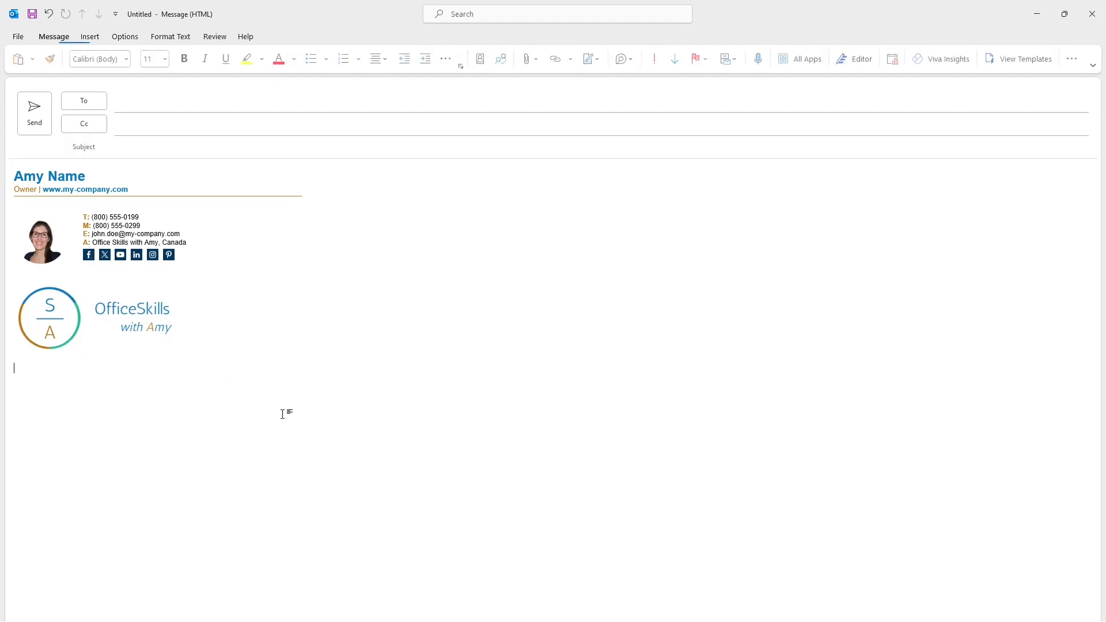
Check the hyperlink settings of the logo picture and close them without adding a link
{"action": "left_click", "coordinate": [107, 326]}
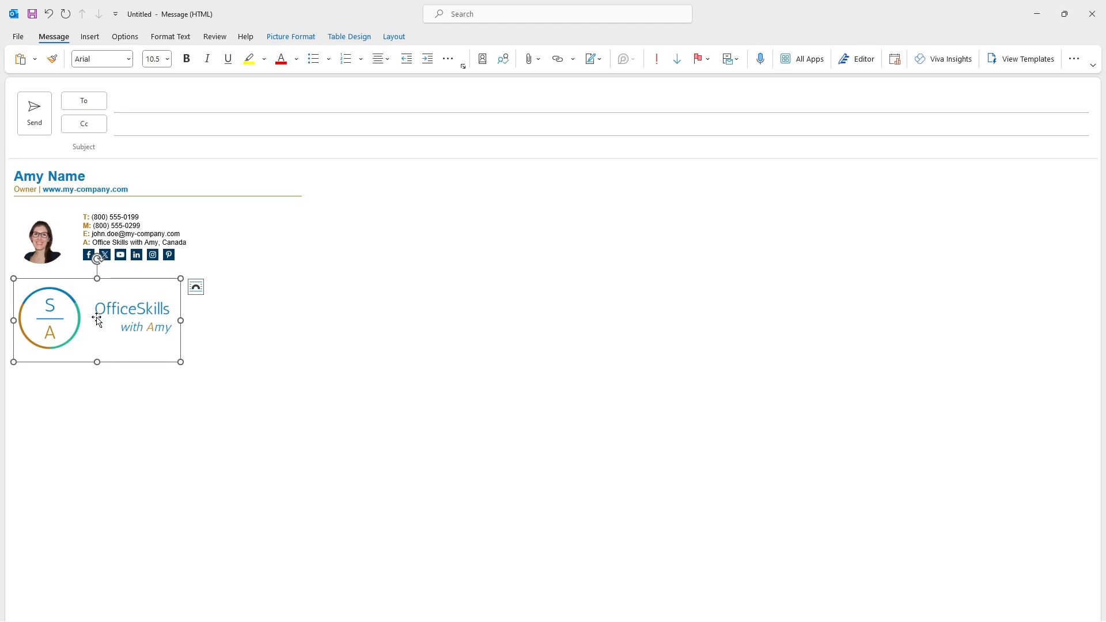
{"action": "right_click", "coordinate": [97, 319]}
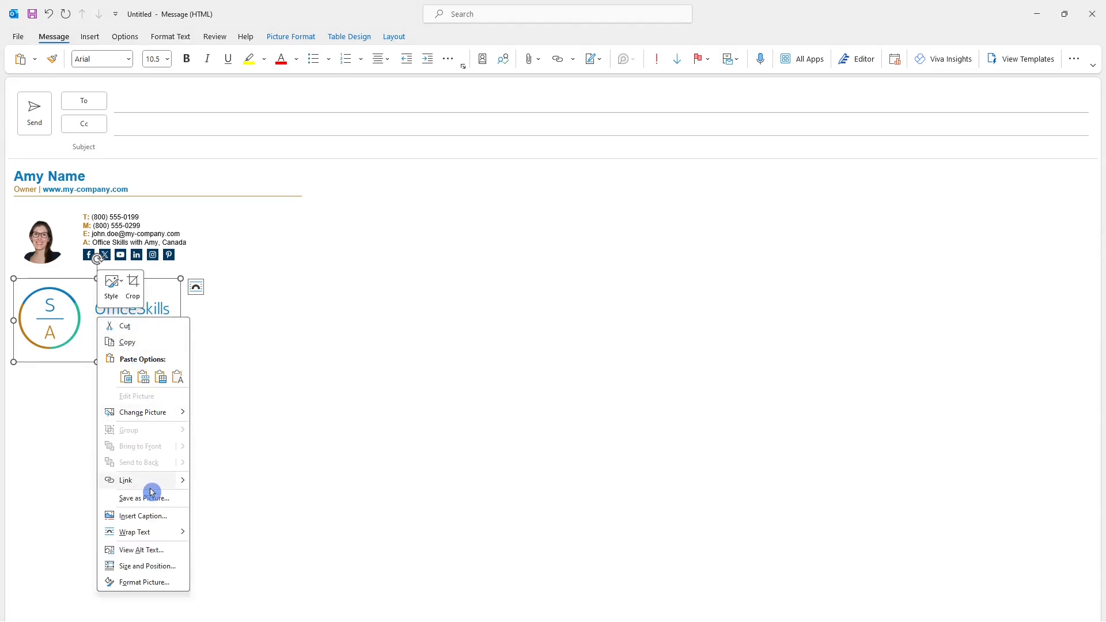
{"action": "left_click", "coordinate": [166, 480]}
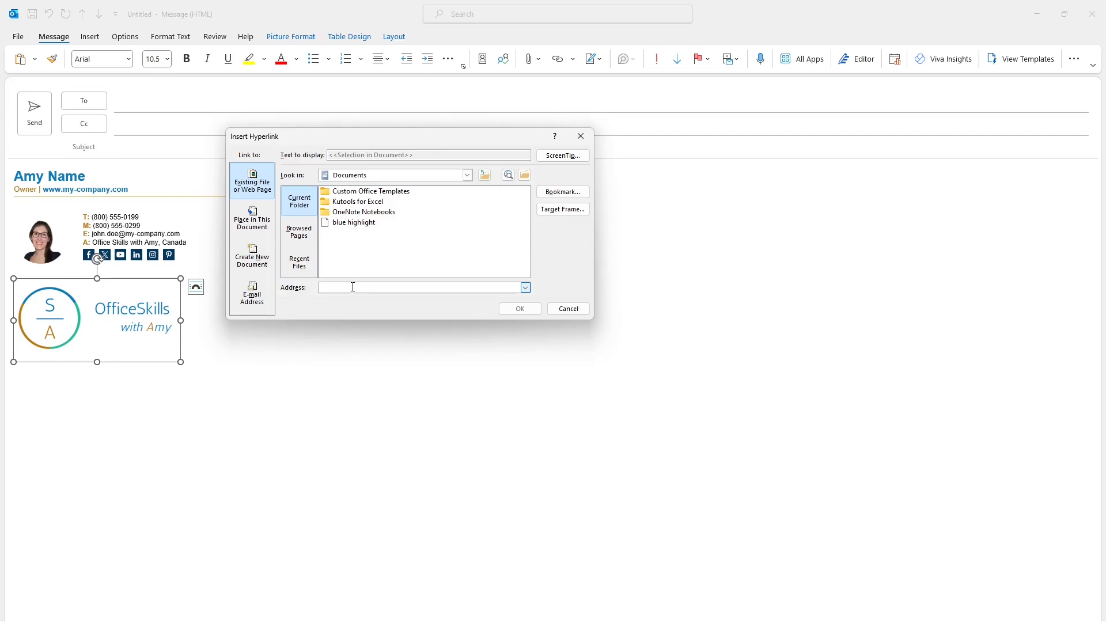
{"action": "left_click", "coordinate": [550, 311]}
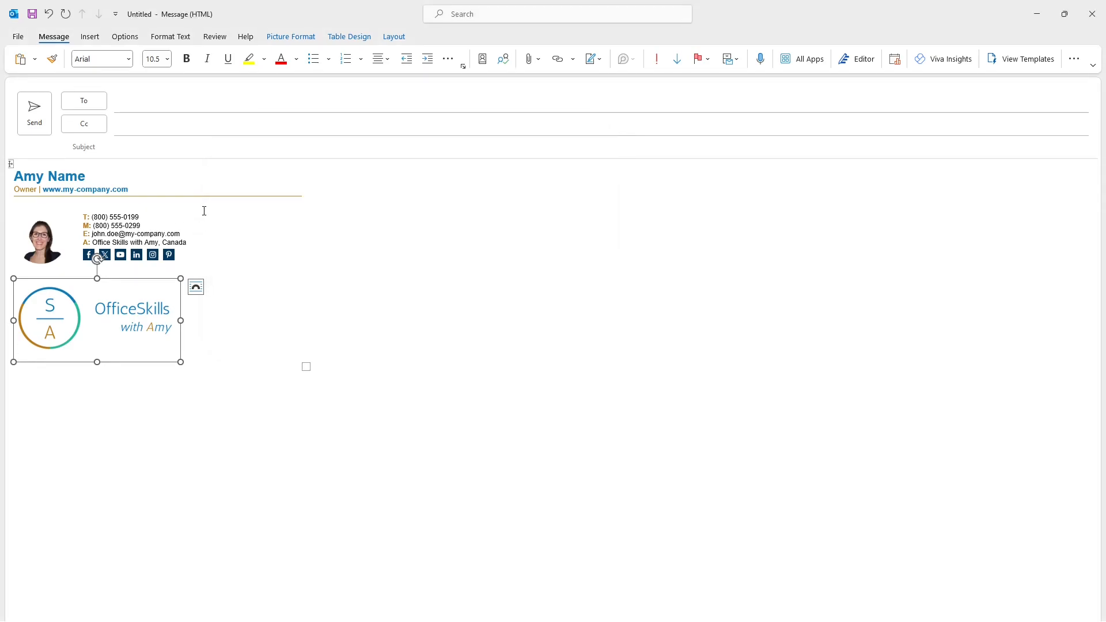
Change the font of the entire signature table to Open Sans
{"action": "left_click", "coordinate": [204, 210]}
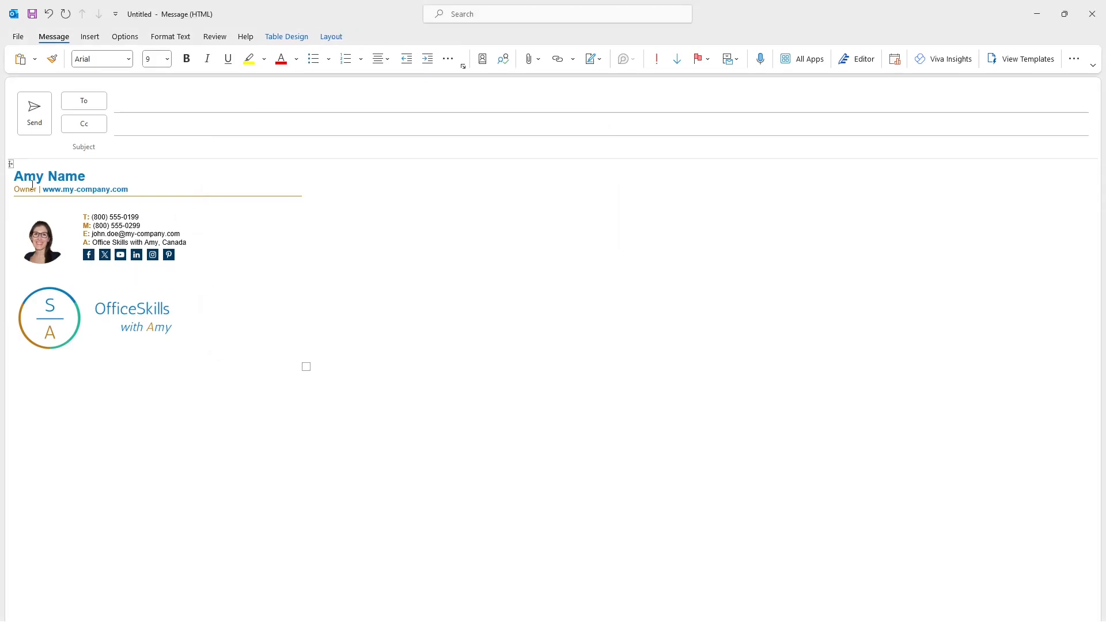
{"action": "left_click", "coordinate": [11, 164]}
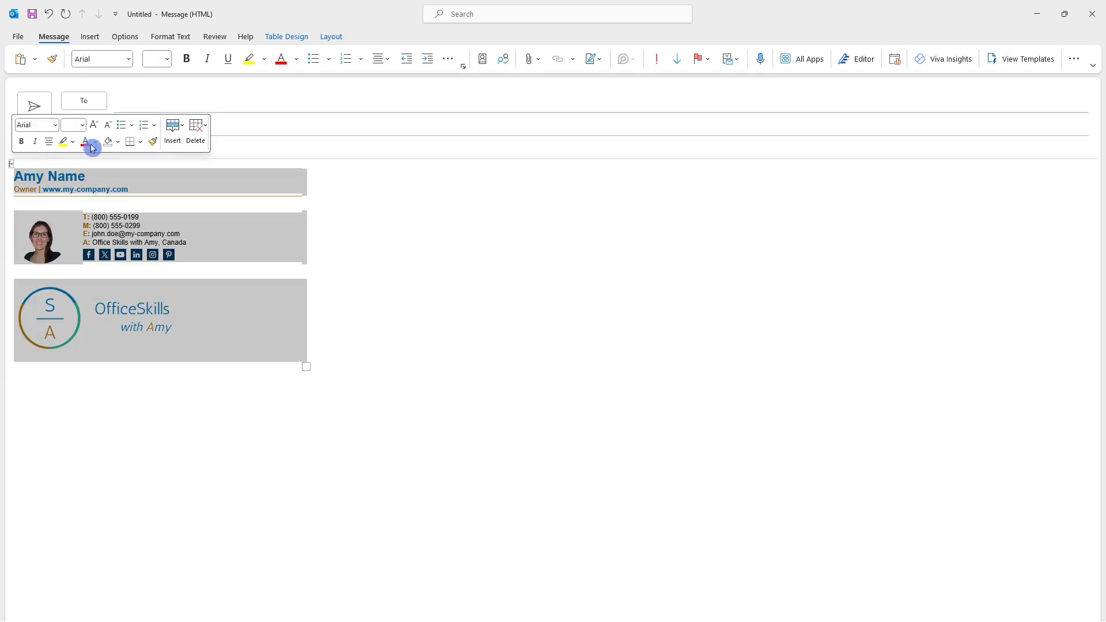
{"action": "left_click", "coordinate": [103, 58]}
{"action": "type", "text": "Open Sans"}
{"action": "key", "text": "Tab"}
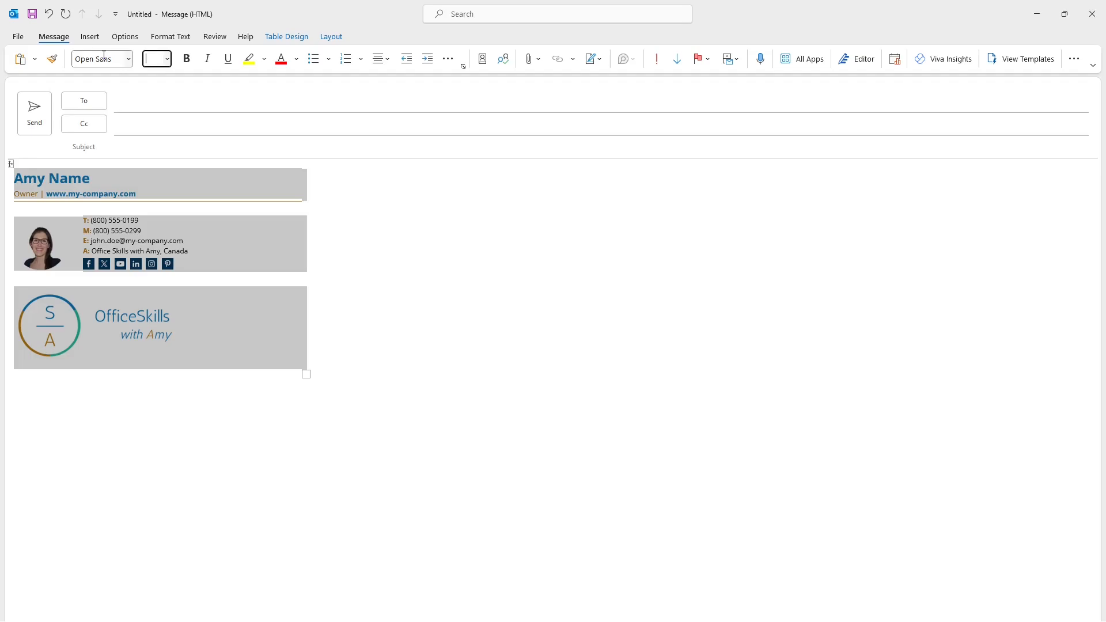
{"action": "left_click", "coordinate": [344, 246]}
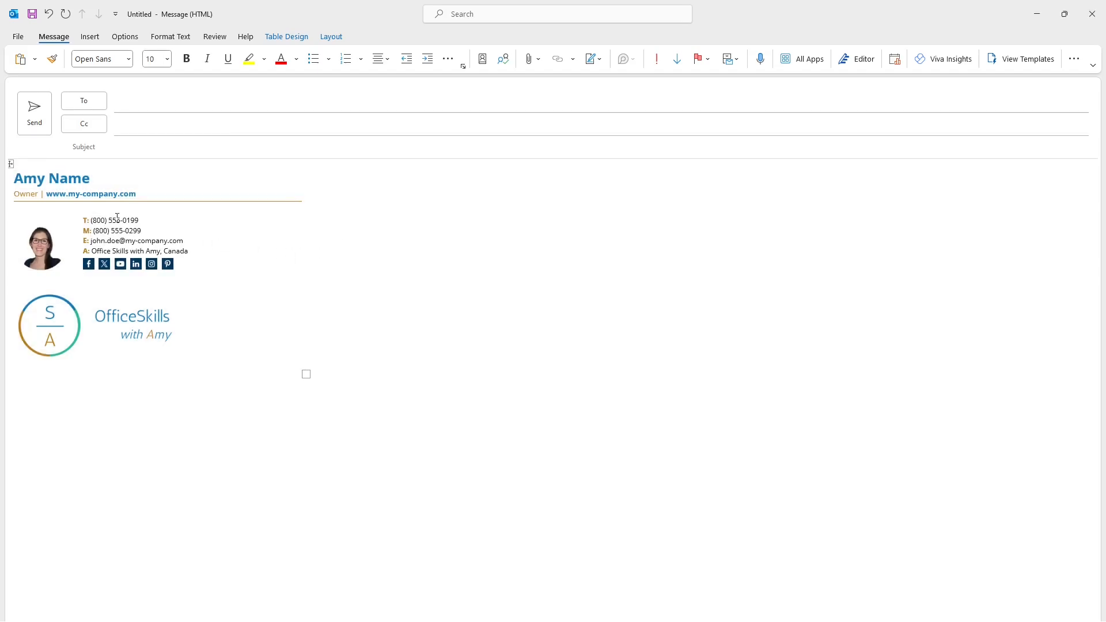
Remove the bold formatting from the name and the website address at the head of the signature
{"action": "left_click_drag", "start_coordinate": [95, 178], "coordinate": [14, 179]}
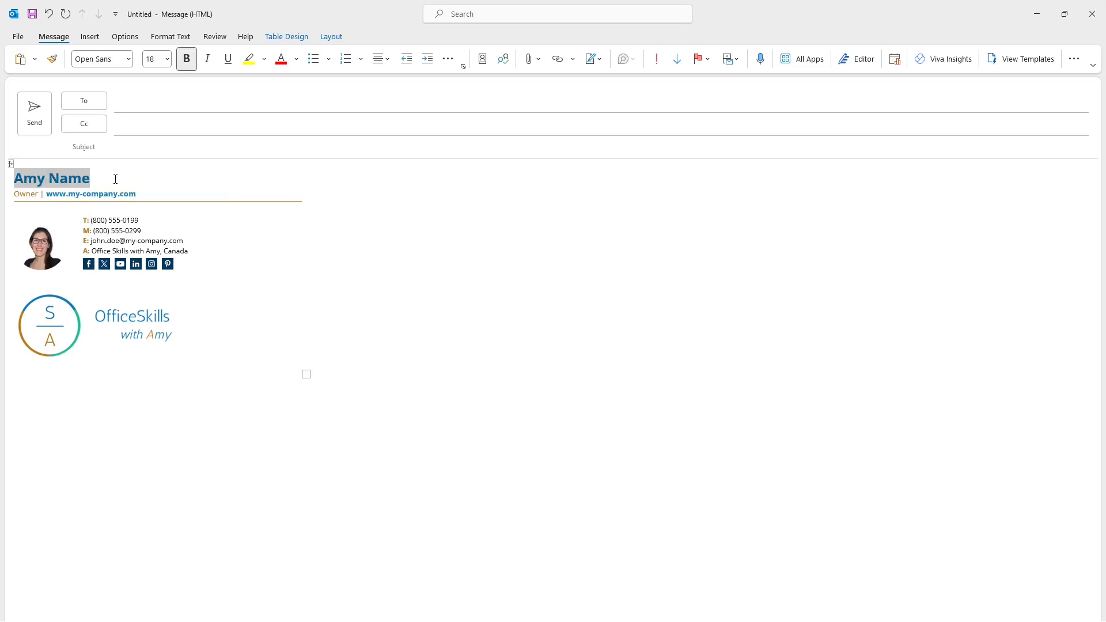
{"action": "key", "text": "ctrl+b"}
{"action": "left_click_drag", "start_coordinate": [141, 197], "coordinate": [45, 196]}
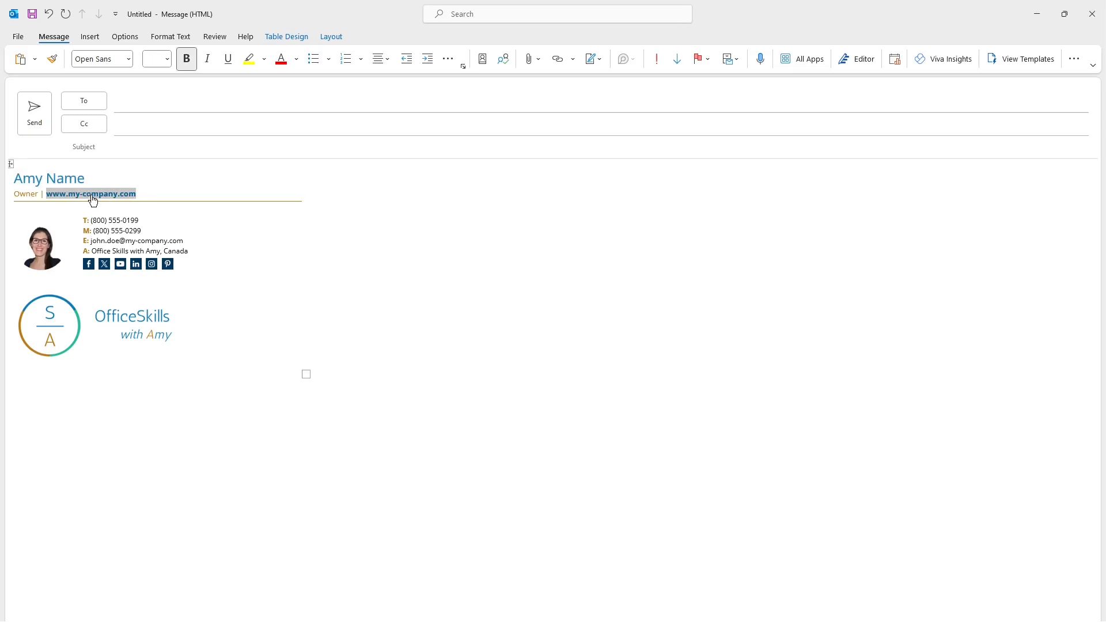
{"action": "left_click", "coordinate": [106, 241]}
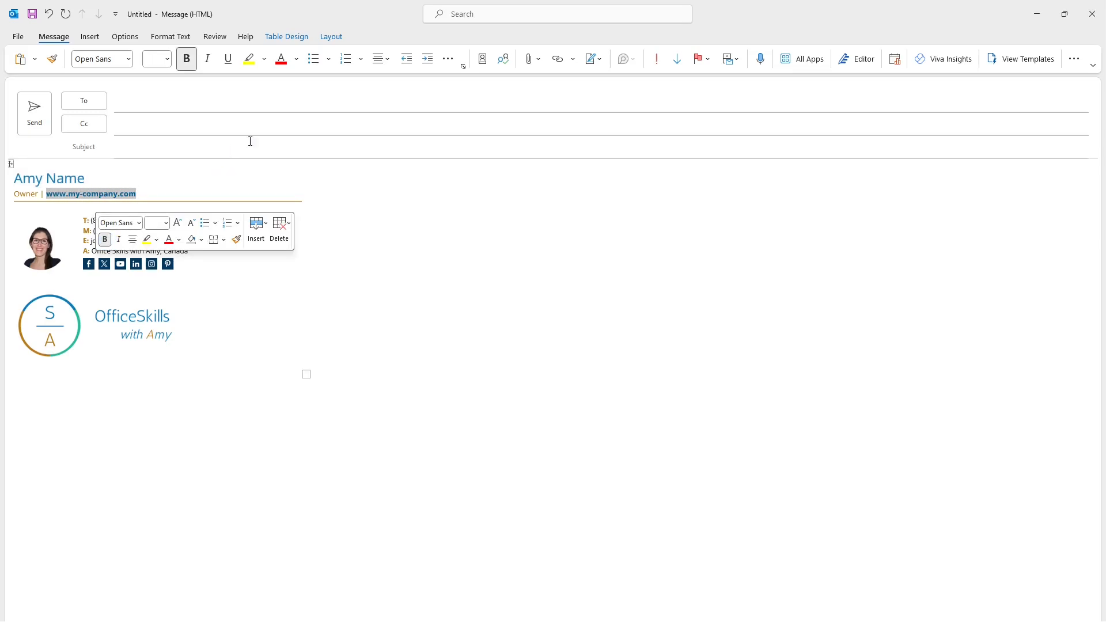
{"action": "left_click", "coordinate": [367, 294]}
Set the font size of the contact details beside the headshot to 12
{"action": "mouse_move", "coordinate": [212, 253]}
{"action": "left_mouse_down"}
{"action": "mouse_move", "coordinate": [84, 241]}
{"action": "mouse_move", "coordinate": [69, 222]}
{"action": "left_mouse_up"}
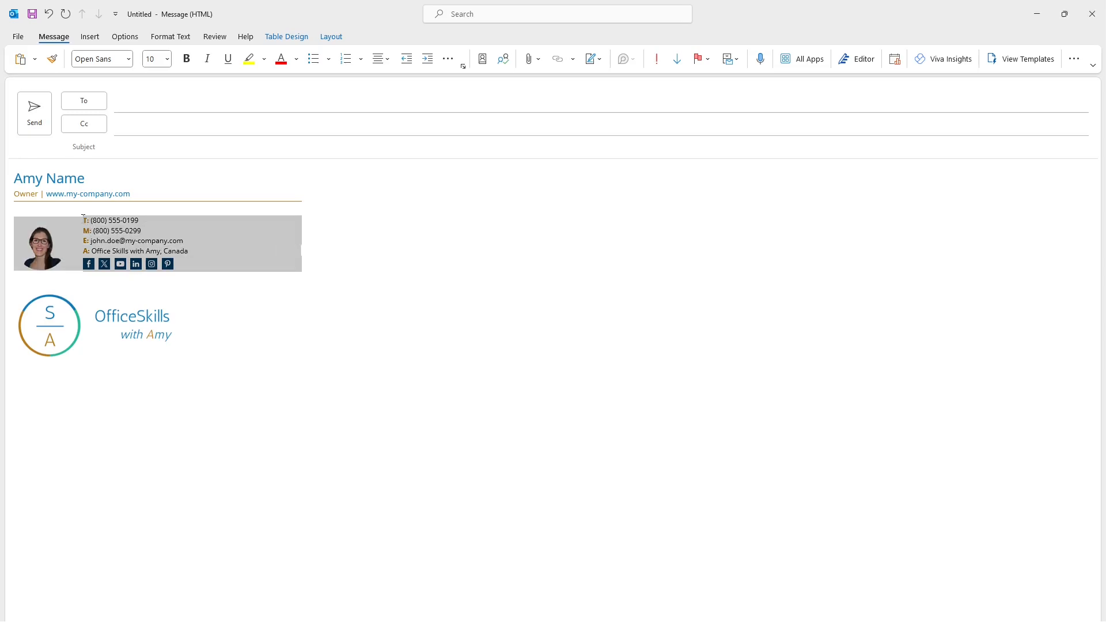
{"action": "left_click", "coordinate": [167, 59]}
{"action": "left_click", "coordinate": [161, 128]}
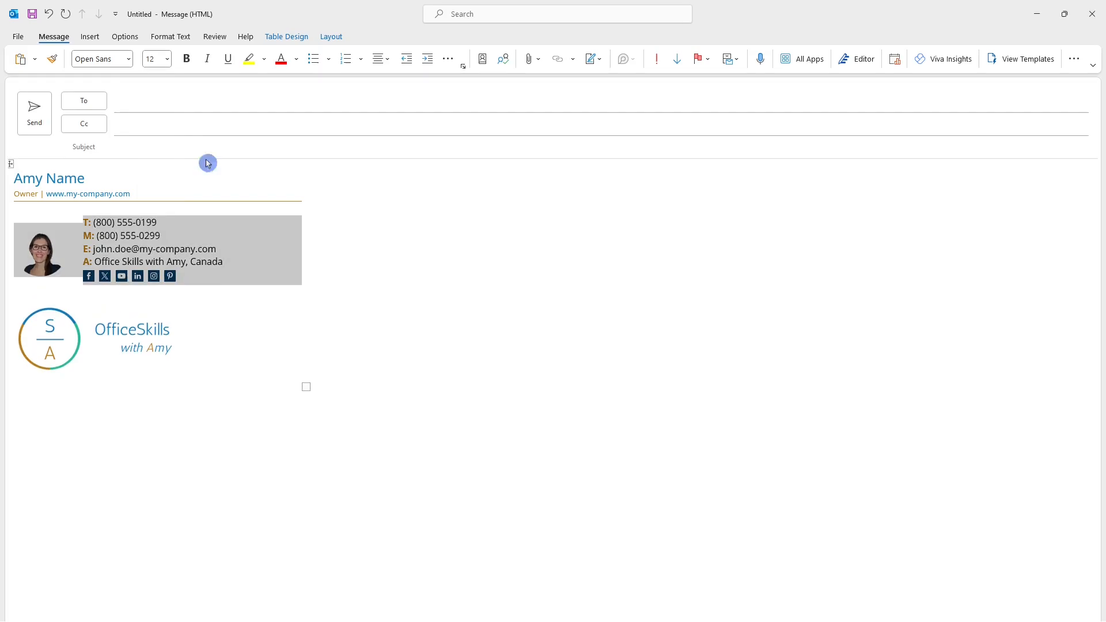
{"action": "left_click", "coordinate": [362, 327]}
Check the logo picture, and select and copy the complete signature table
{"action": "left_click", "coordinate": [172, 336]}
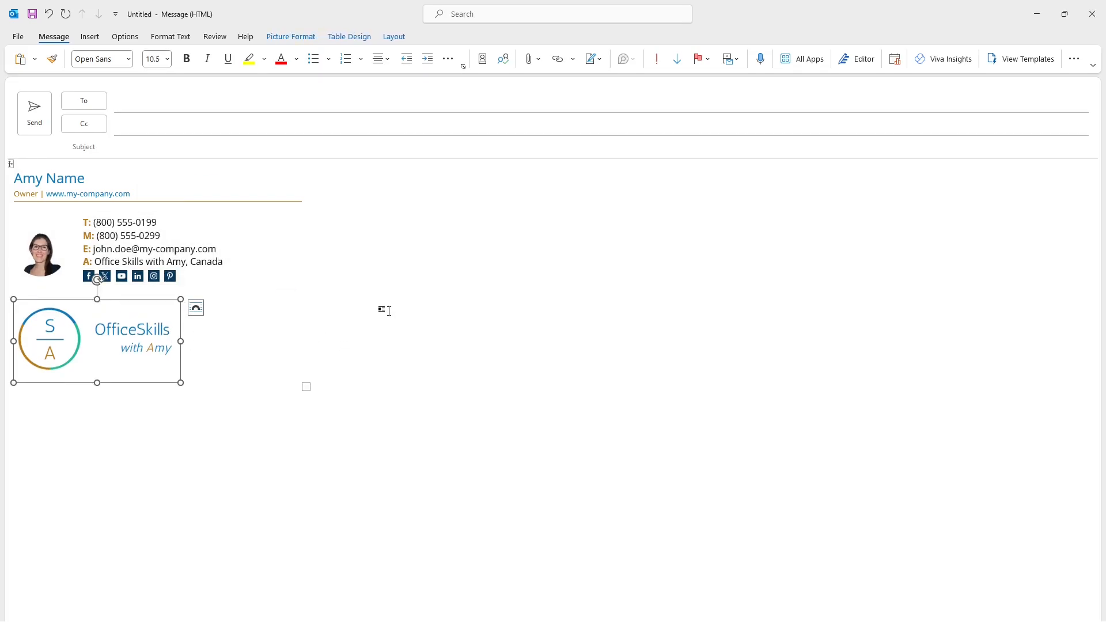
{"action": "left_click", "coordinate": [368, 319]}
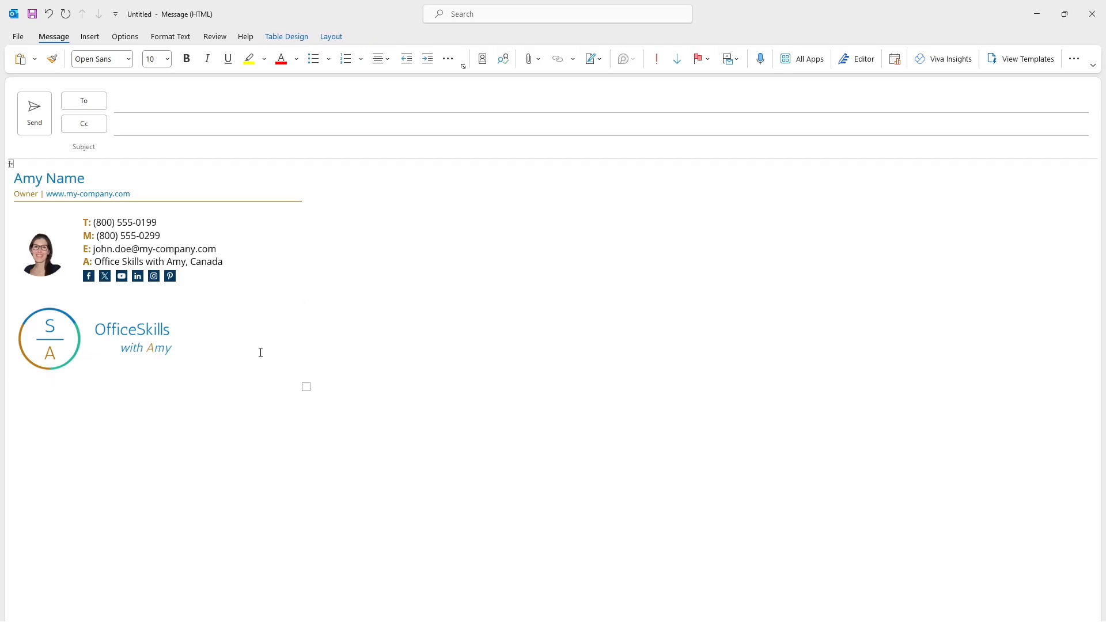
{"action": "left_click", "coordinate": [193, 426]}
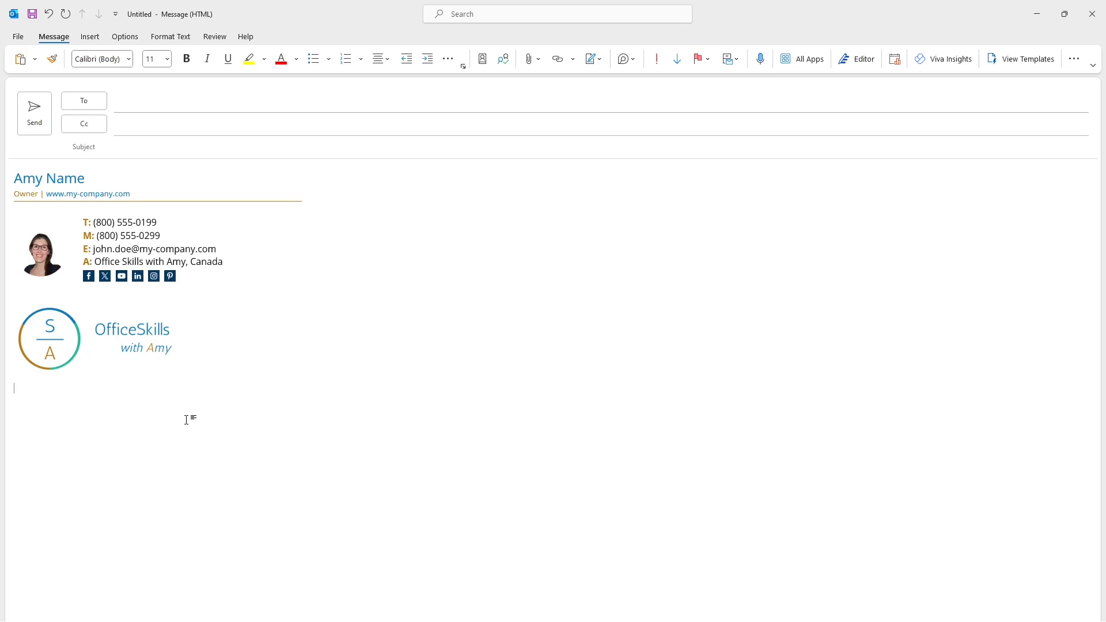
{"action": "left_click", "coordinate": [12, 165]}
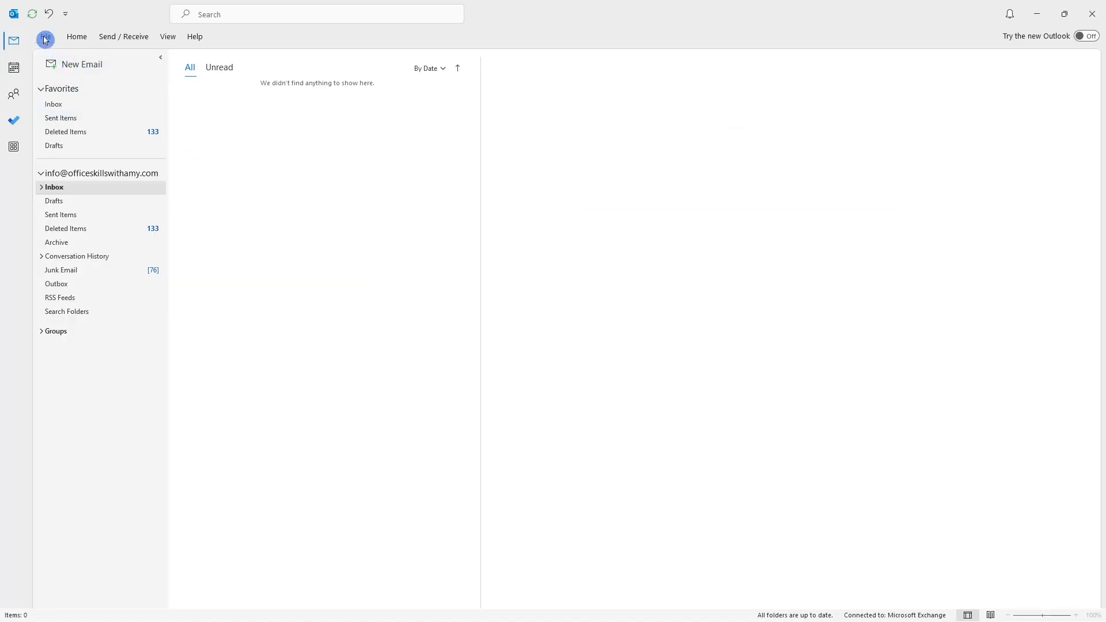
Create a new mail signature for the existing e-mail account, named with the owner's first name followed by "Generic"
{"action": "left_click", "coordinate": [45, 36]}
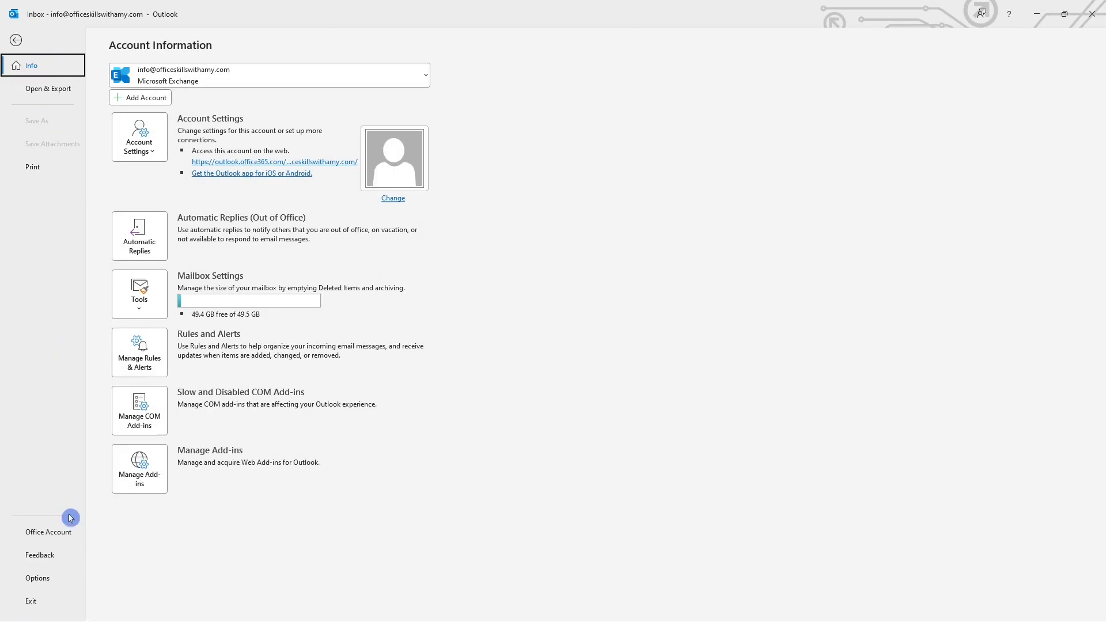
{"action": "left_click", "coordinate": [60, 584]}
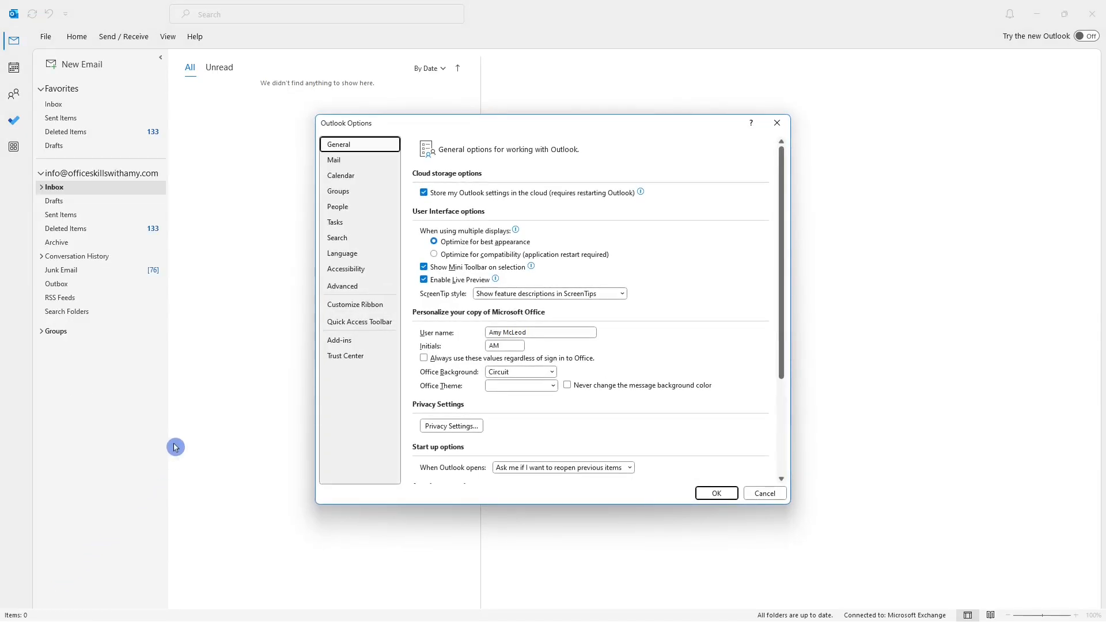
{"action": "left_click", "coordinate": [376, 161]}
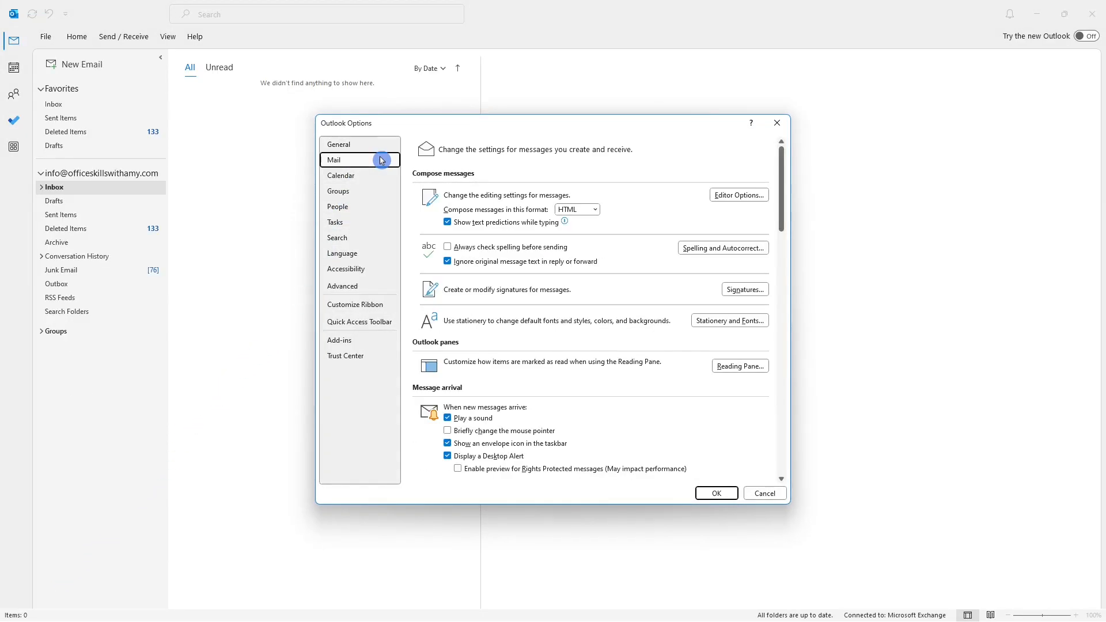
{"action": "left_click", "coordinate": [743, 289]}
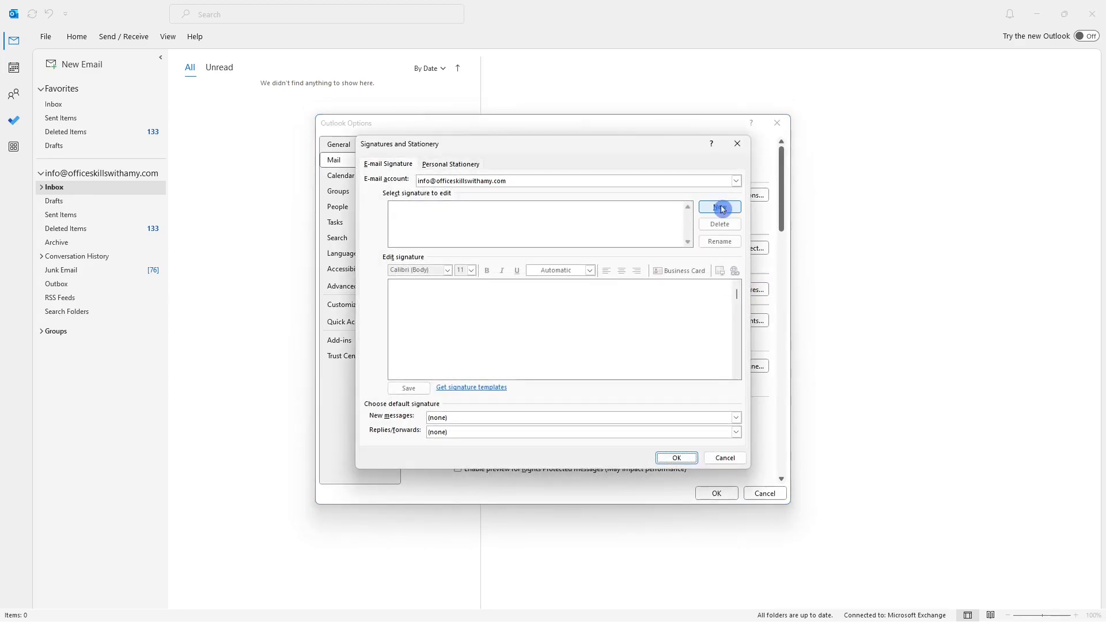
{"action": "left_click", "coordinate": [738, 182]}
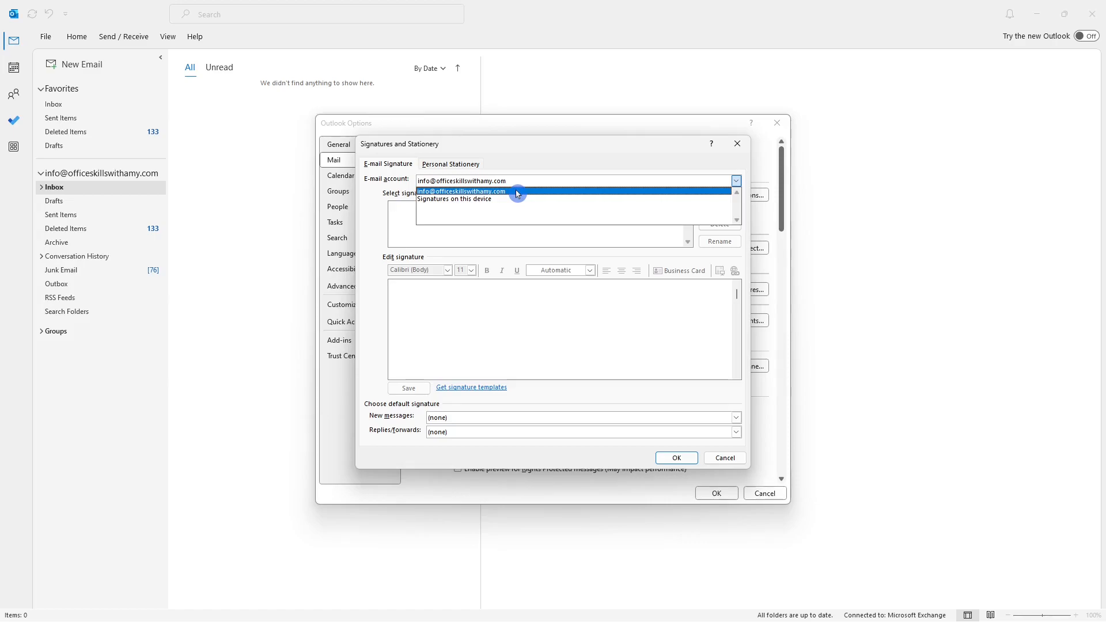
{"action": "left_click", "coordinate": [517, 194]}
{"action": "left_click", "coordinate": [718, 208]}
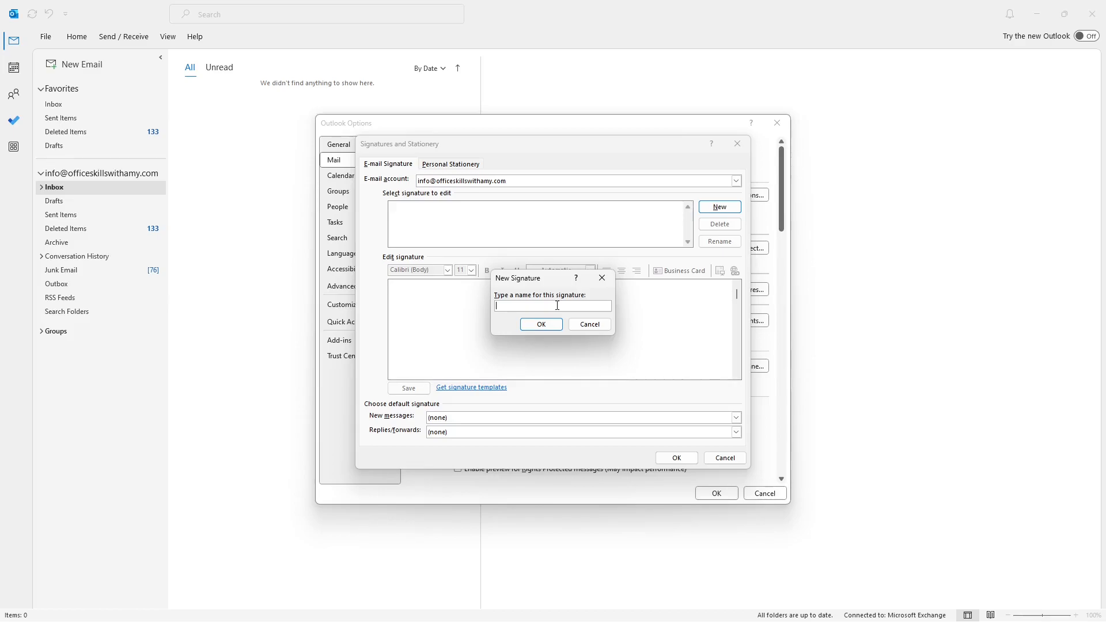
{"action": "type", "text": "eneric"}
{"action": "key", "text": "Return"}
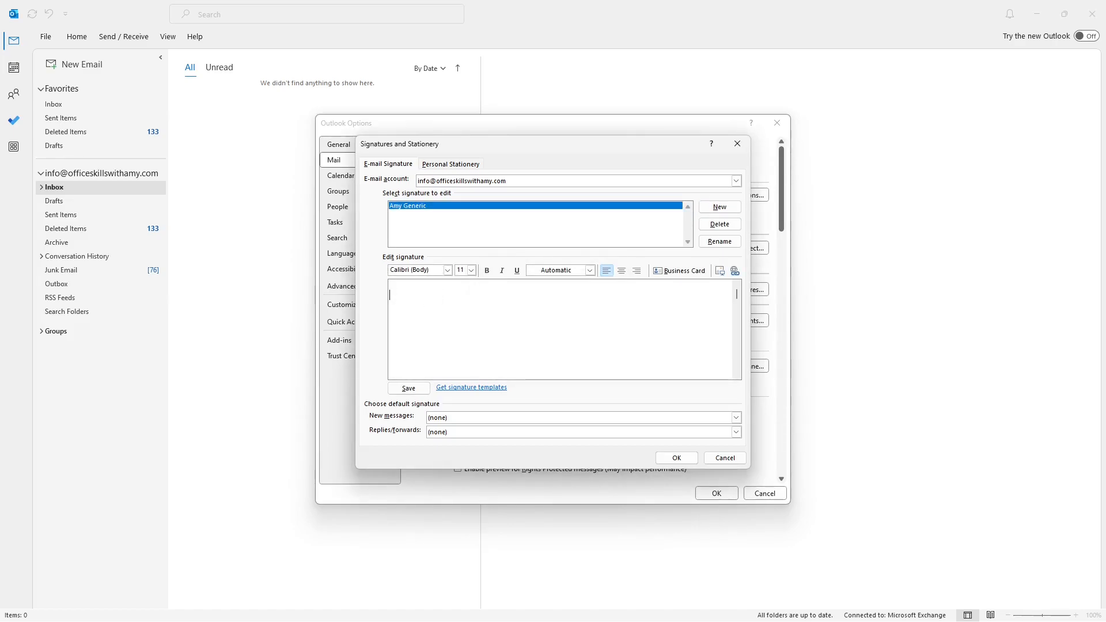
Paste the copied signature into the new signature and add the lines "You’re awesome!" and "Kindest regards," above the name
{"action": "left_click", "coordinate": [427, 301]}
{"action": "key", "text": "ctrl+v"}
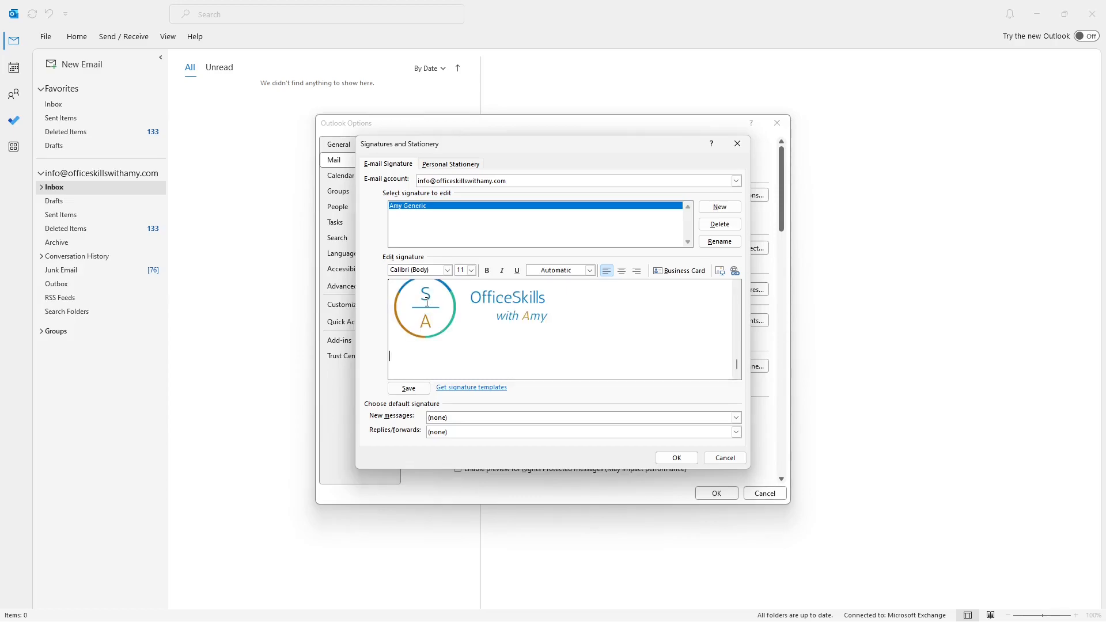
{"action": "key", "text": "Return"}
{"action": "left_click_drag", "start_coordinate": [737, 365], "coordinate": [740, 283]}
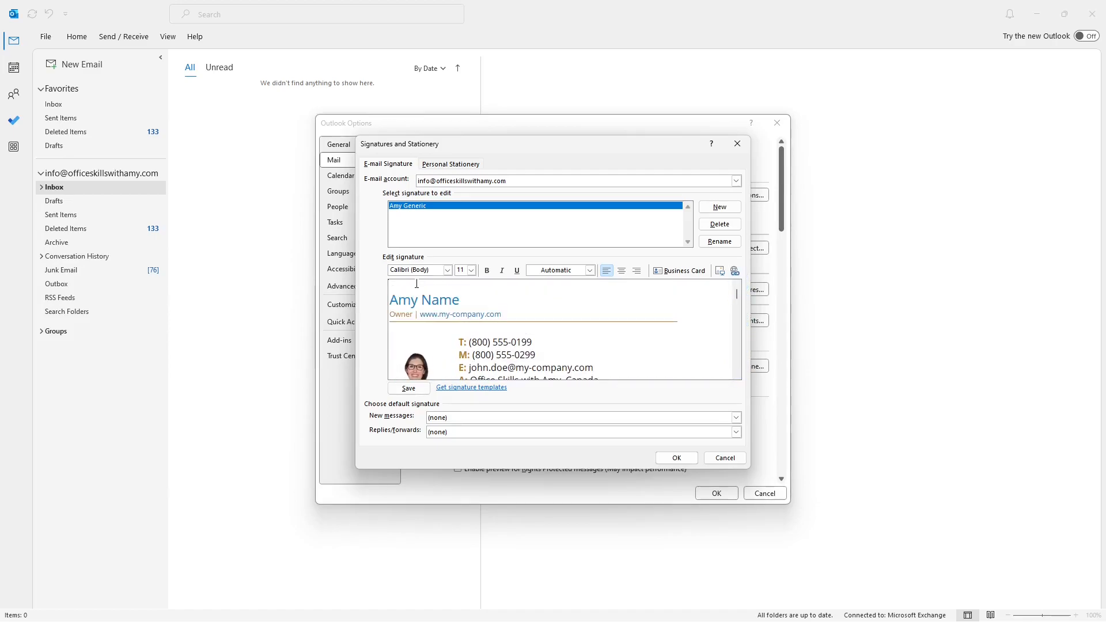
{"action": "key", "text": "Return"}
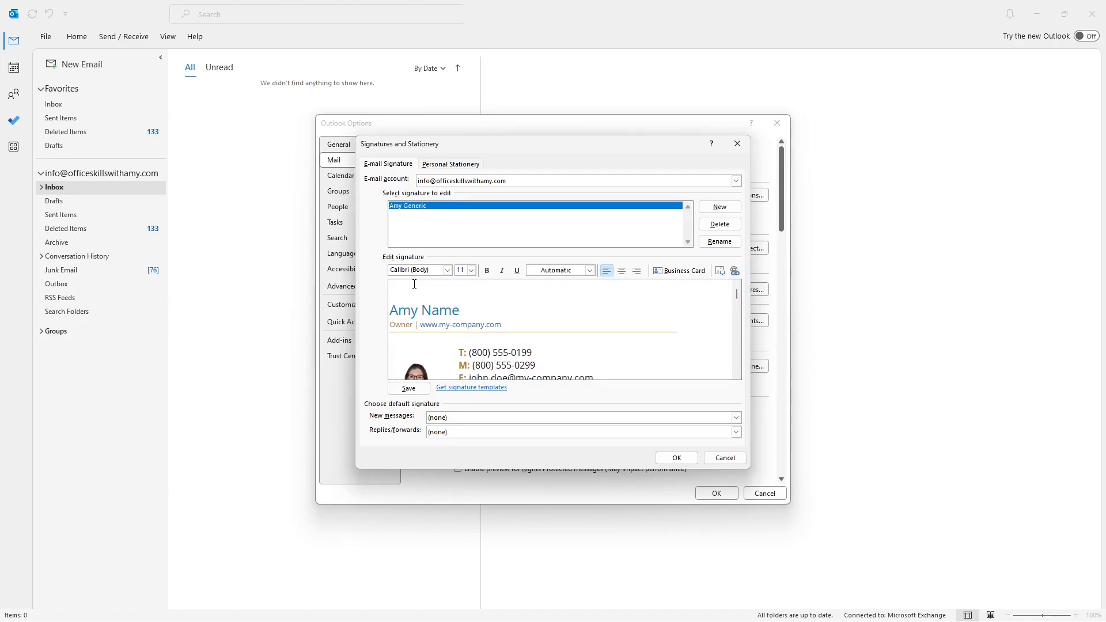
{"action": "type", "text": "You’re awesome!  Kindest regards,"}
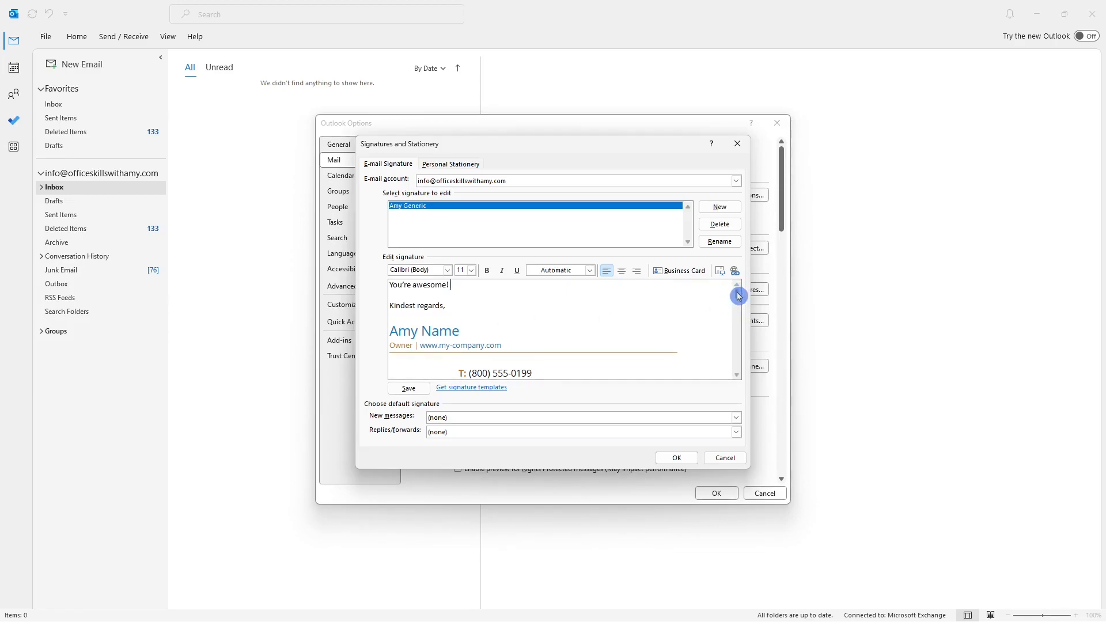
Change the font of the closing lines "You’re awesome!" and "Kindest regards," to Open Sans
{"action": "left_click_drag", "start_coordinate": [472, 306], "coordinate": [404, 285]}
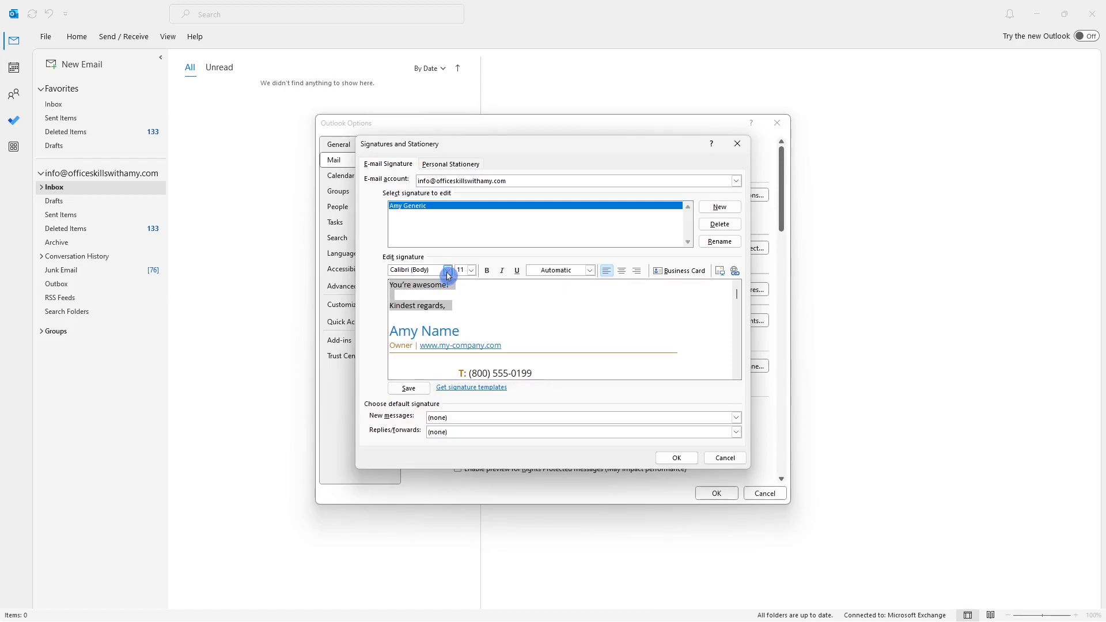
{"action": "left_click", "coordinate": [447, 271]}
{"action": "left_click", "coordinate": [440, 311]}
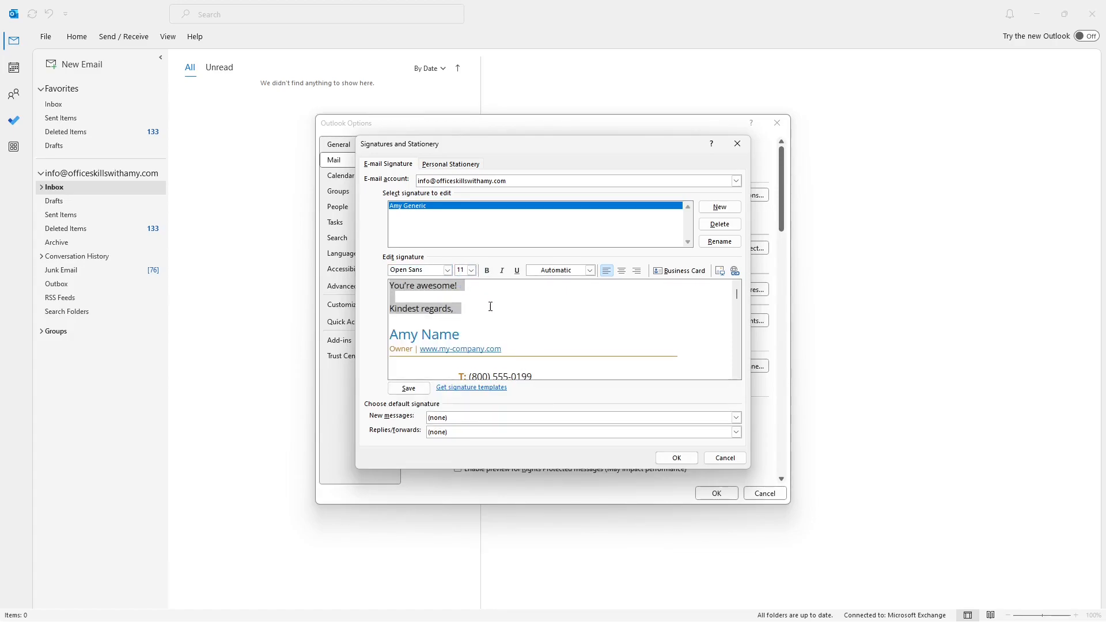
Give the two closing lines the custom text color #545454
{"action": "left_click", "coordinate": [590, 271]}
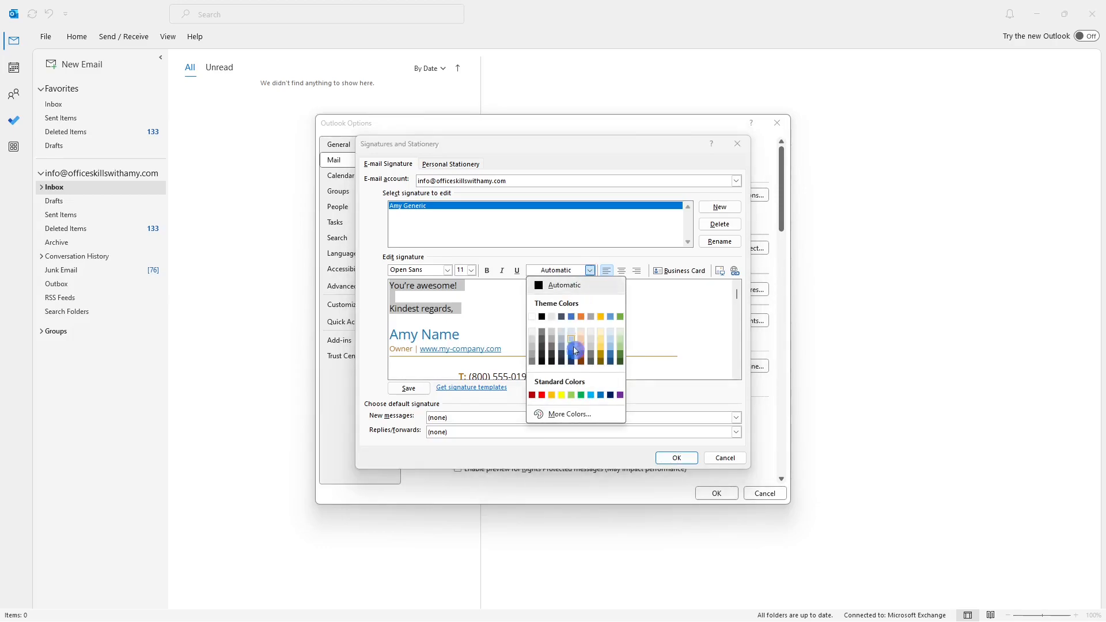
{"action": "left_click", "coordinate": [569, 415]}
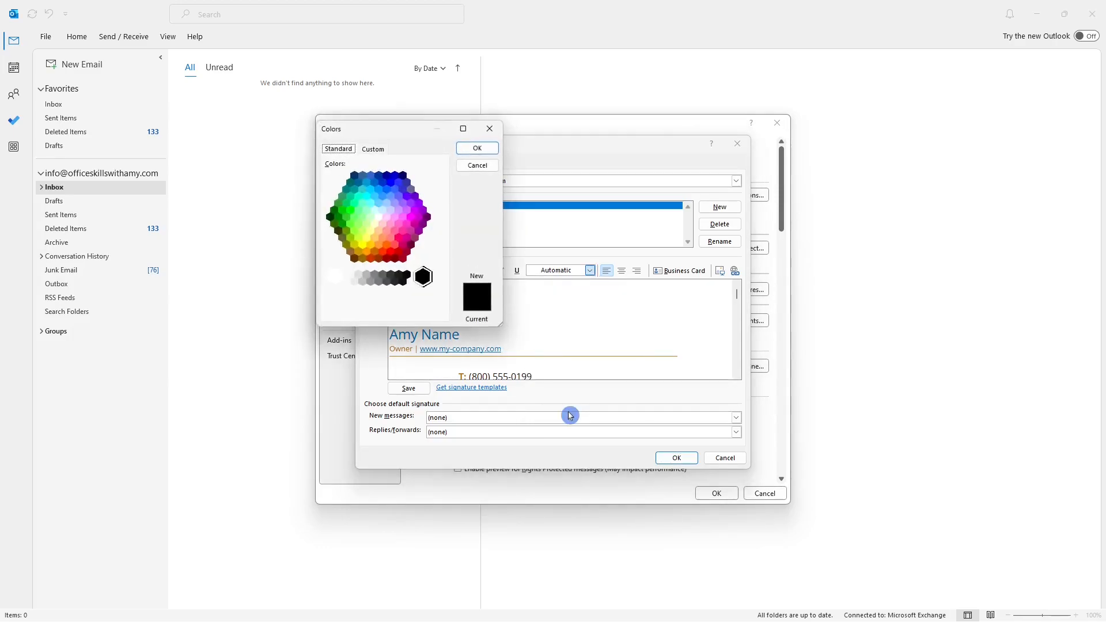
{"action": "left_click", "coordinate": [379, 150]}
{"action": "double_click", "coordinate": [382, 312]}
{"action": "type", "text": "5"}
{"action": "key", "text": "Tab"}
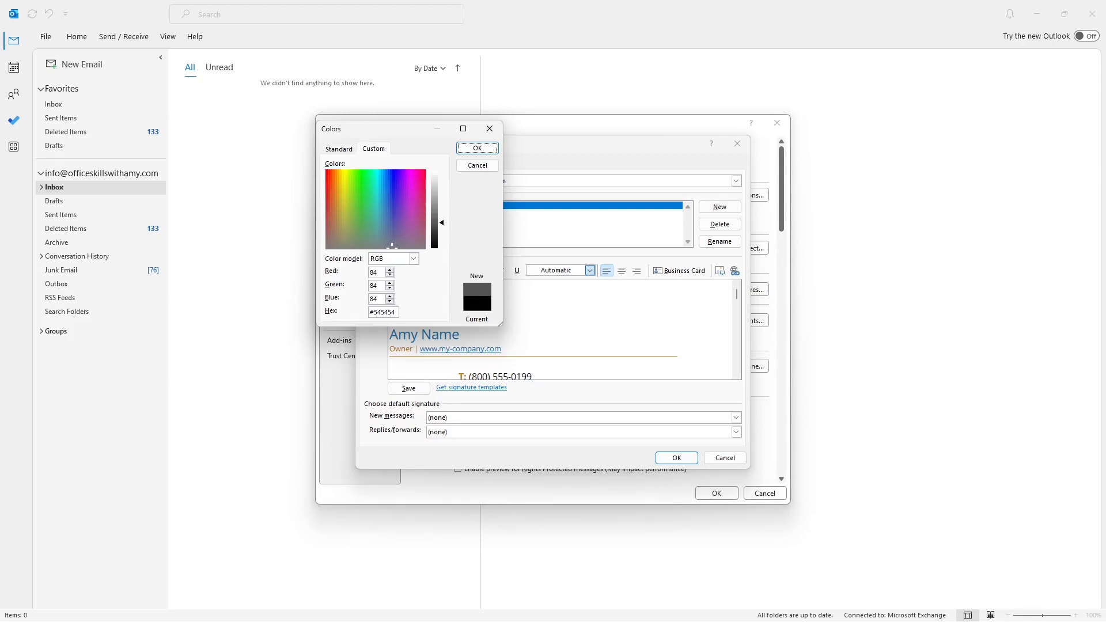
{"action": "left_click", "coordinate": [478, 148]}
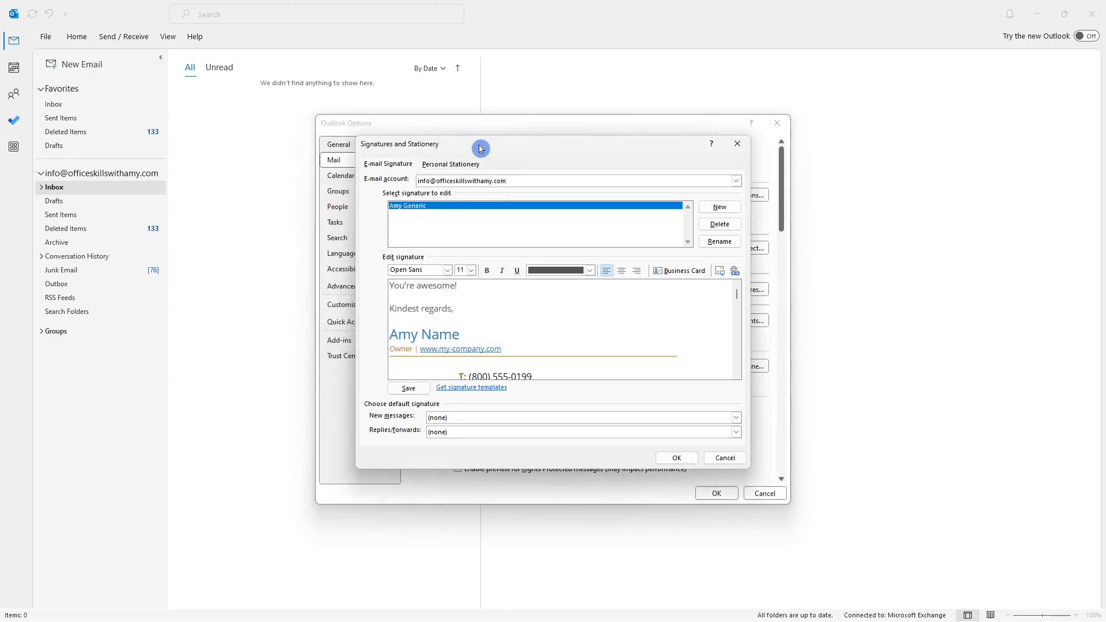
Make the new signature the default for both new messages and replies/forwards, and save the mail options
{"action": "left_click_drag", "start_coordinate": [735, 294], "coordinate": [740, 309]}
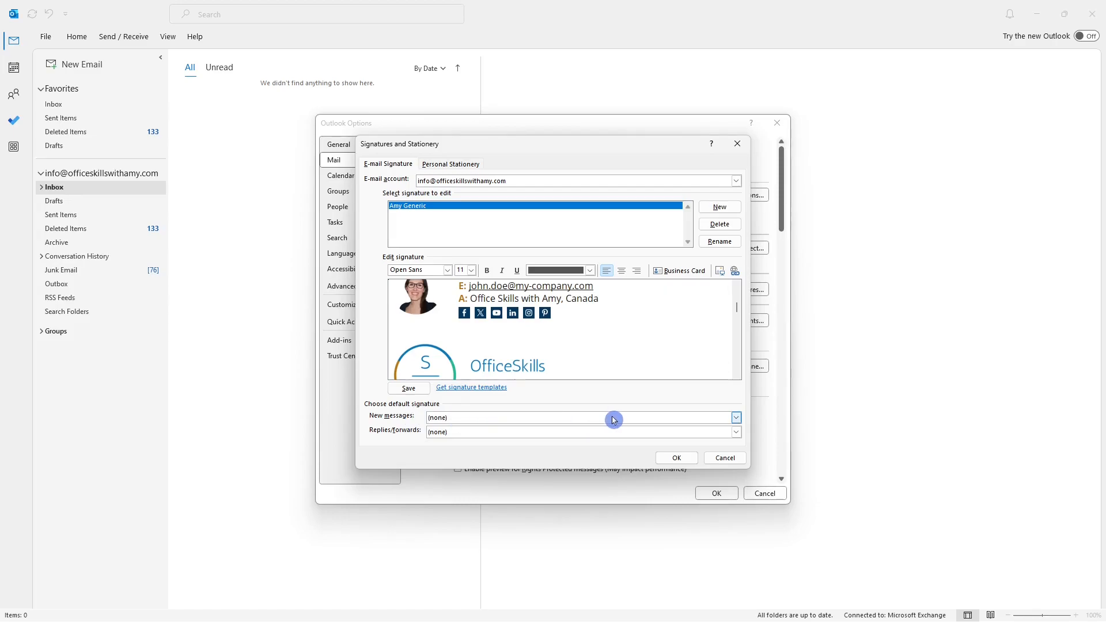
{"action": "left_click", "coordinate": [737, 418]}
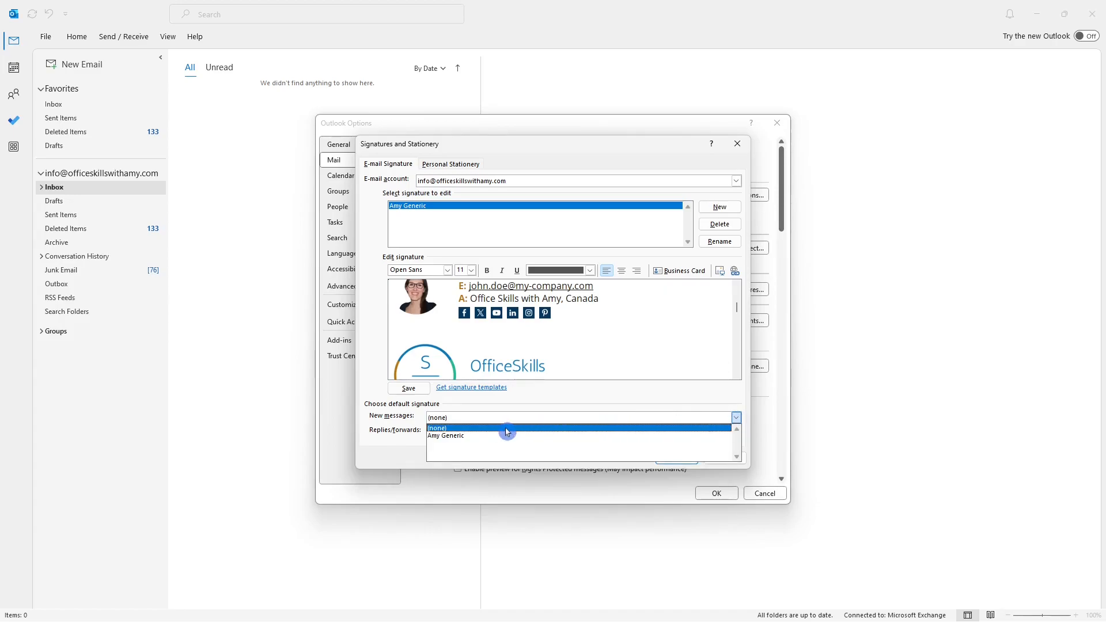
{"action": "left_click", "coordinate": [476, 436]}
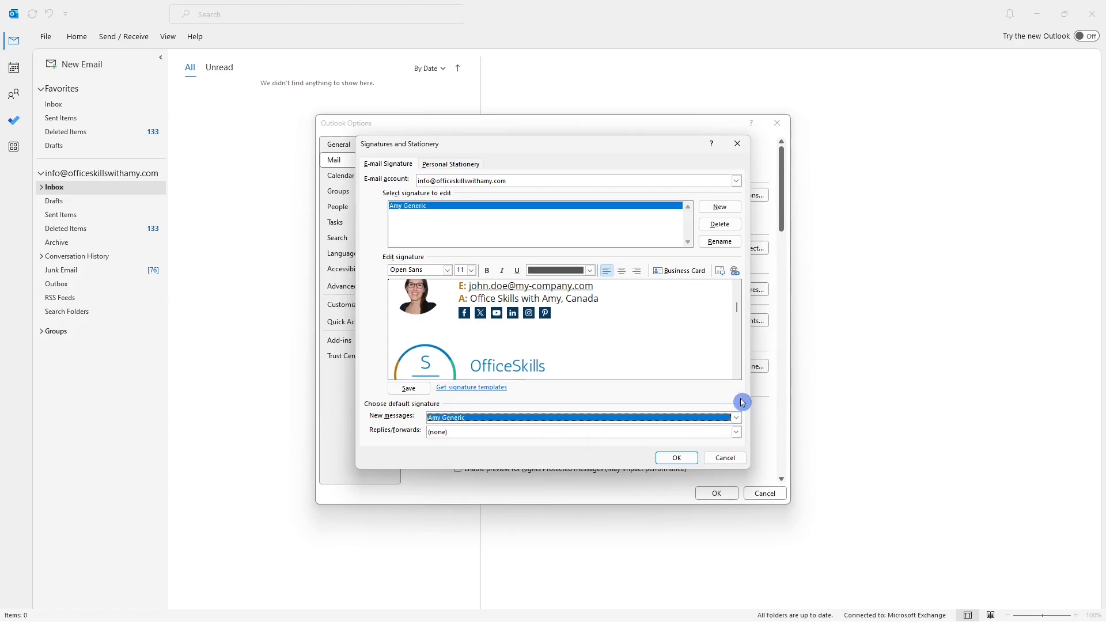
{"action": "left_click_drag", "start_coordinate": [739, 311], "coordinate": [739, 299]}
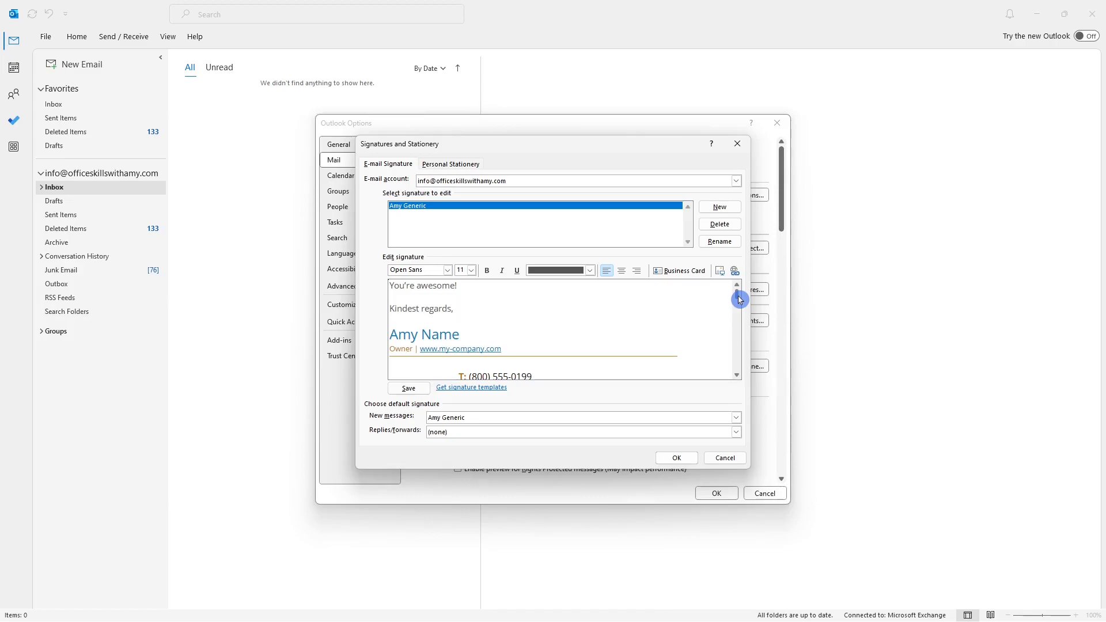
{"action": "left_click_drag", "start_coordinate": [740, 299], "coordinate": [740, 304]}
{"action": "left_click", "coordinate": [464, 432]}
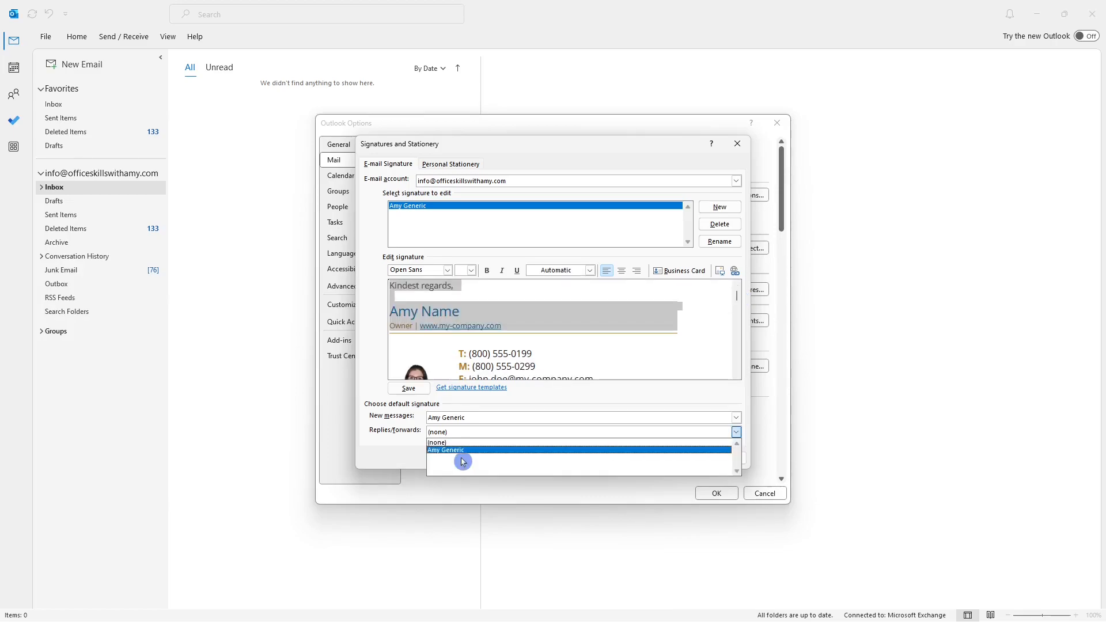
{"action": "left_click", "coordinate": [467, 454]}
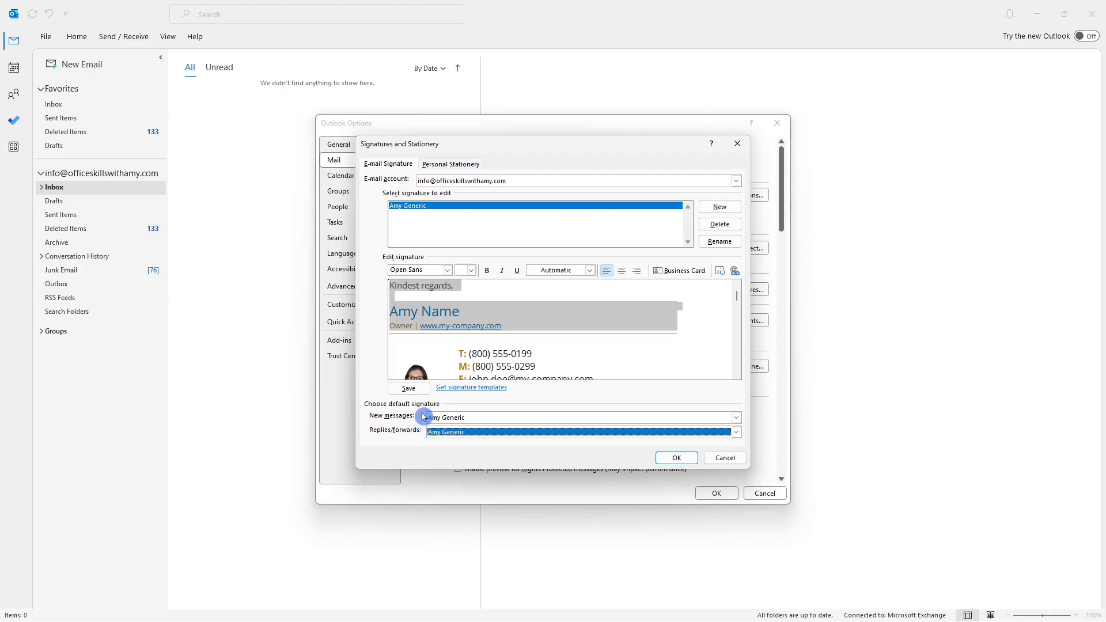
{"action": "left_click", "coordinate": [669, 458]}
{"action": "left_click", "coordinate": [715, 493]}
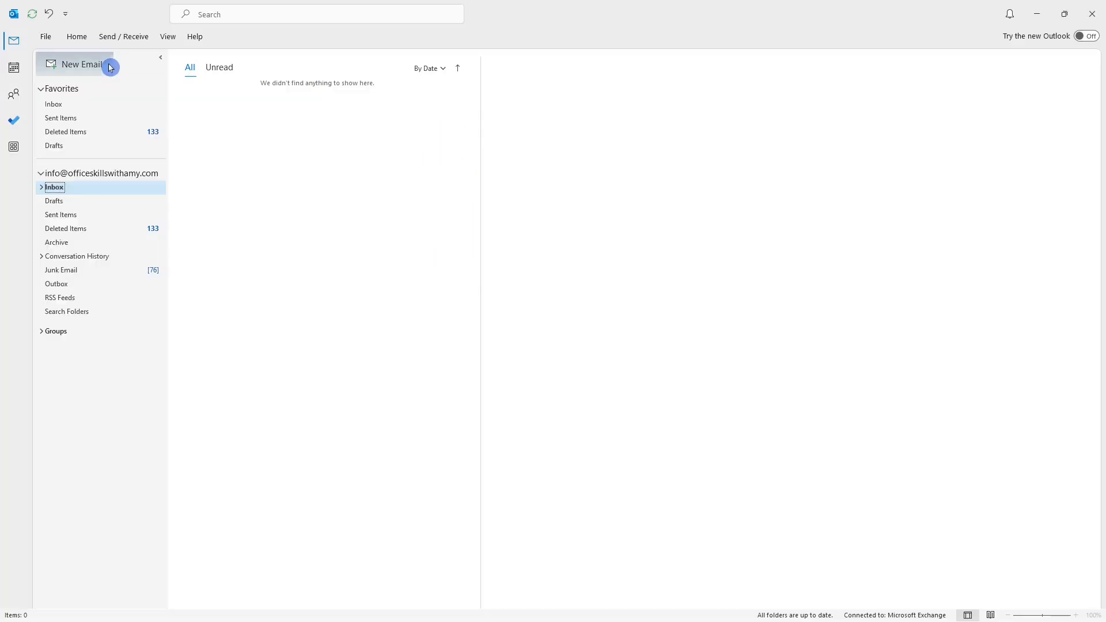
Send a test email with the subject "Test" to the own account and try the YouTube icon in the received message
{"action": "left_click", "coordinate": [110, 67]}
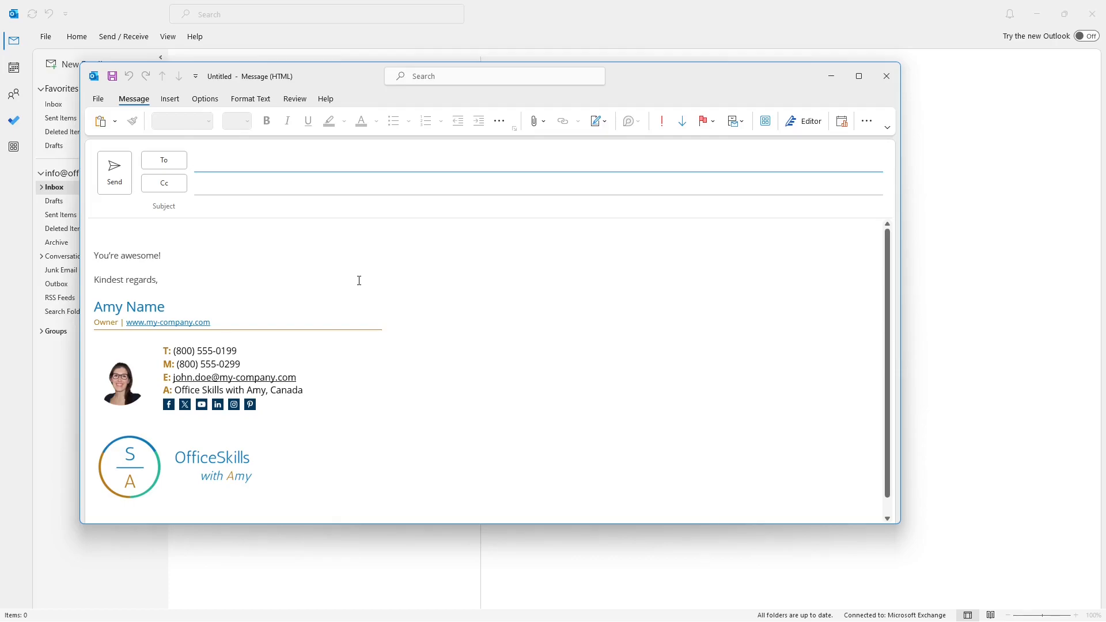
{"action": "type", "text": "info"}
{"action": "key", "text": "Return"}
{"action": "key", "text": "Tab"}
{"action": "key", "text": "Tab"}
{"action": "type", "text": "Test"}
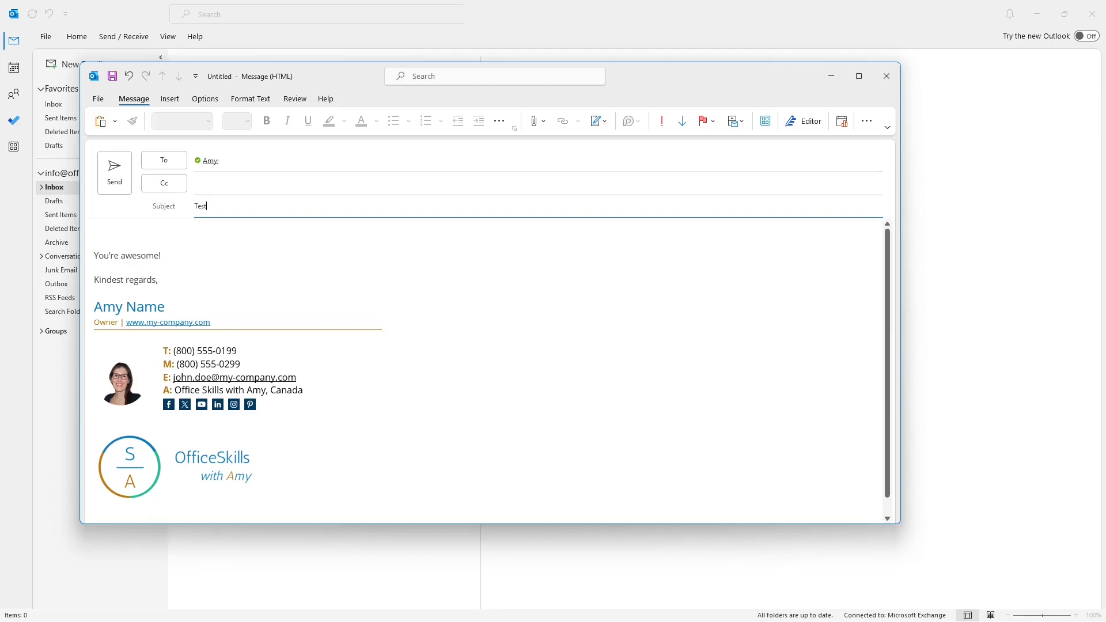
{"action": "left_click", "coordinate": [125, 169]}
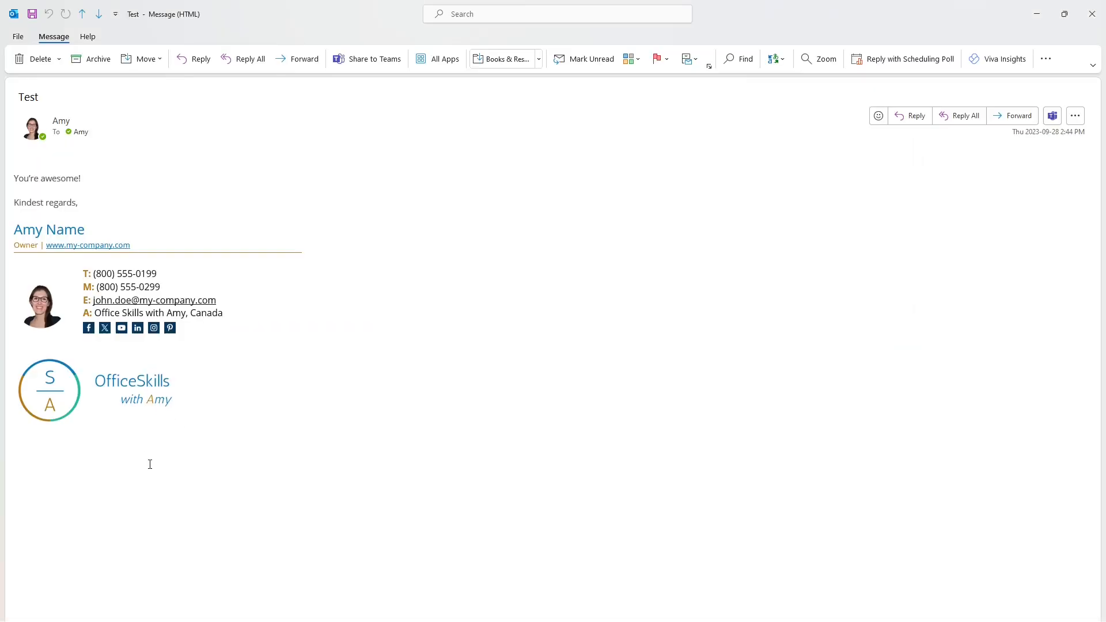
{"action": "left_click", "coordinate": [123, 329]}
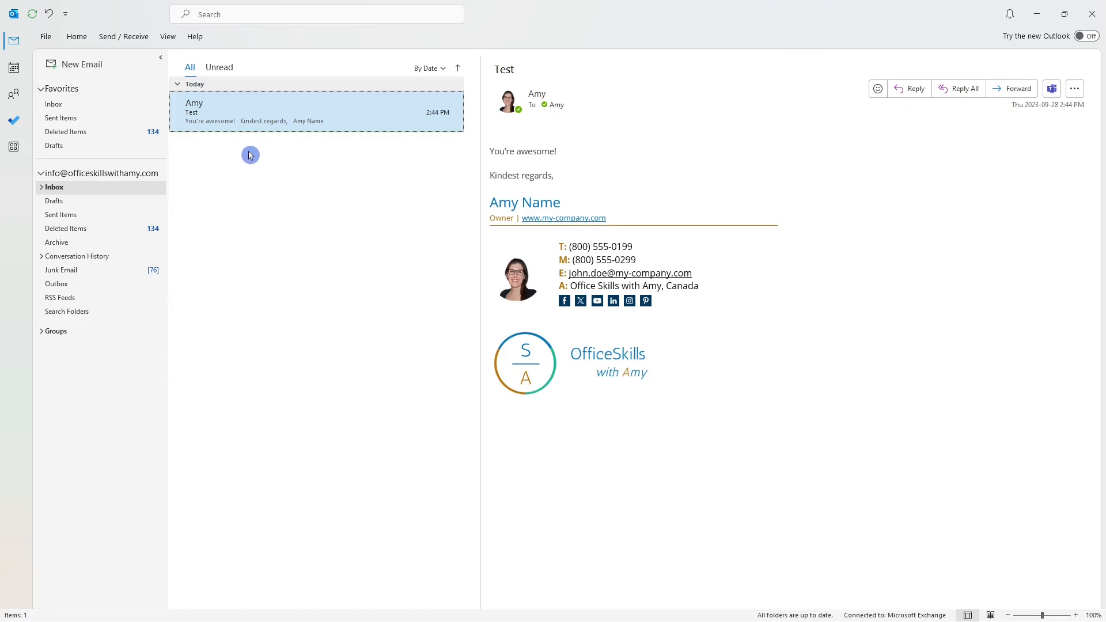
Switch the Office theme to Black and return to the inbox to view the test email
{"action": "left_click", "coordinate": [46, 36]}
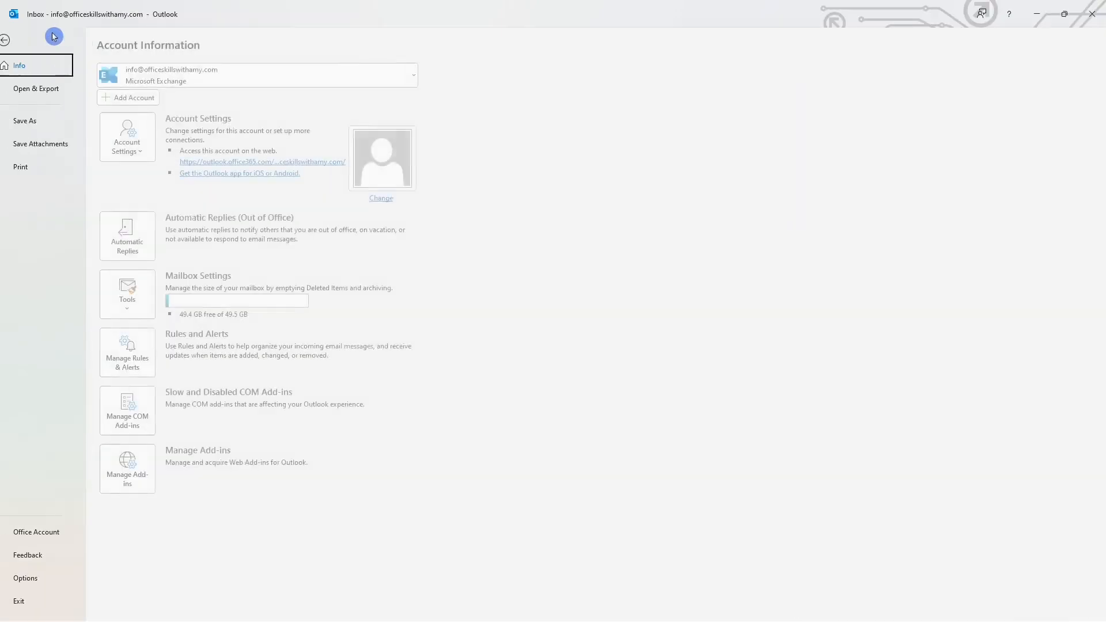
{"action": "left_click", "coordinate": [54, 536]}
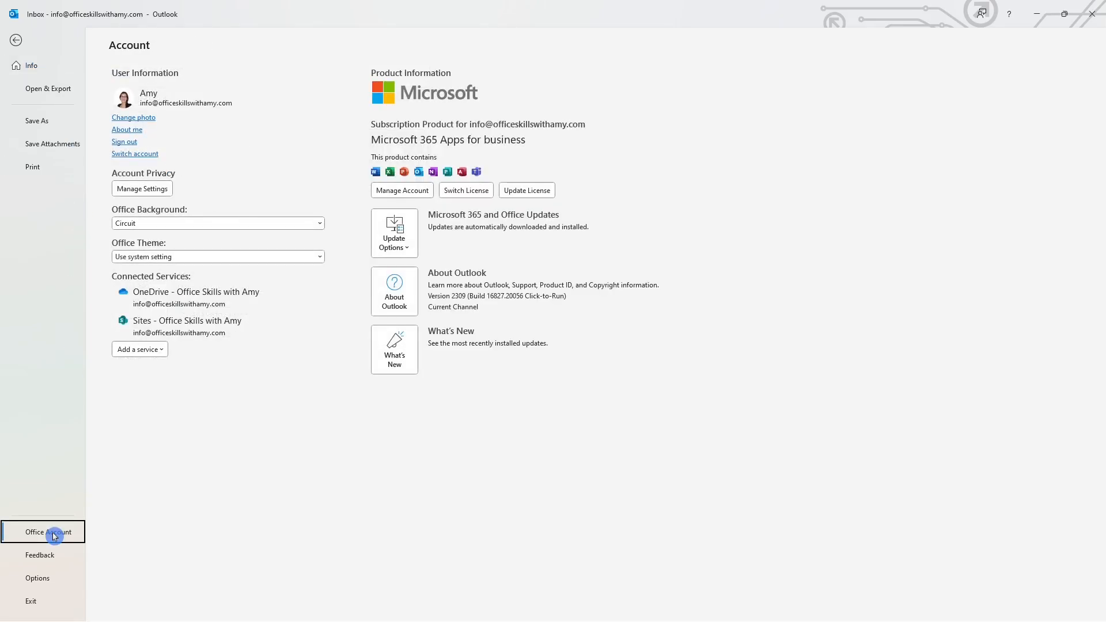
{"action": "left_click", "coordinate": [312, 260]}
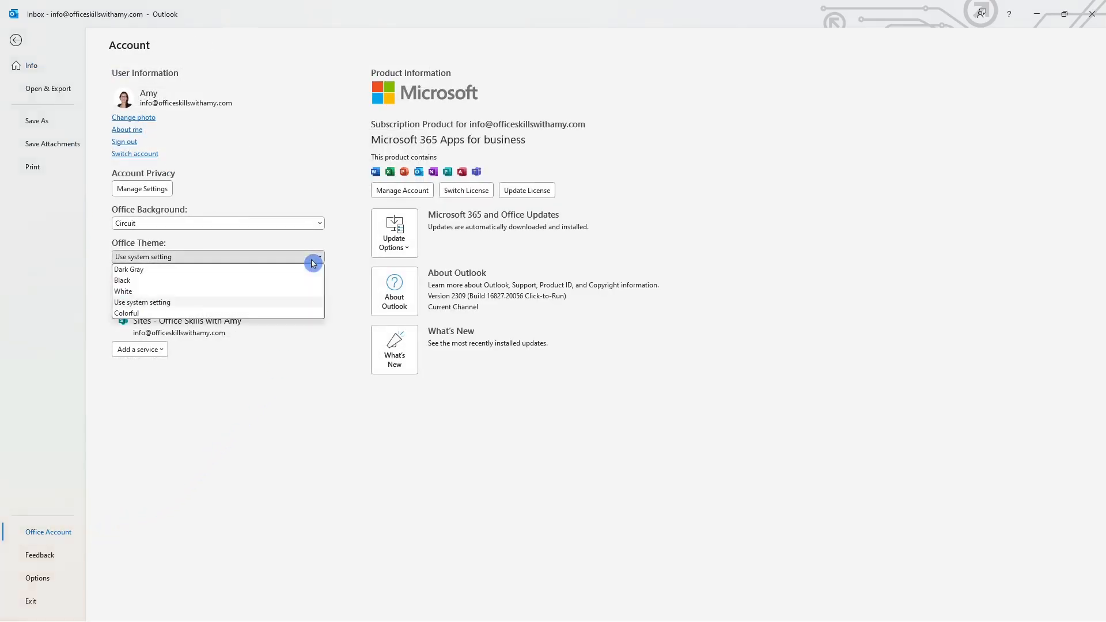
{"action": "left_click", "coordinate": [219, 280]}
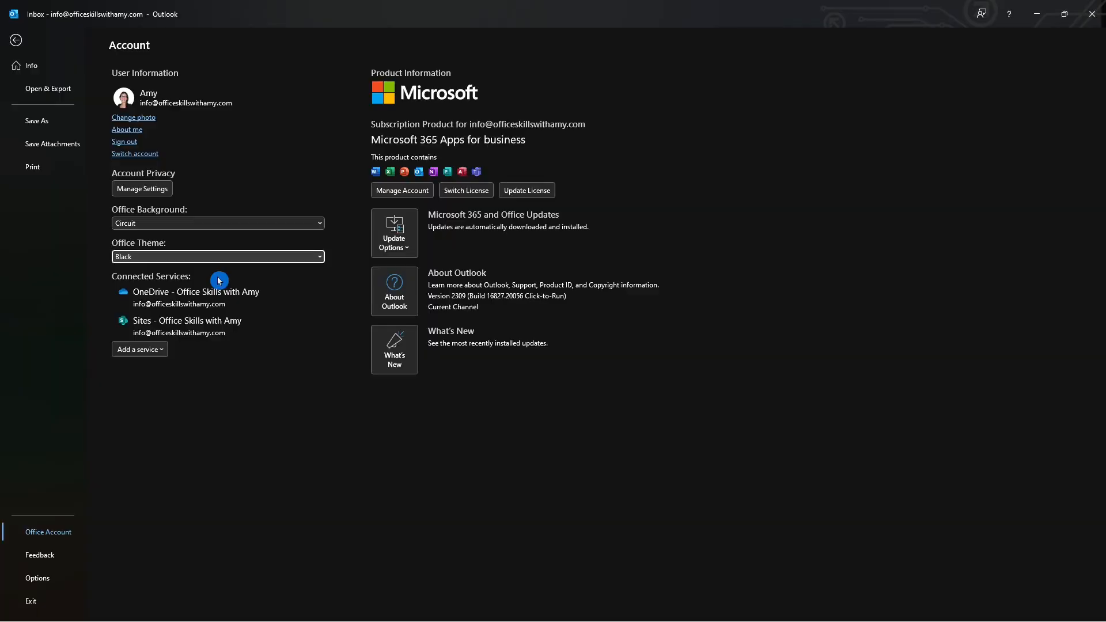
{"action": "left_click", "coordinate": [17, 40]}
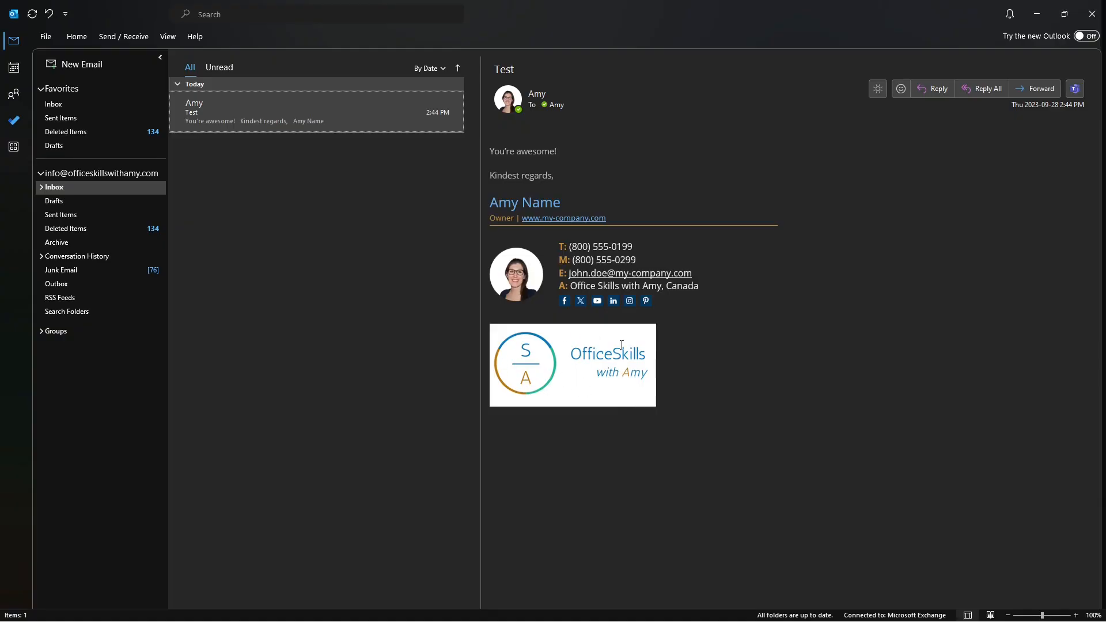
Reopen the signature for editing and delete the logo picture below the social icons
{"action": "left_click", "coordinate": [46, 37]}
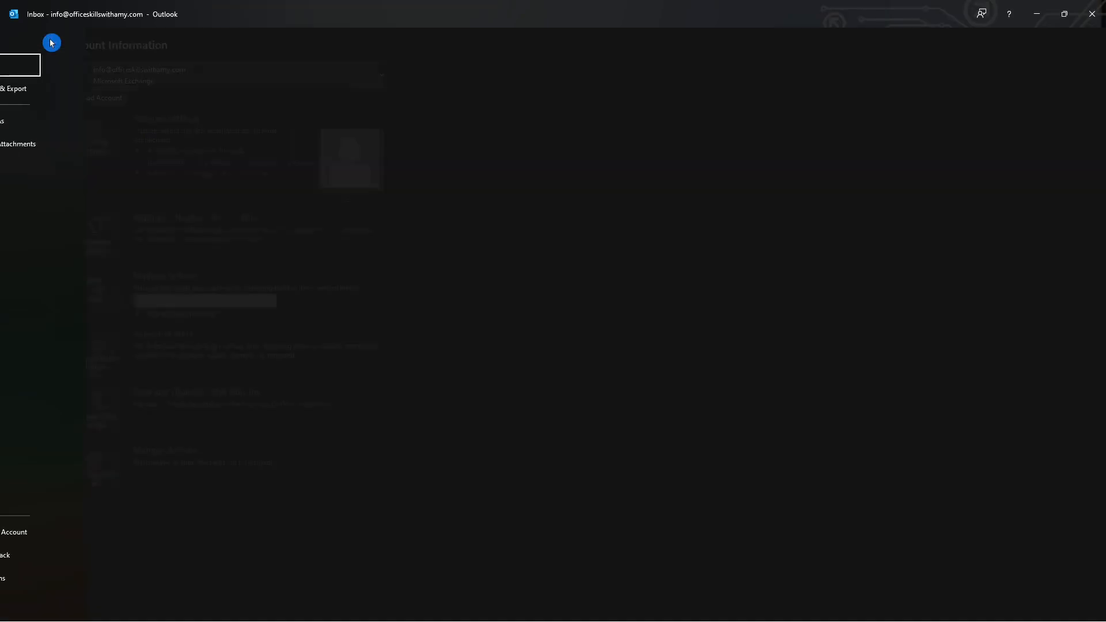
{"action": "left_click", "coordinate": [41, 579]}
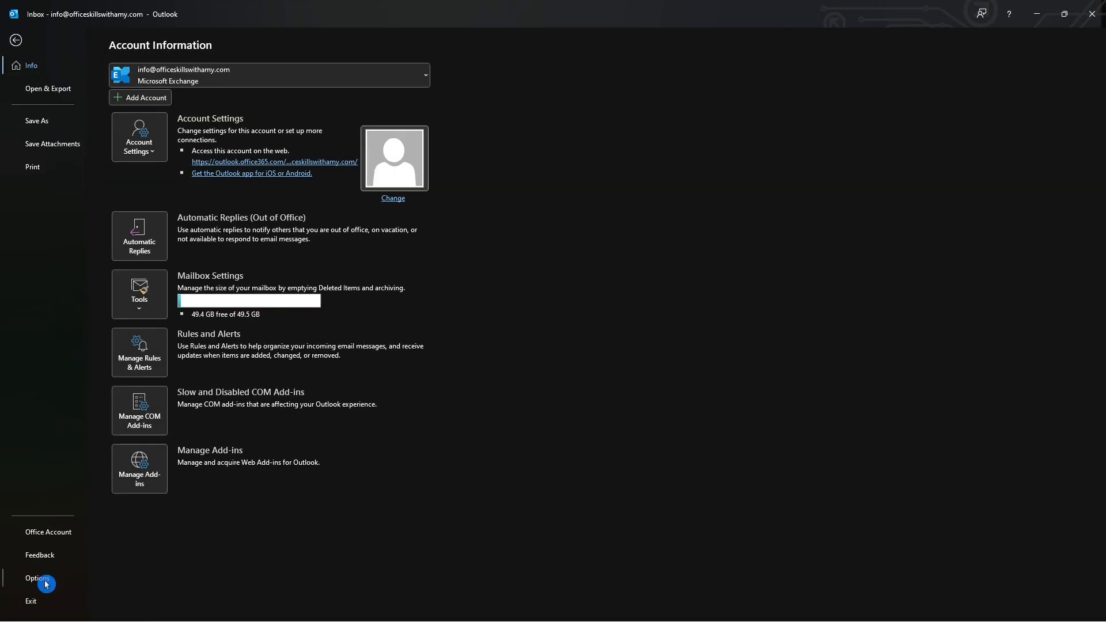
{"action": "left_click", "coordinate": [353, 159]}
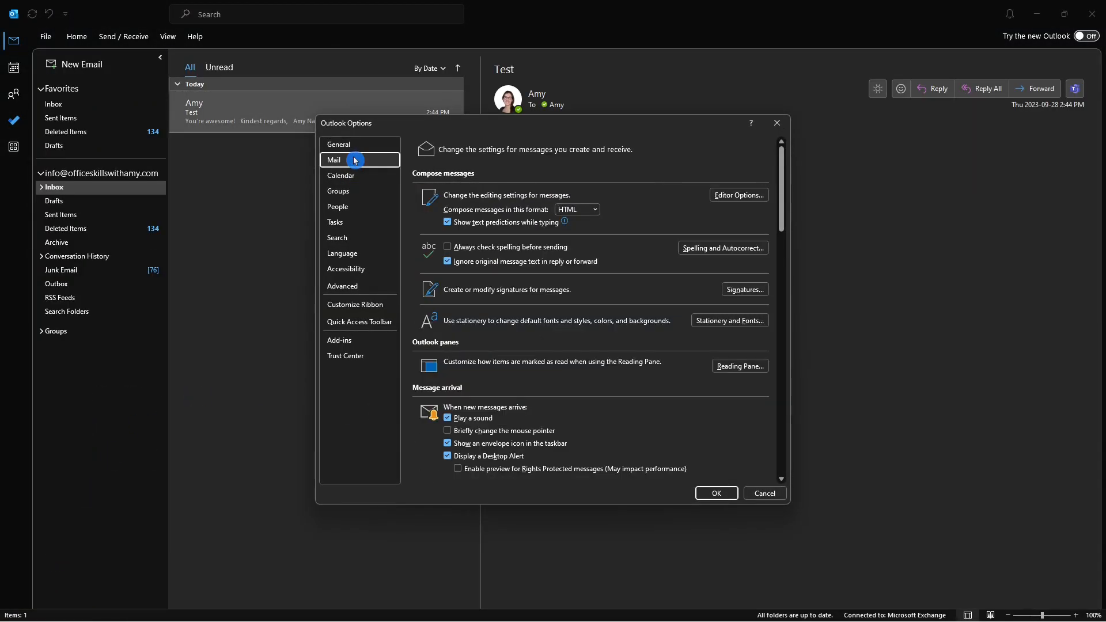
{"action": "left_click", "coordinate": [749, 298]}
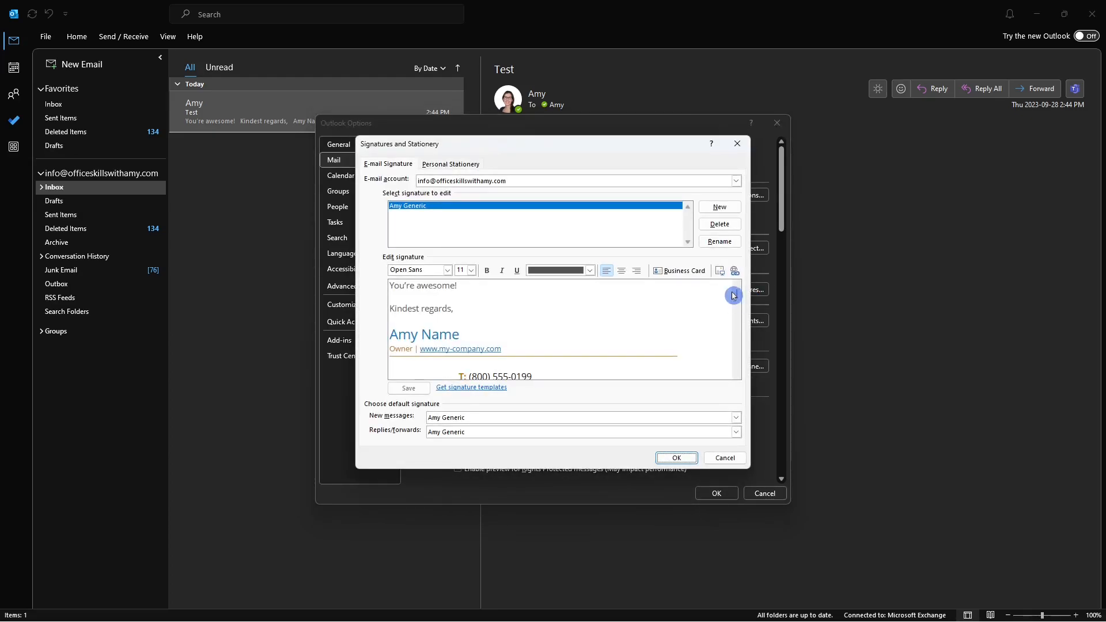
{"action": "scroll", "coordinate": [741, 301], "scroll_direction": "down", "scroll_amount": 3}
{"action": "scroll", "coordinate": [741, 301], "scroll_direction": "down", "scroll_amount": 3}
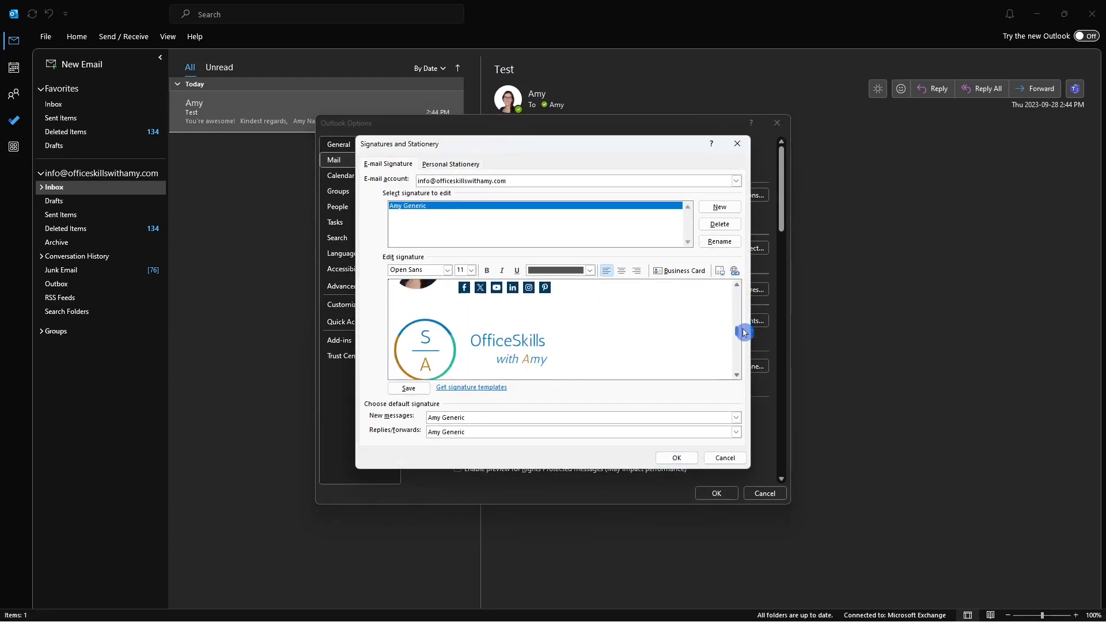
{"action": "left_click", "coordinate": [464, 338]}
{"action": "key", "text": "Delete"}
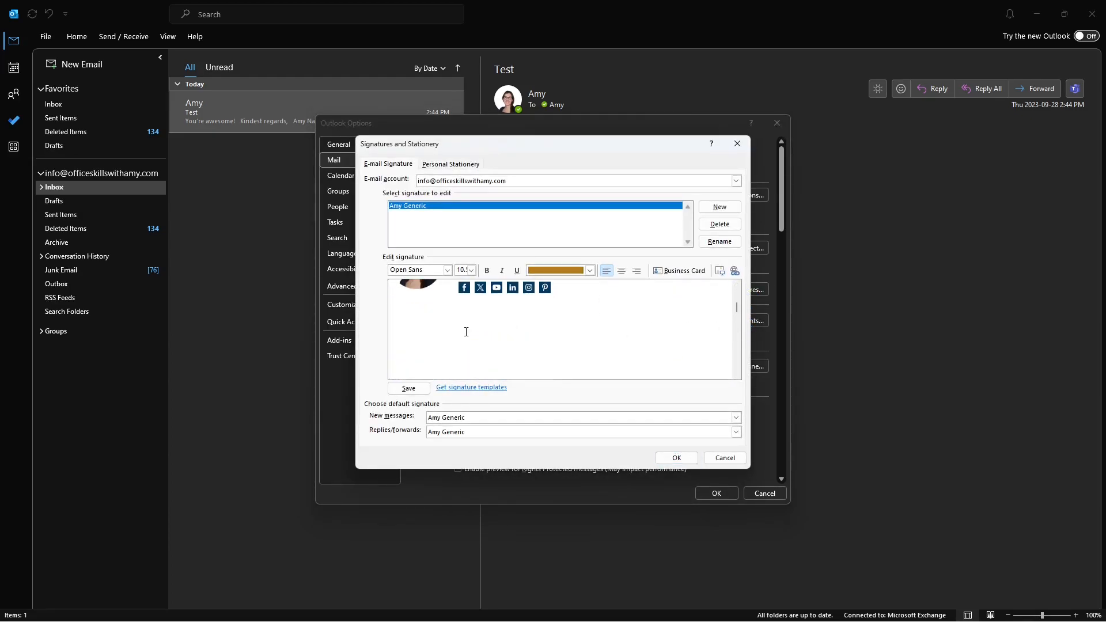
Insert the picture "Logo Transparent" from the Downloads folder in place of the deleted logo
{"action": "left_click", "coordinate": [720, 270]}
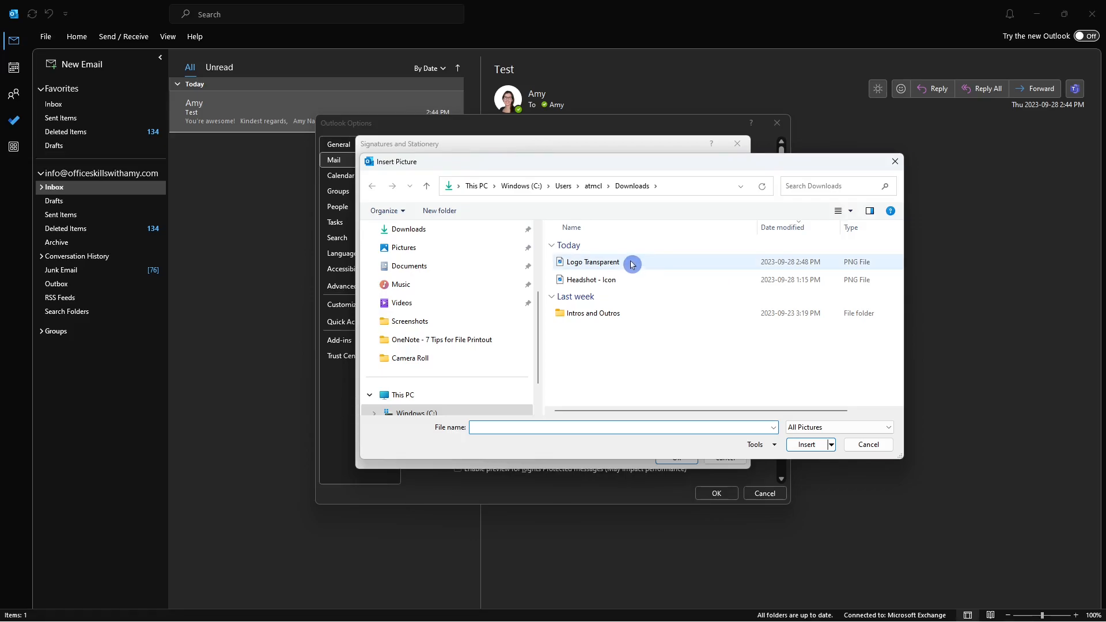
{"action": "left_click", "coordinate": [632, 263]}
{"action": "left_click", "coordinate": [806, 444]}
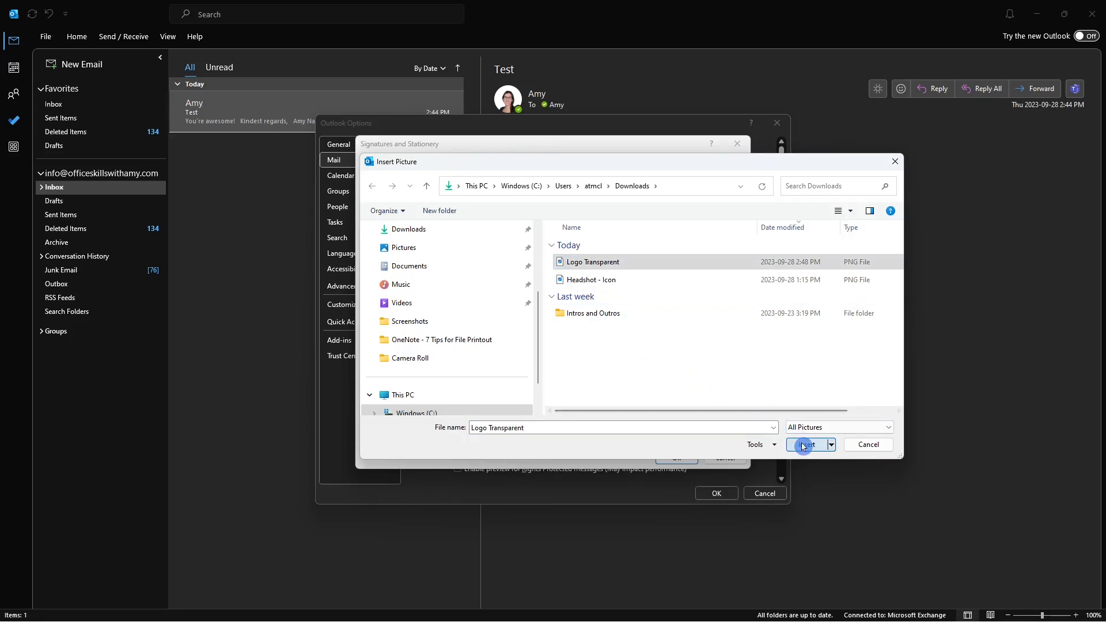
Scale the transparent logo to 80% with locked aspect ratio and save the signature and mail options
{"action": "left_click", "coordinate": [576, 348]}
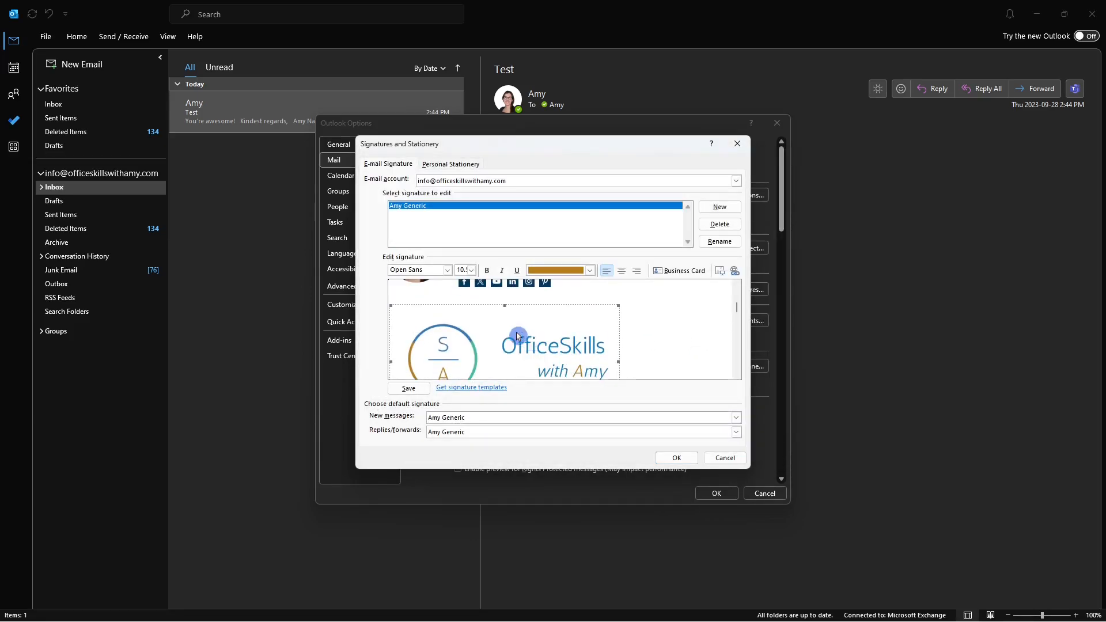
{"action": "mouse_move", "coordinate": [737, 309]}
{"action": "left_mouse_down"}
{"action": "mouse_move", "coordinate": [742, 326]}
{"action": "mouse_move", "coordinate": [731, 331]}
{"action": "left_mouse_up"}
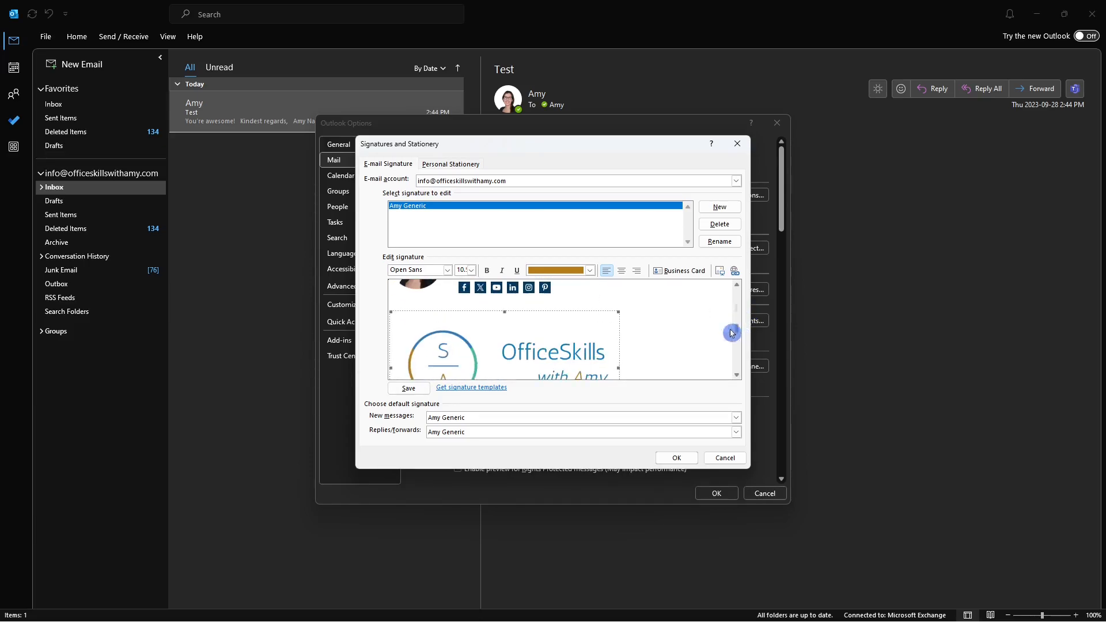
{"action": "right_click", "coordinate": [512, 325]}
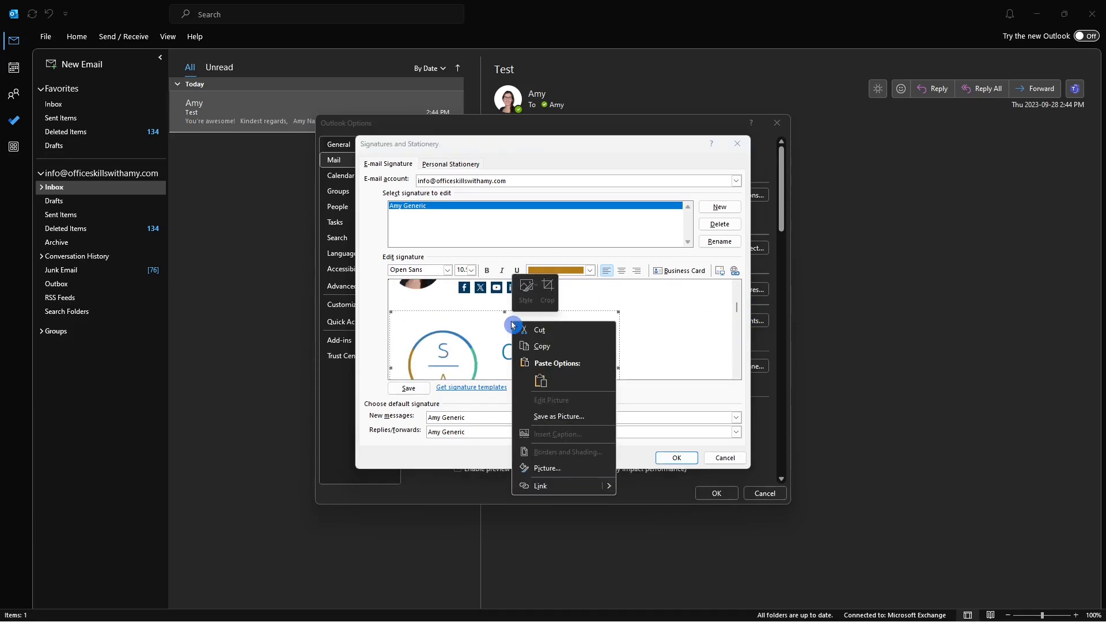
{"action": "left_click", "coordinate": [567, 471]}
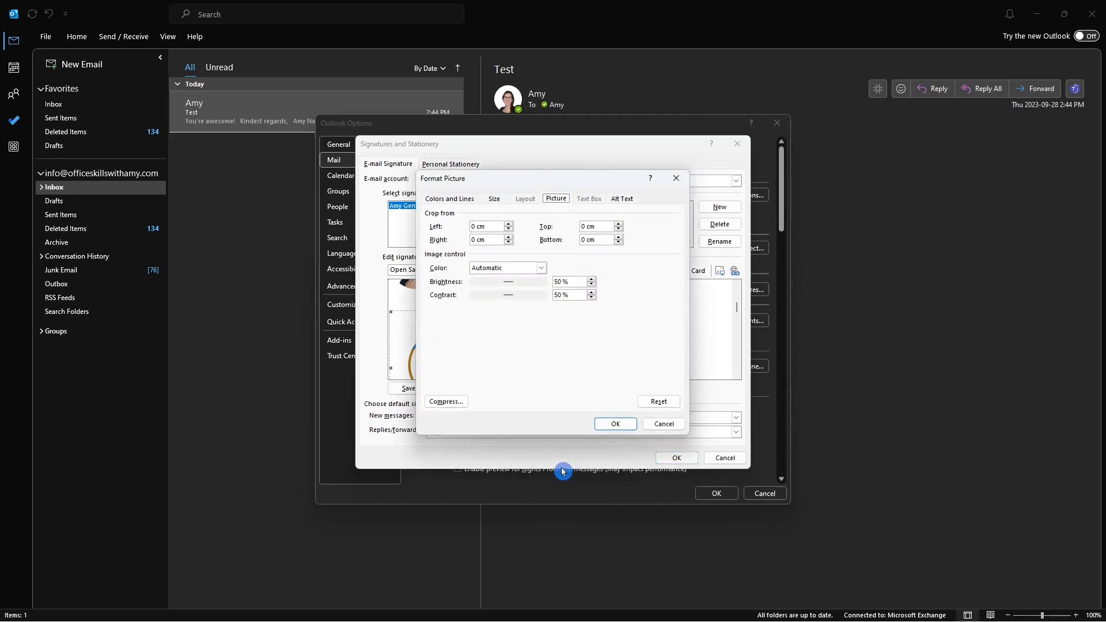
{"action": "left_click", "coordinate": [494, 199]}
{"action": "left_click", "coordinate": [453, 345]}
{"action": "type", "text": "80"}
{"action": "key", "text": "Tab"}
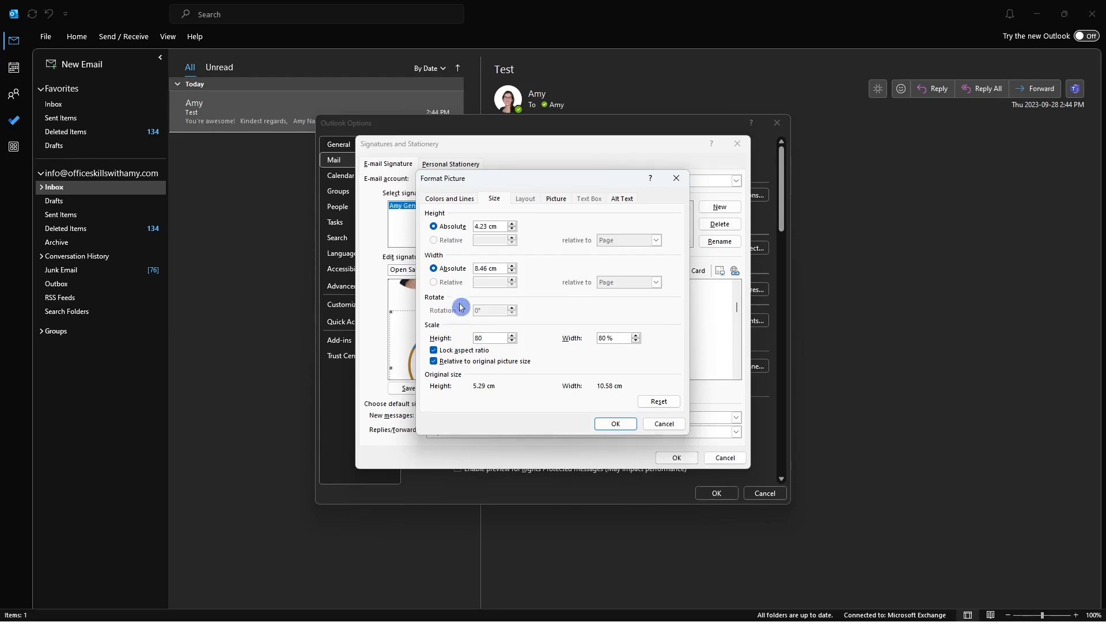
{"action": "left_click", "coordinate": [621, 427]}
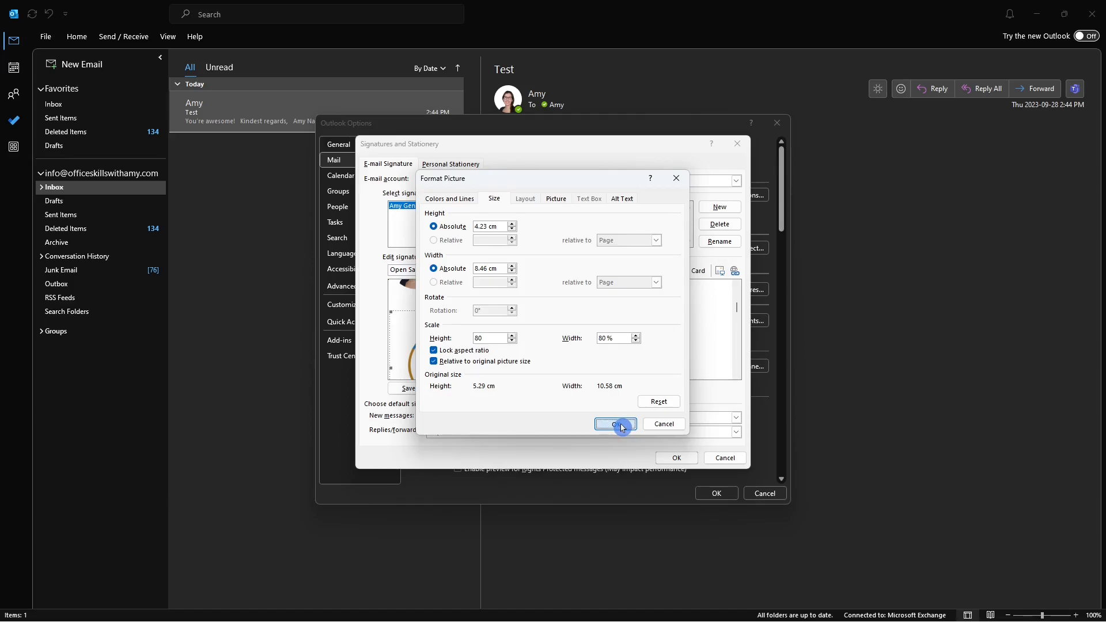
{"action": "left_click", "coordinate": [669, 458]}
{"action": "left_click", "coordinate": [716, 494]}
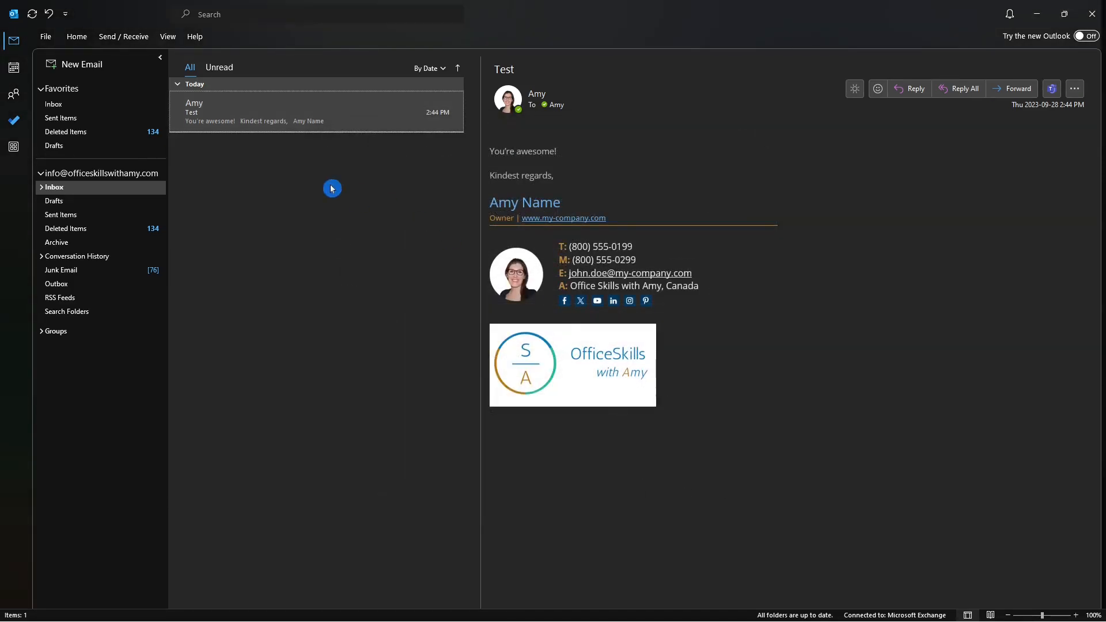
Compose a new test email to the own account with the subject "Test 2"
{"action": "left_click", "coordinate": [99, 69]}
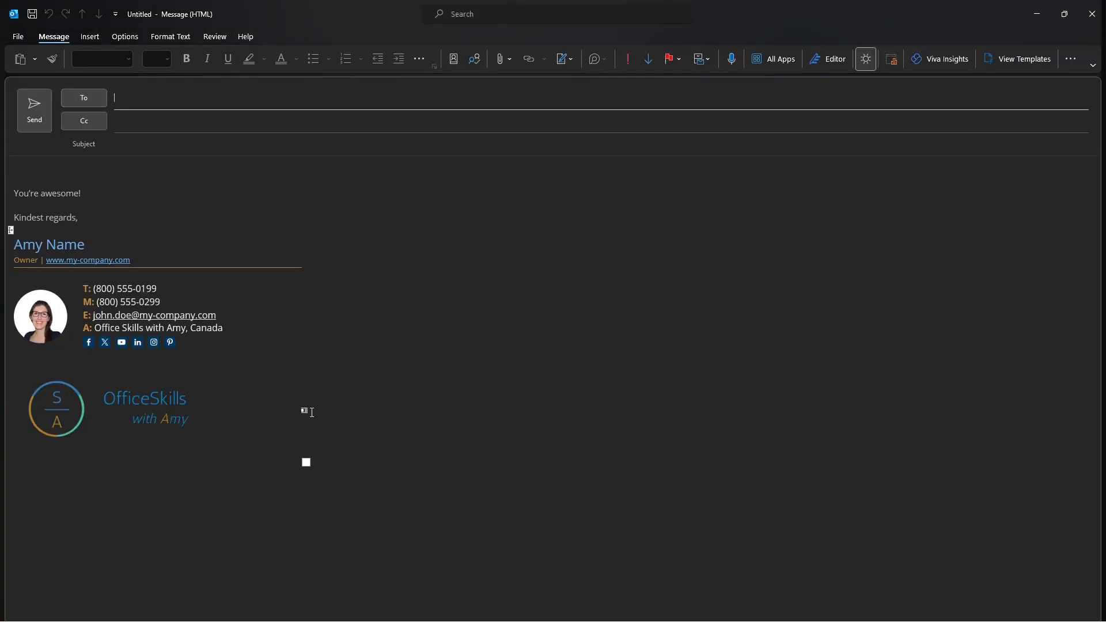
{"action": "type", "text": "Amy"}
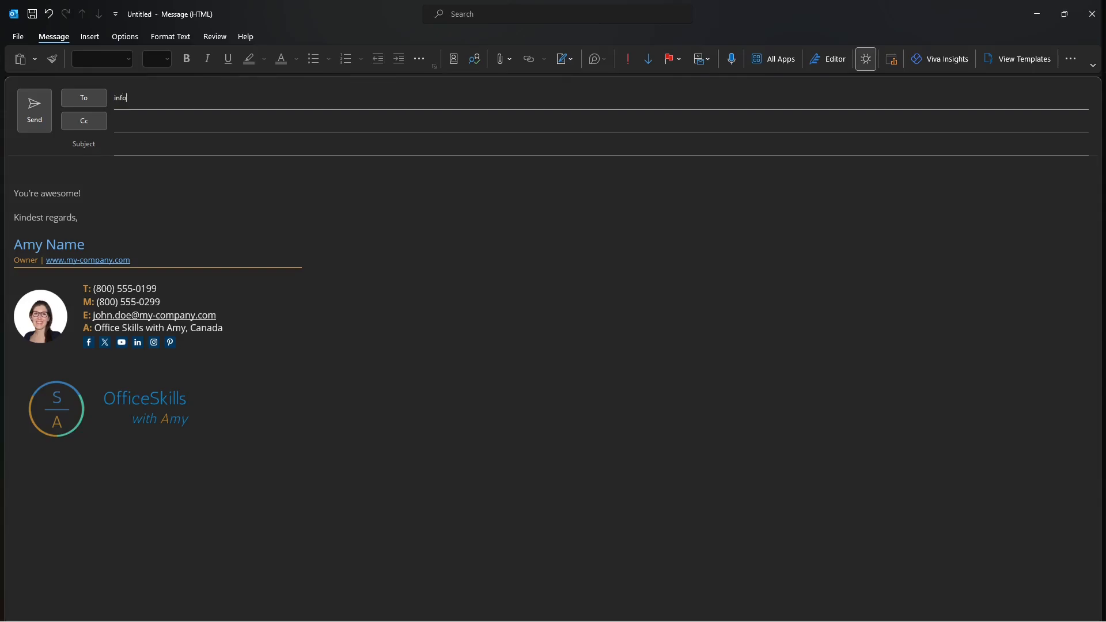
{"action": "key", "text": "Return"}
{"action": "left_click", "coordinate": [186, 146]}
{"action": "type", "text": "Test"}
{"action": "left_click", "coordinate": [145, 92]}
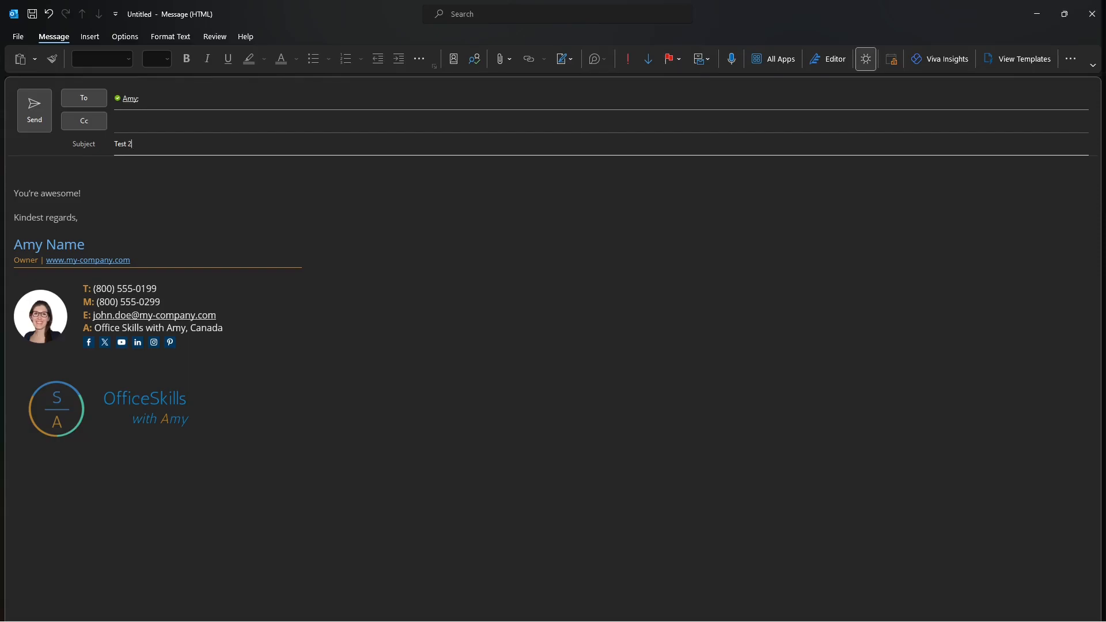